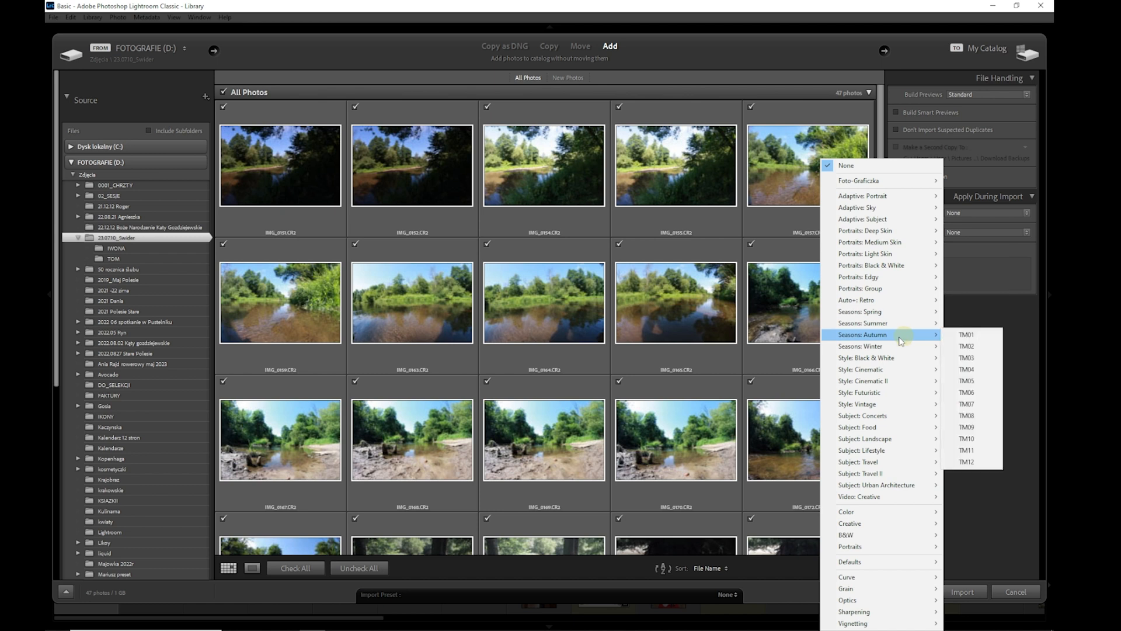
- Dismiss the develop preset list and cancel the photo import
{"action": "mouse_move", "coordinate": [857, 350]}
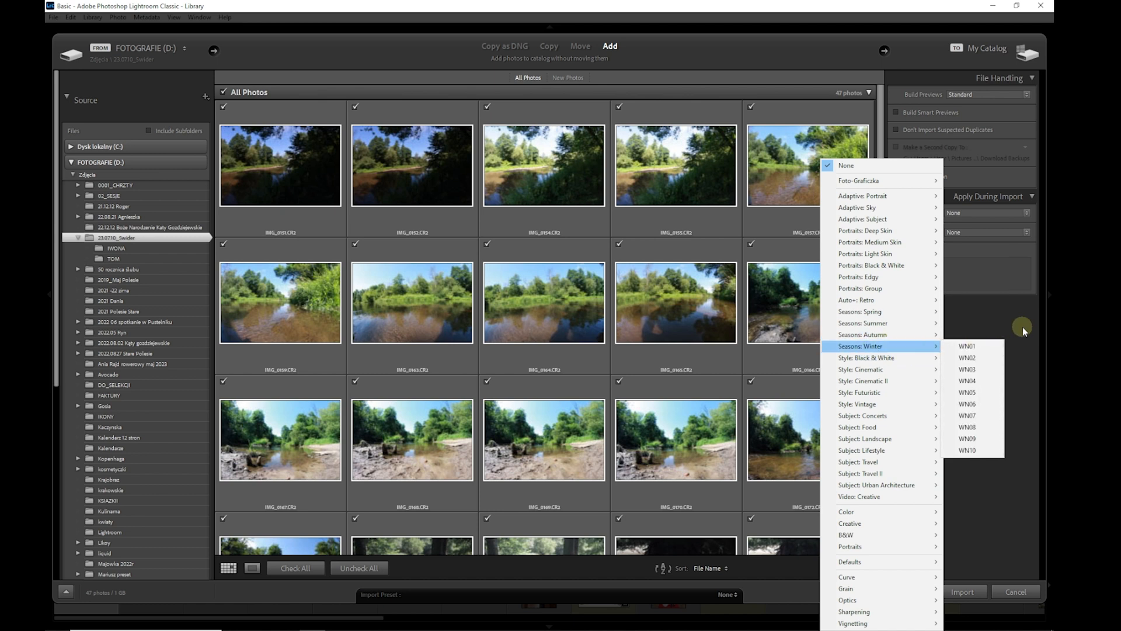
{"action": "left_click", "coordinate": [1019, 592]}
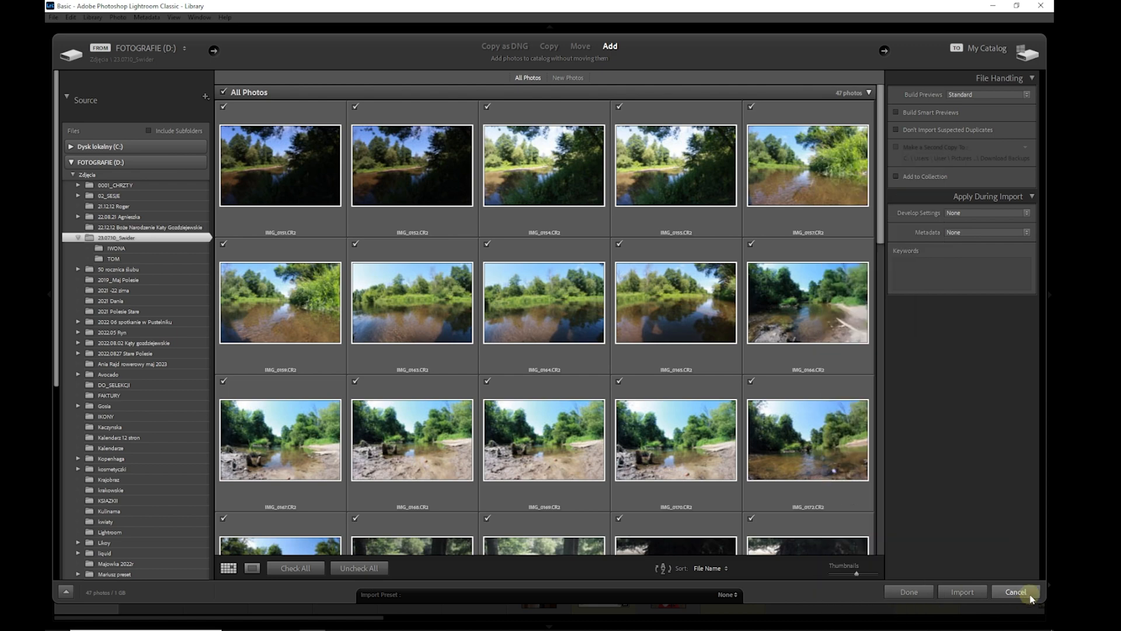
{"action": "left_click", "coordinate": [1019, 592]}
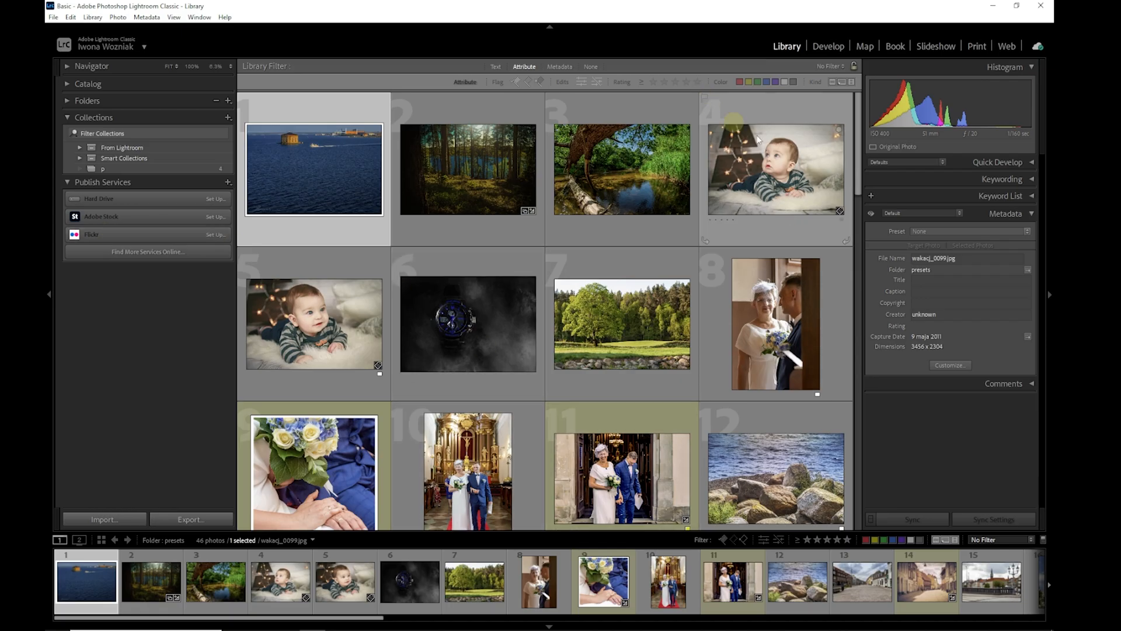
- Show the presets in the Develop module and collapse the Foto-Graficzka preset group
{"action": "left_click", "coordinate": [829, 46]}
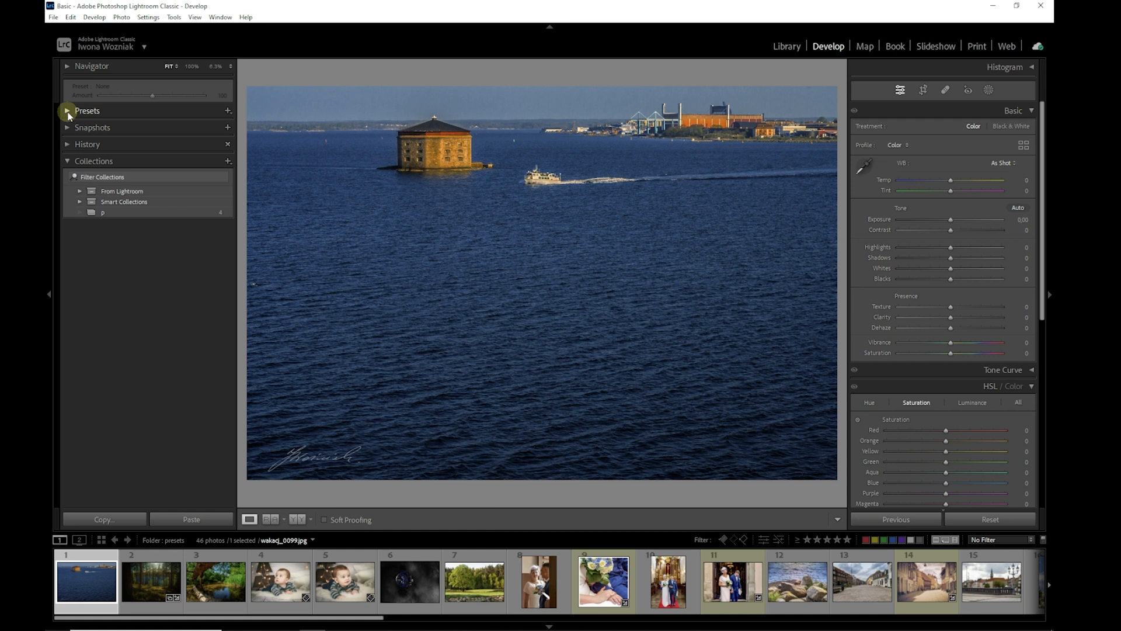
{"action": "left_click", "coordinate": [67, 111]}
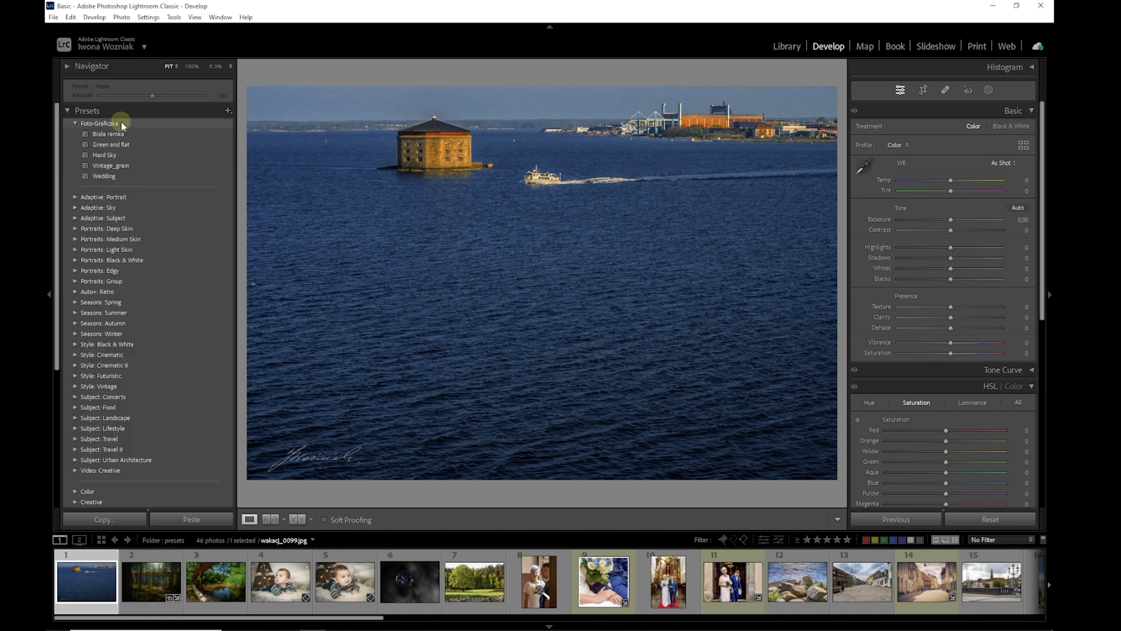
{"action": "left_click", "coordinate": [75, 123]}
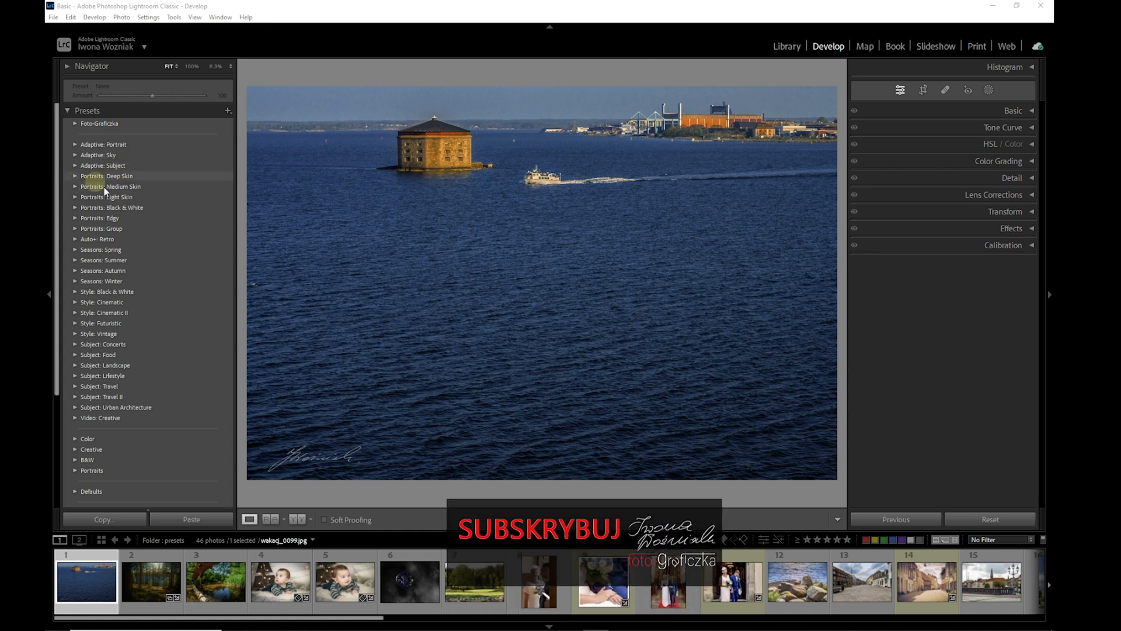
- Expand the Adaptive: Sky preset group and open the street photo IMG_4412 kopia.jpg for editing
{"action": "key", "text": "ctrl+3"}
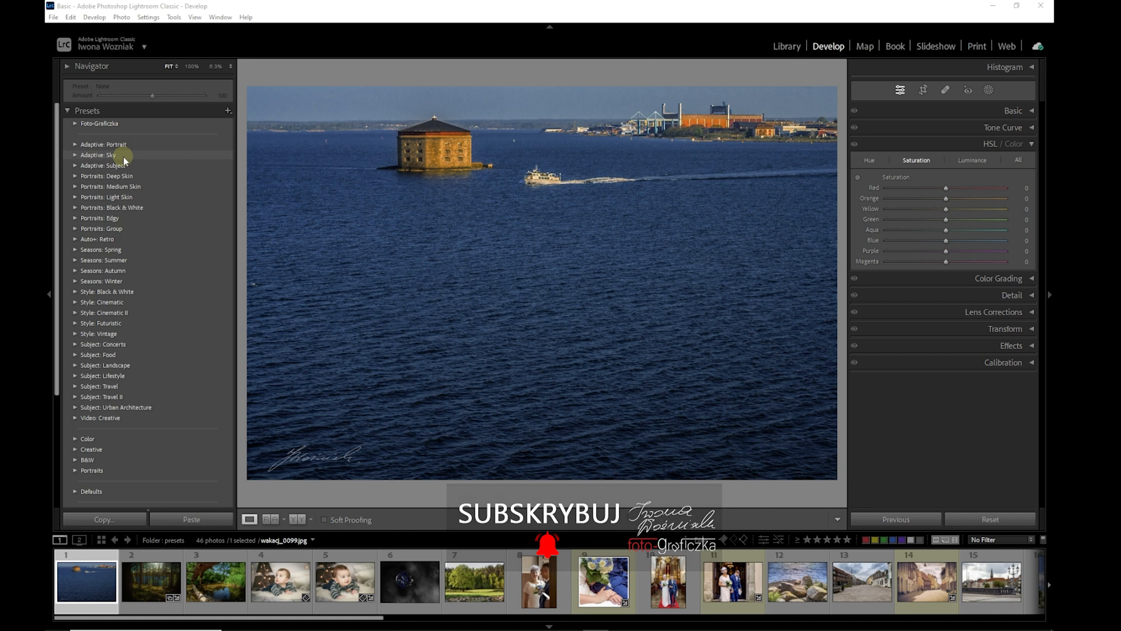
{"action": "left_click", "coordinate": [75, 156]}
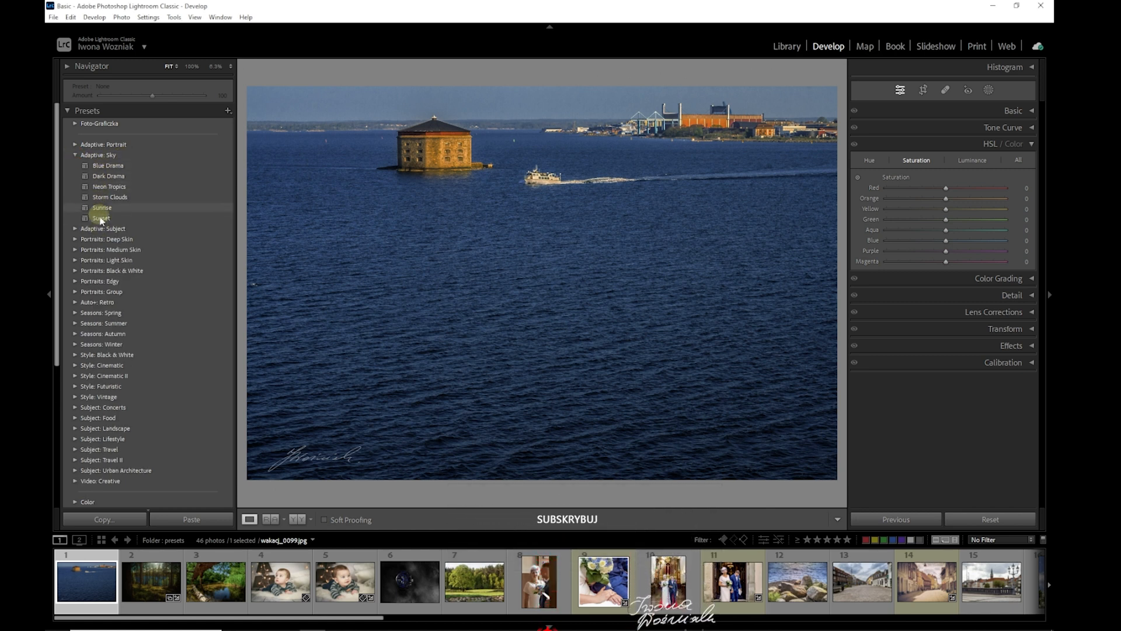
{"action": "left_click", "coordinate": [847, 591]}
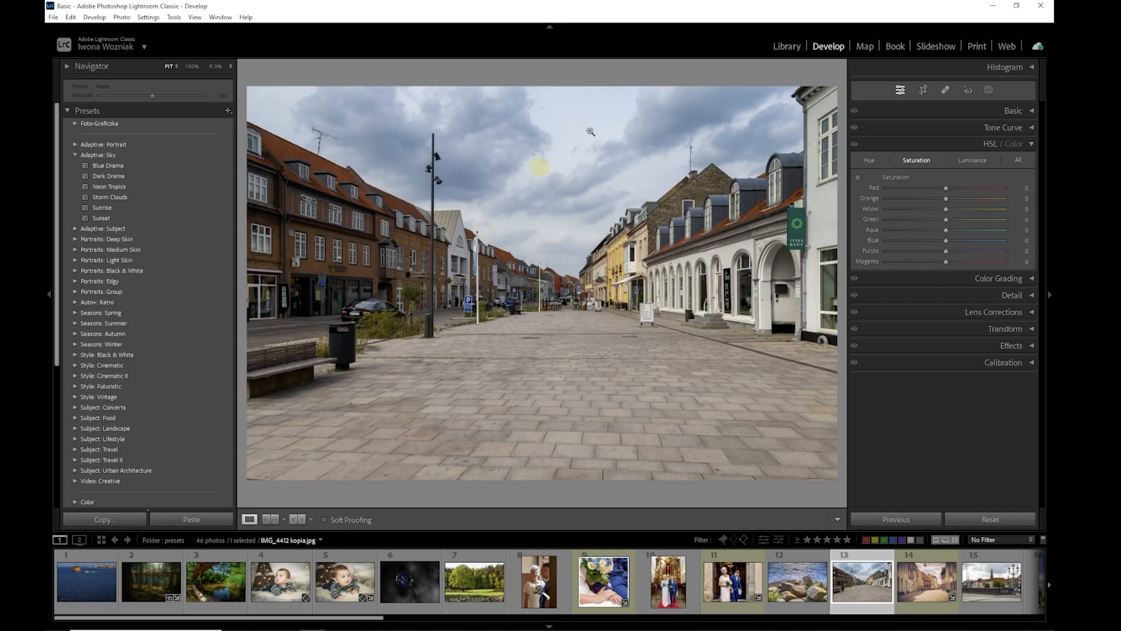
- Try the Blue Drama sky preset on the street photo, compare before and after, and undo the preset
{"action": "left_click", "coordinate": [131, 167]}
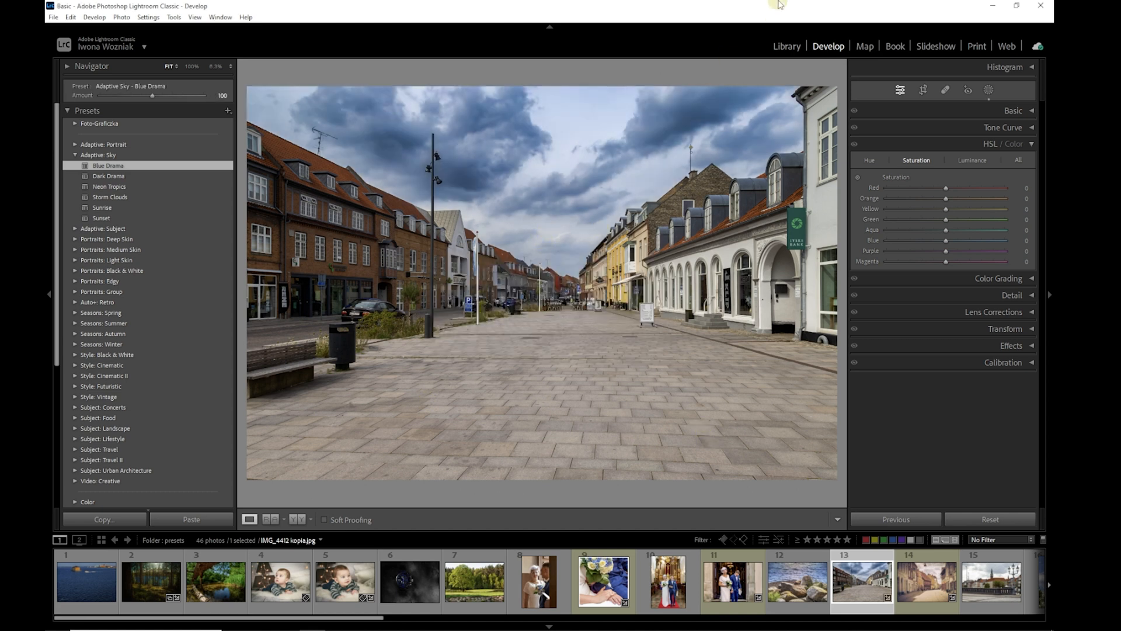
{"action": "key", "text": "y"}
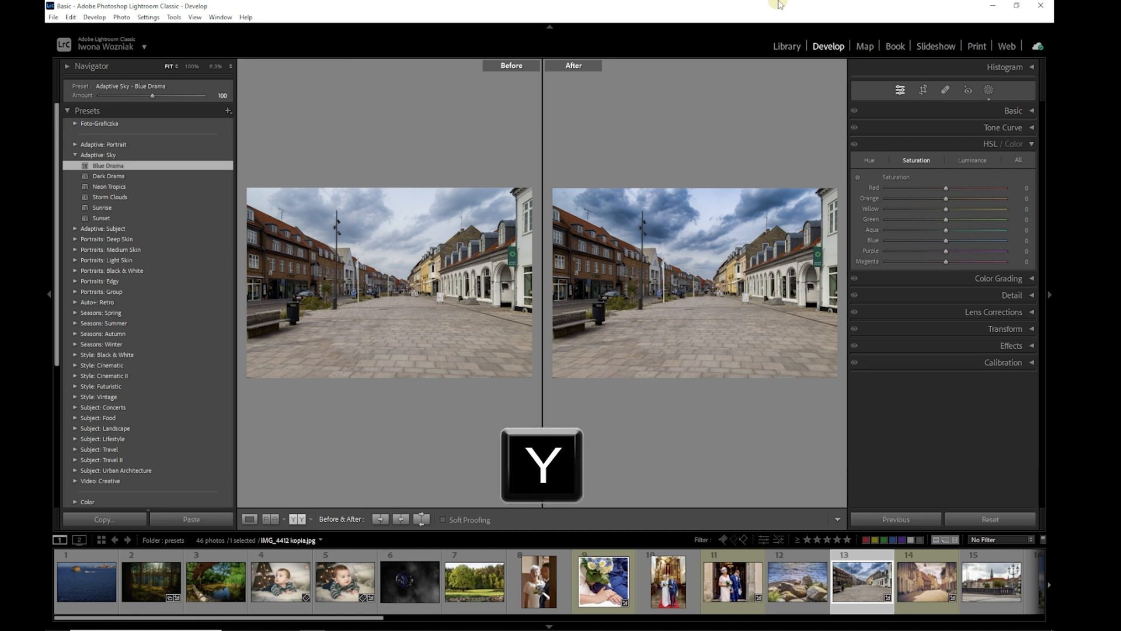
{"action": "key", "text": "y"}
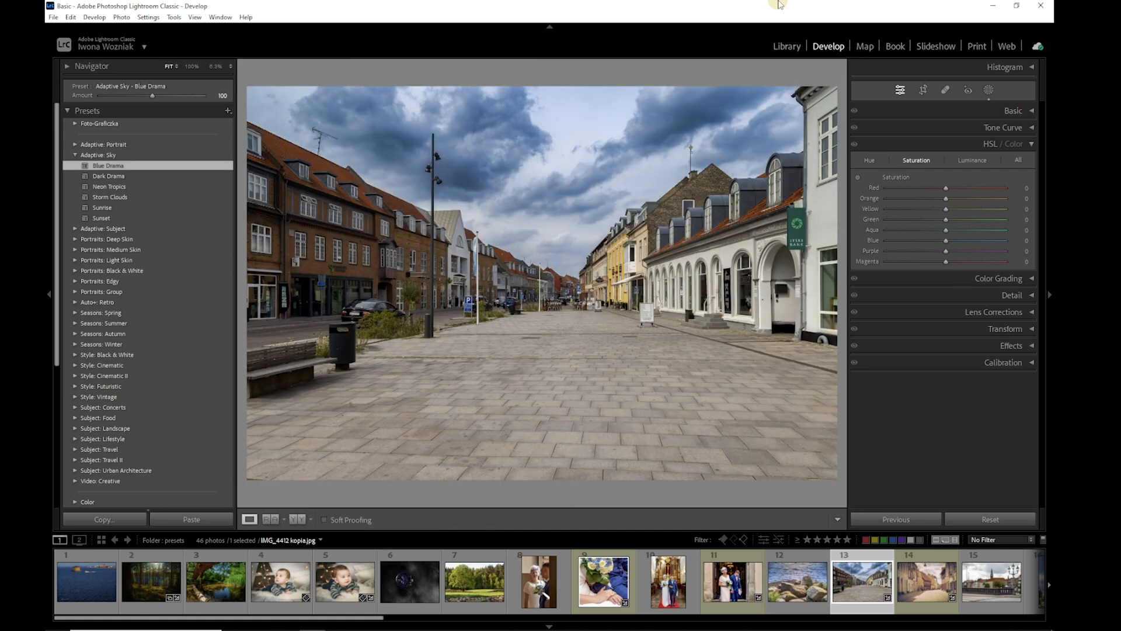
{"action": "key", "text": "ctrl+z"}
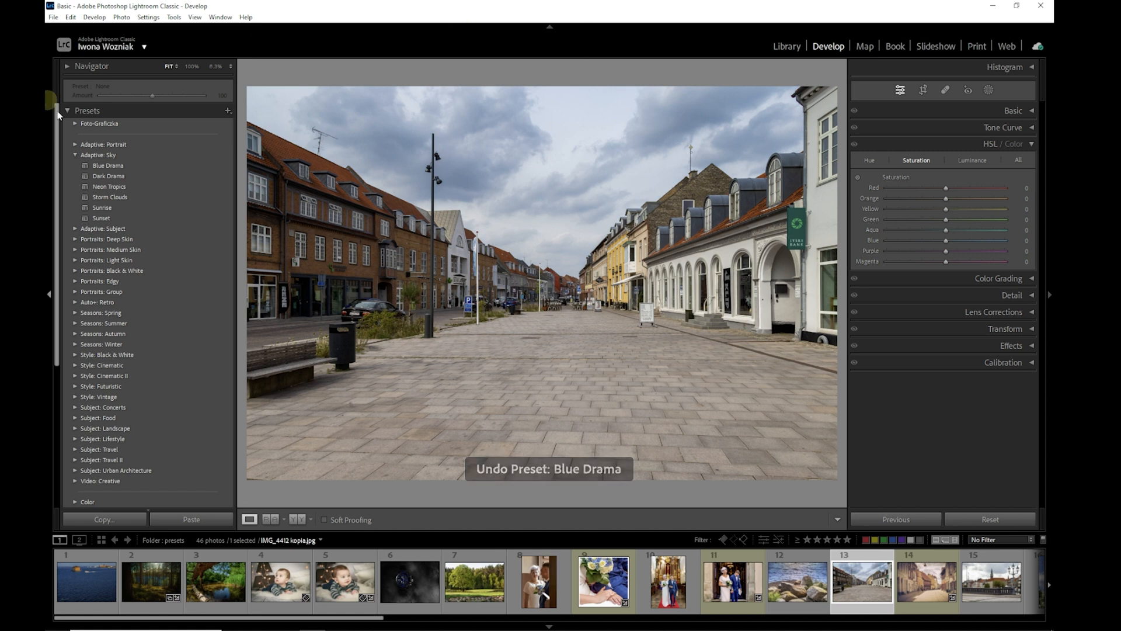
- Try the Sunset and Sunrise sky presets on the street photo, undoing each one
{"action": "left_click", "coordinate": [105, 218]}
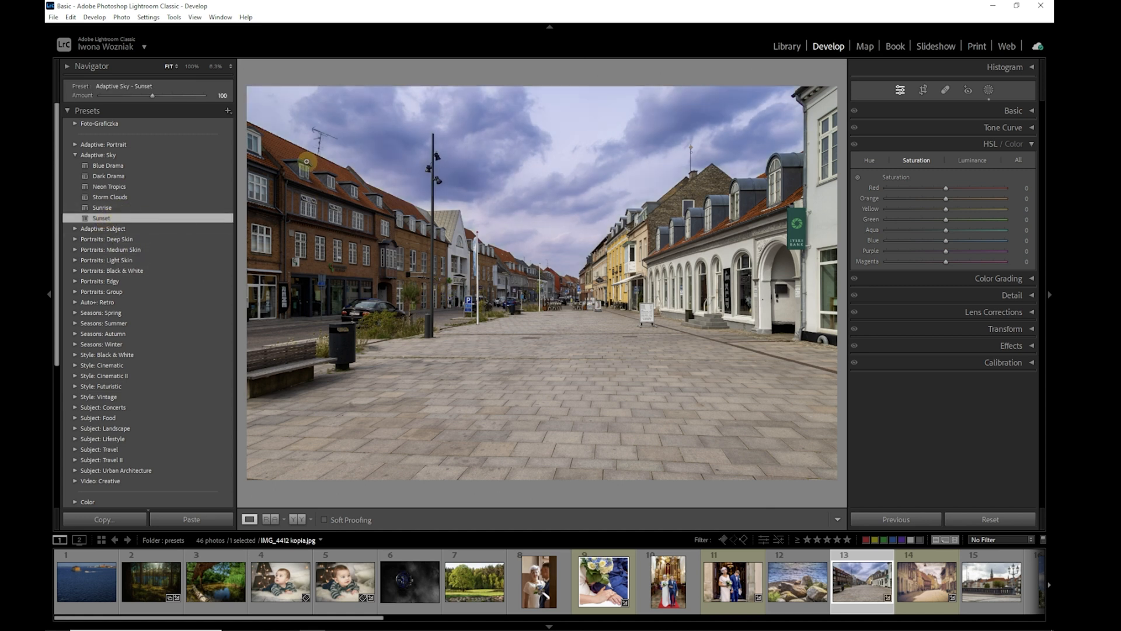
{"action": "key", "text": "ctrl+z"}
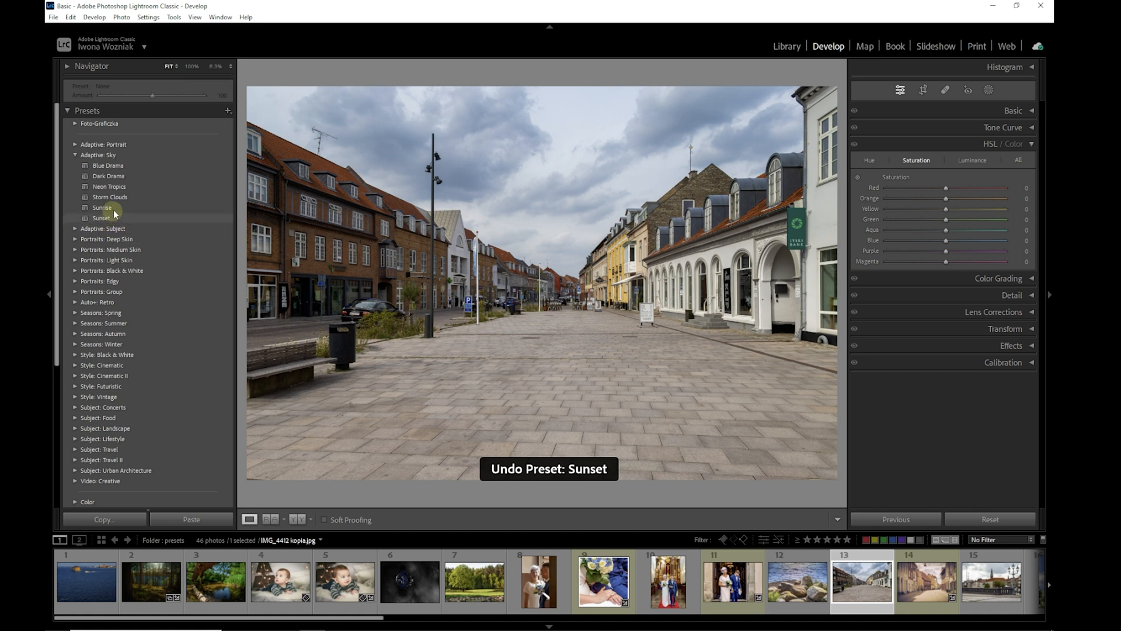
{"action": "left_click", "coordinate": [116, 209]}
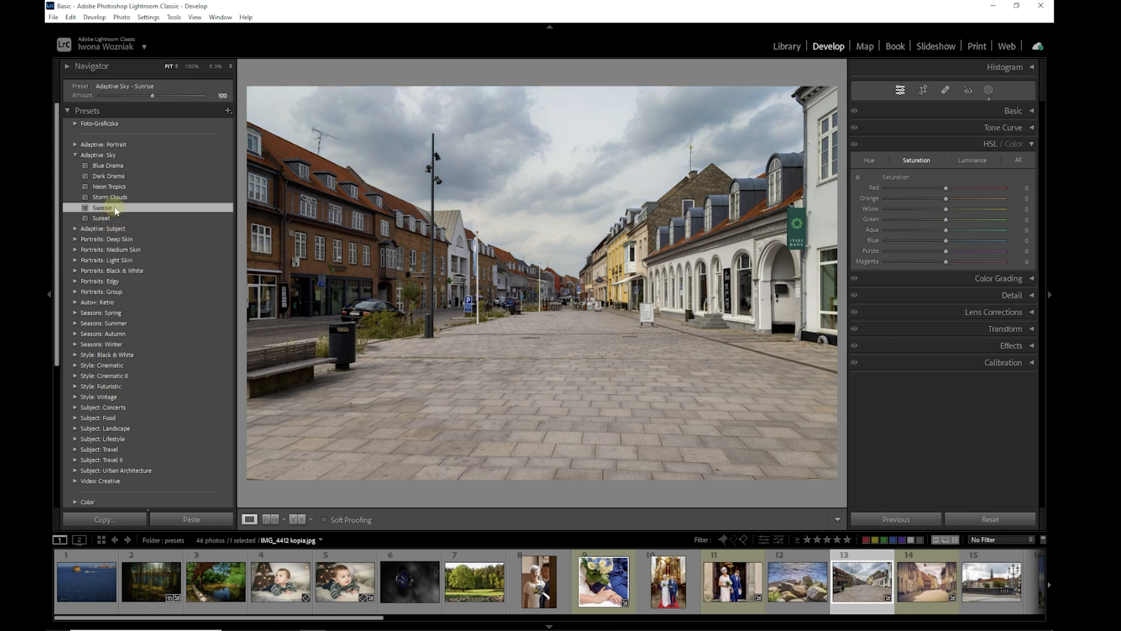
{"action": "key", "text": "ctrl+z"}
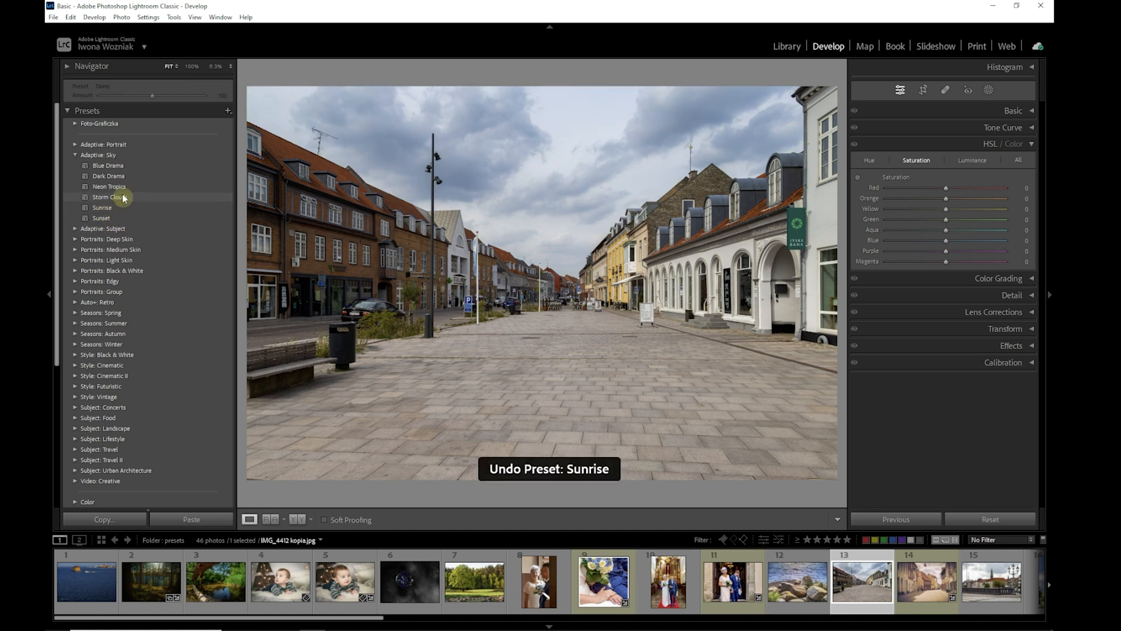
- Apply the Dark Drama sky preset to the street photo, compare before and after, and collapse the HSL / Color settings
{"action": "left_click", "coordinate": [123, 177]}
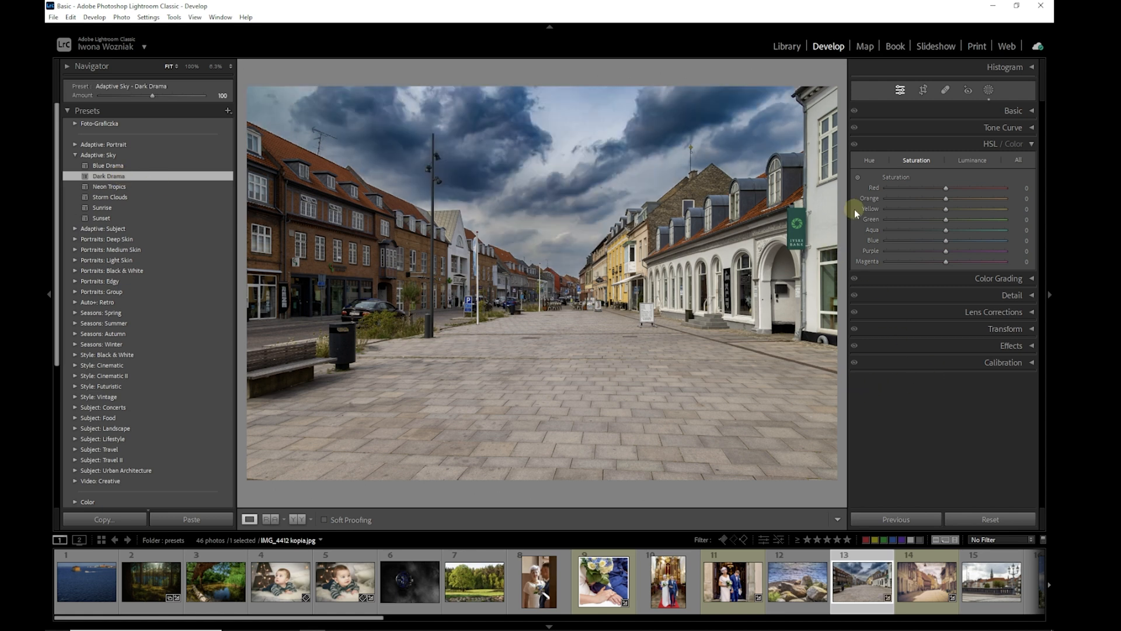
{"action": "key", "text": "y"}
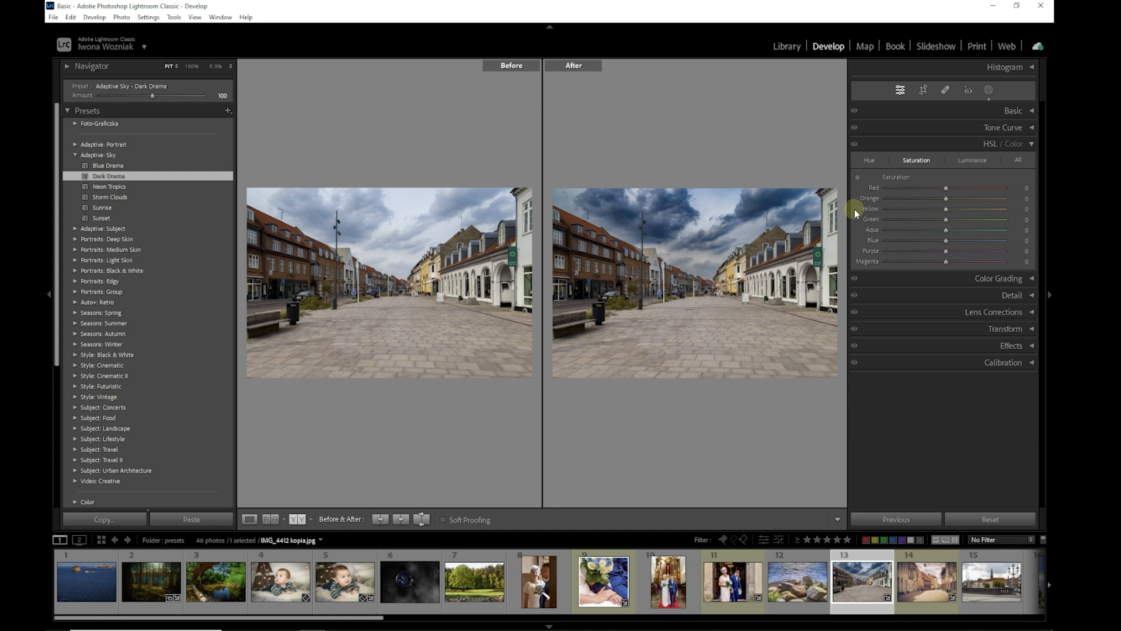
{"action": "key", "text": "y"}
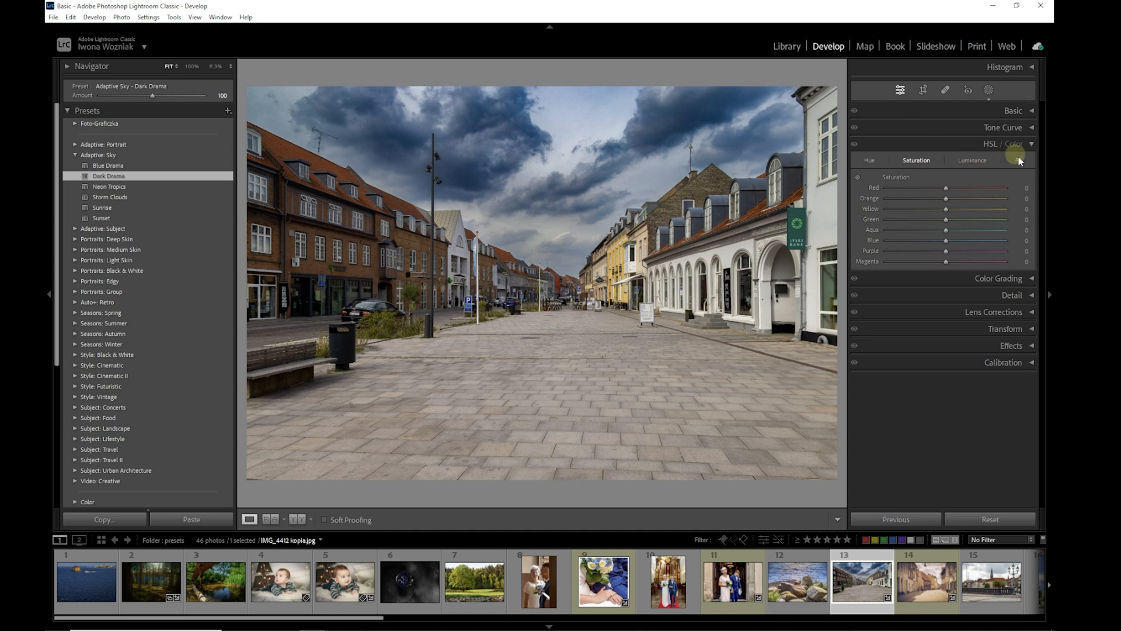
{"action": "left_click", "coordinate": [1032, 145]}
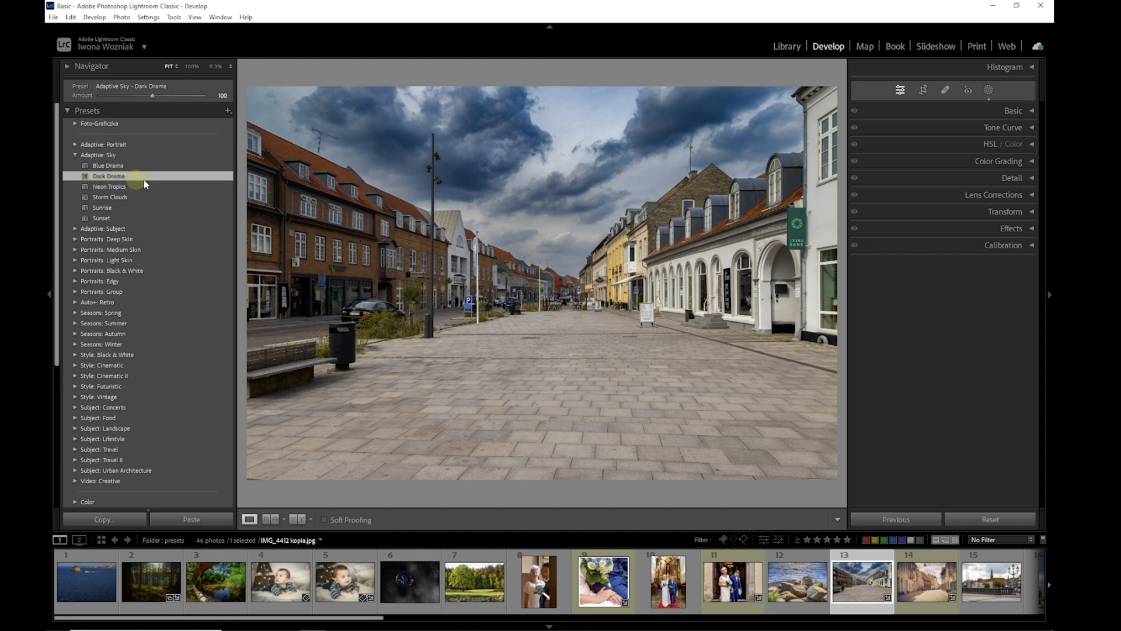
- Select the Dark Drama sky mask and set its Temp to 33 and Tint to 24
{"action": "left_click", "coordinate": [991, 92]}
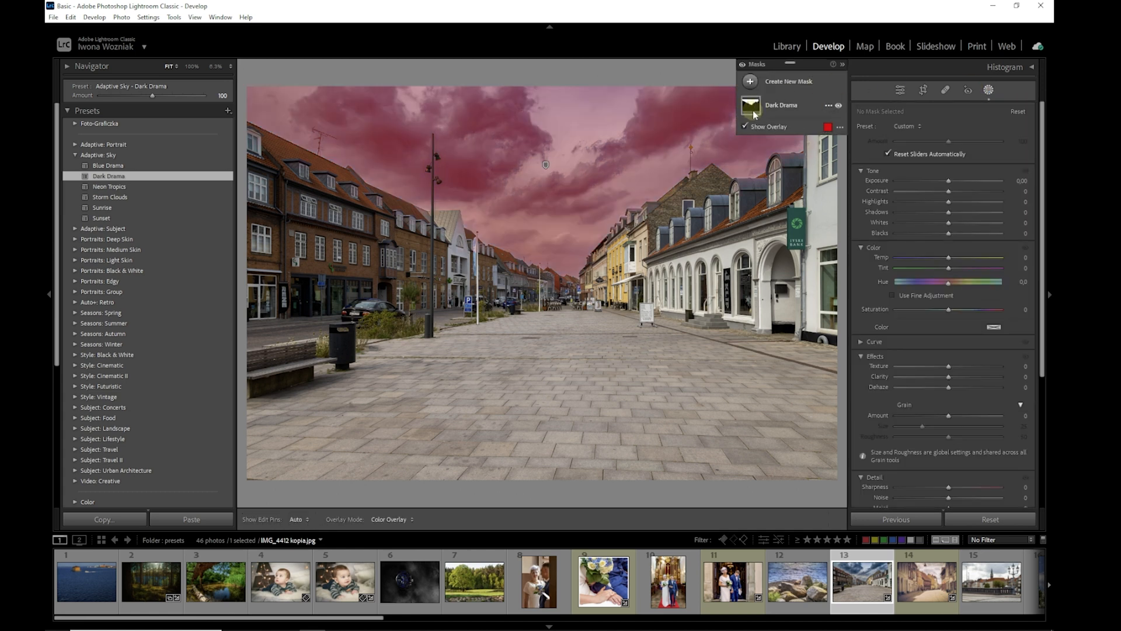
{"action": "left_click", "coordinate": [804, 107]}
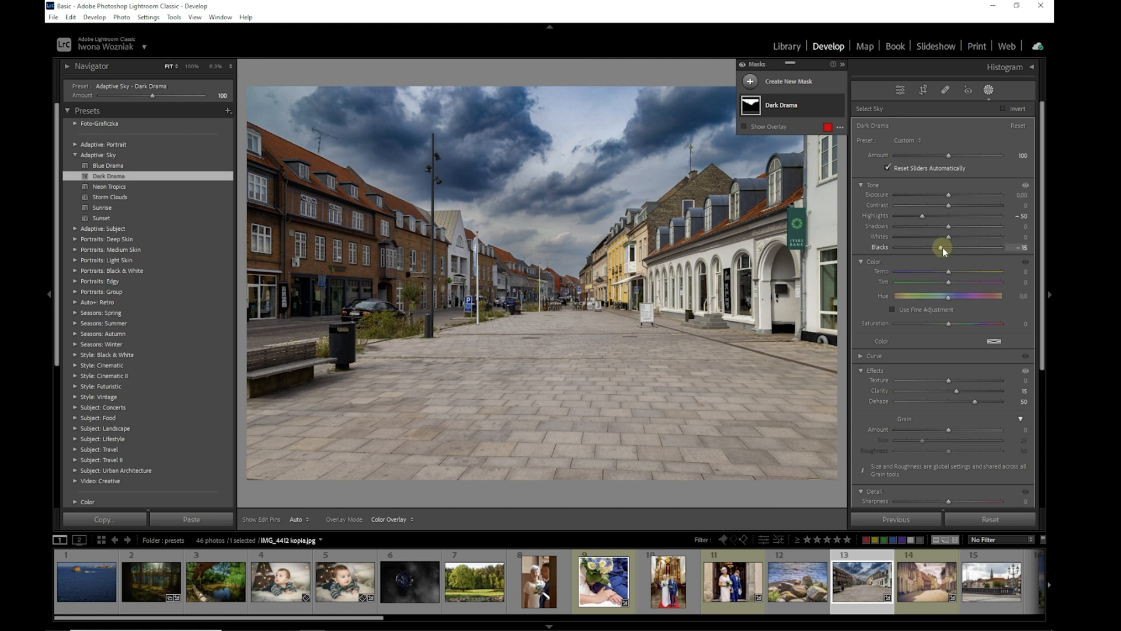
{"action": "left_click_drag", "start_coordinate": [1042, 309], "coordinate": [1041, 360]}
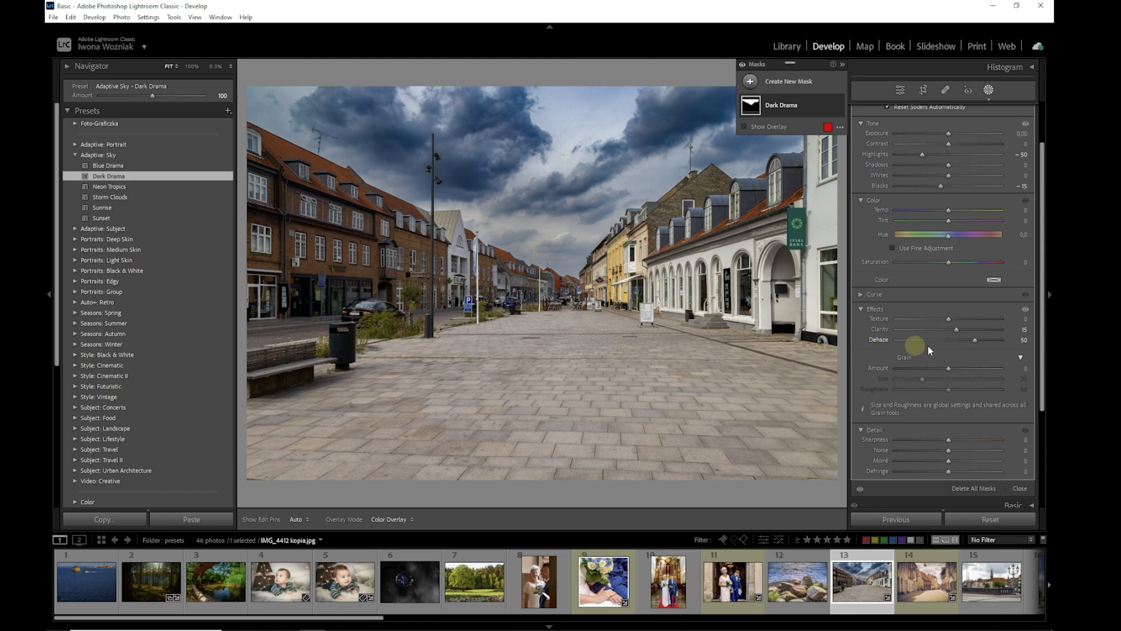
{"action": "left_click_drag", "start_coordinate": [1043, 368], "coordinate": [1041, 327]}
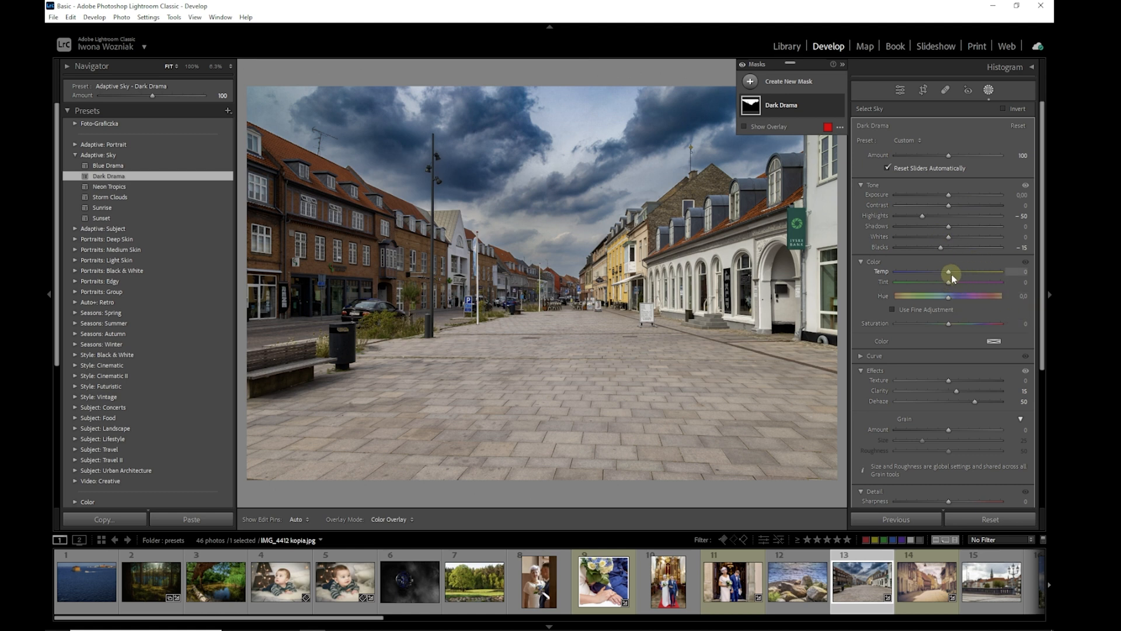
{"action": "left_click_drag", "start_coordinate": [950, 272], "coordinate": [968, 276]}
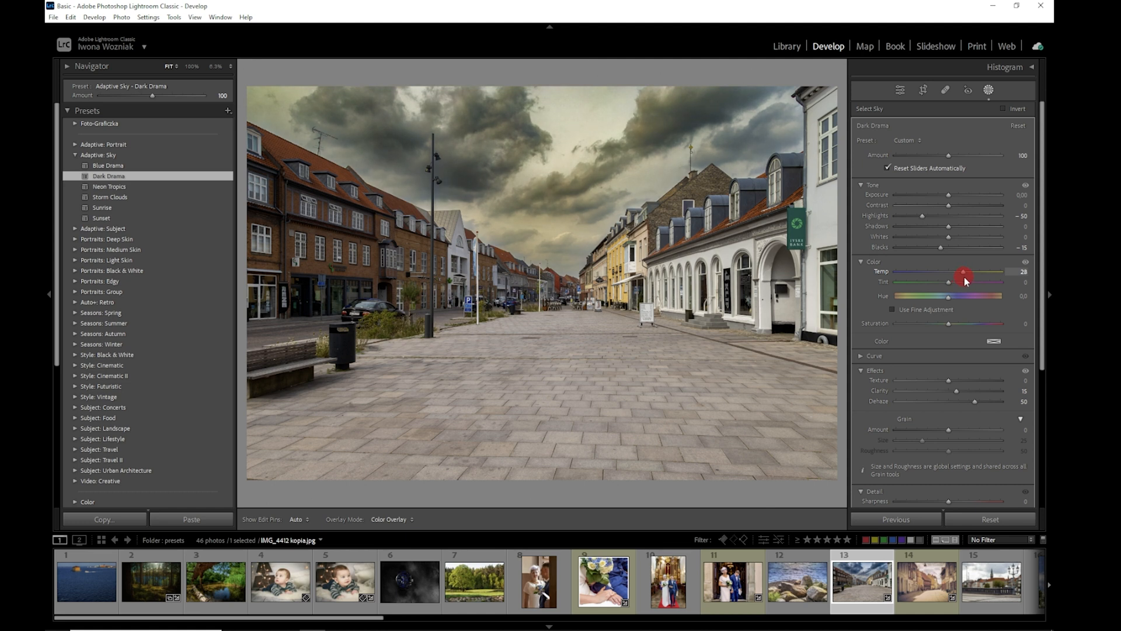
{"action": "left_click_drag", "start_coordinate": [967, 279], "coordinate": [967, 278]}
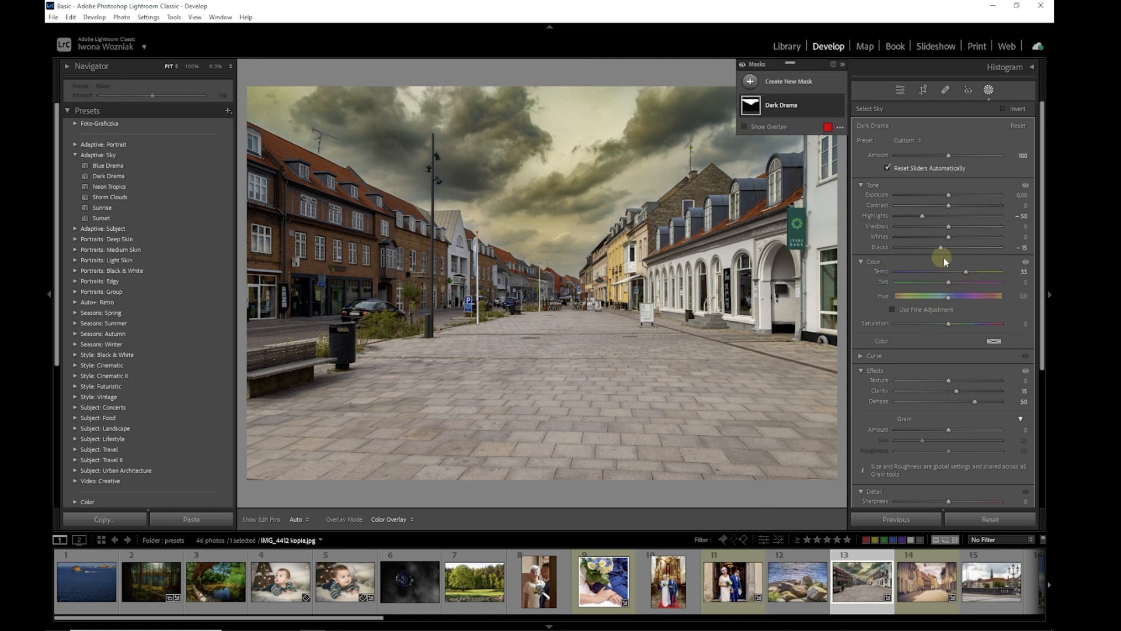
{"action": "left_click_drag", "start_coordinate": [948, 285], "coordinate": [962, 288]}
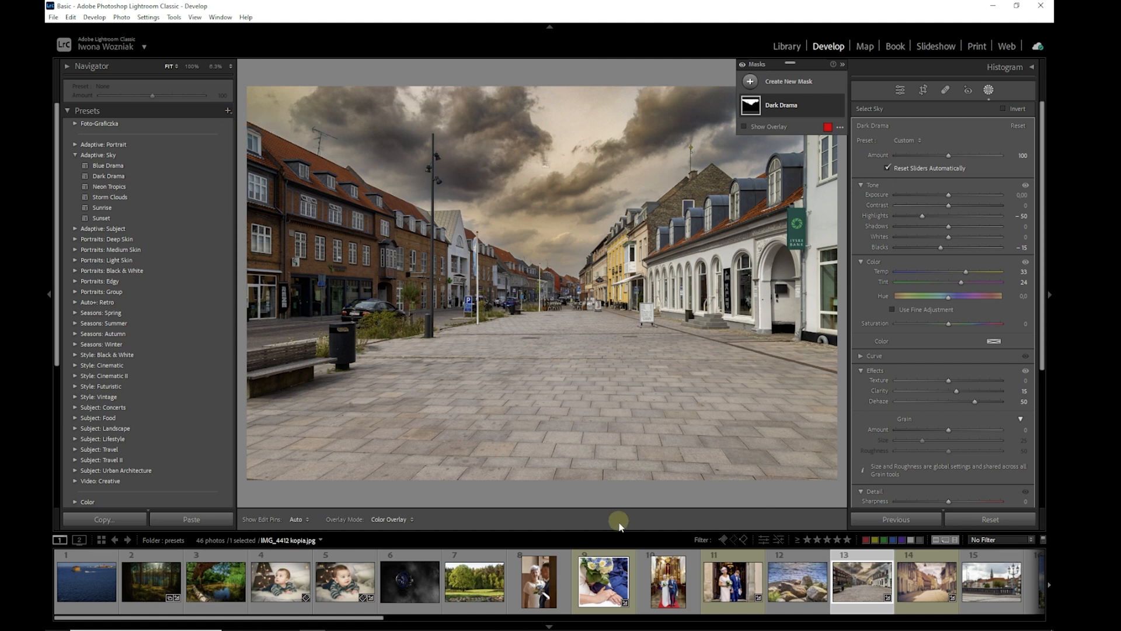
- Open the tree photo majowka2018_071.jpg and expand the Seasons: Spring presets in place of Adaptive: Sky
{"action": "left_click", "coordinate": [68, 111]}
{"action": "left_click", "coordinate": [471, 586]}
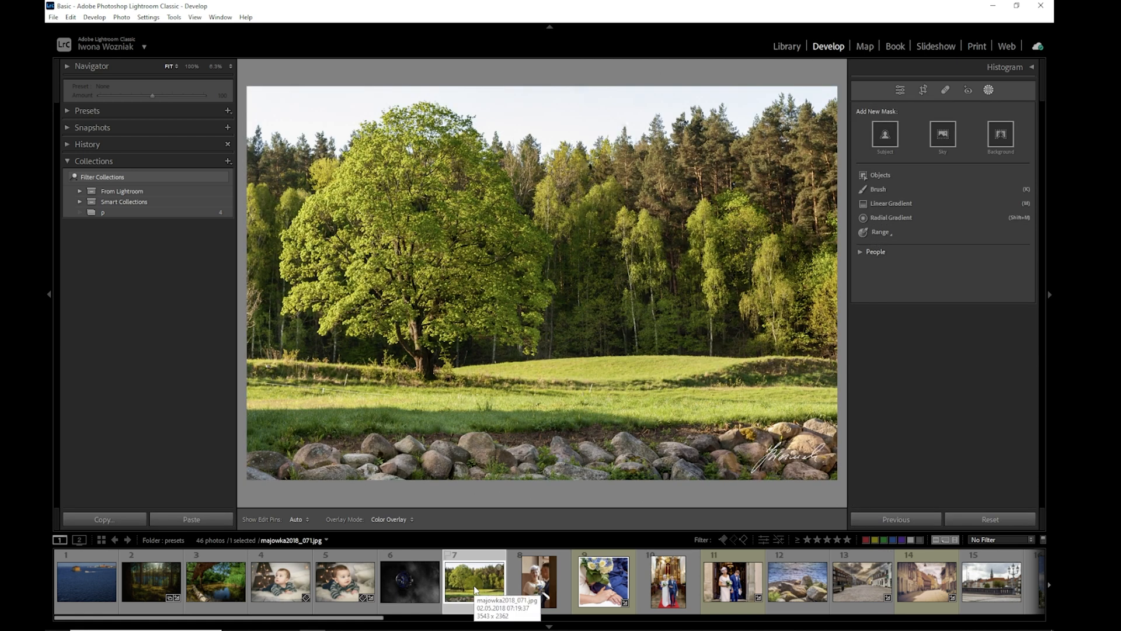
{"action": "left_click", "coordinate": [66, 111]}
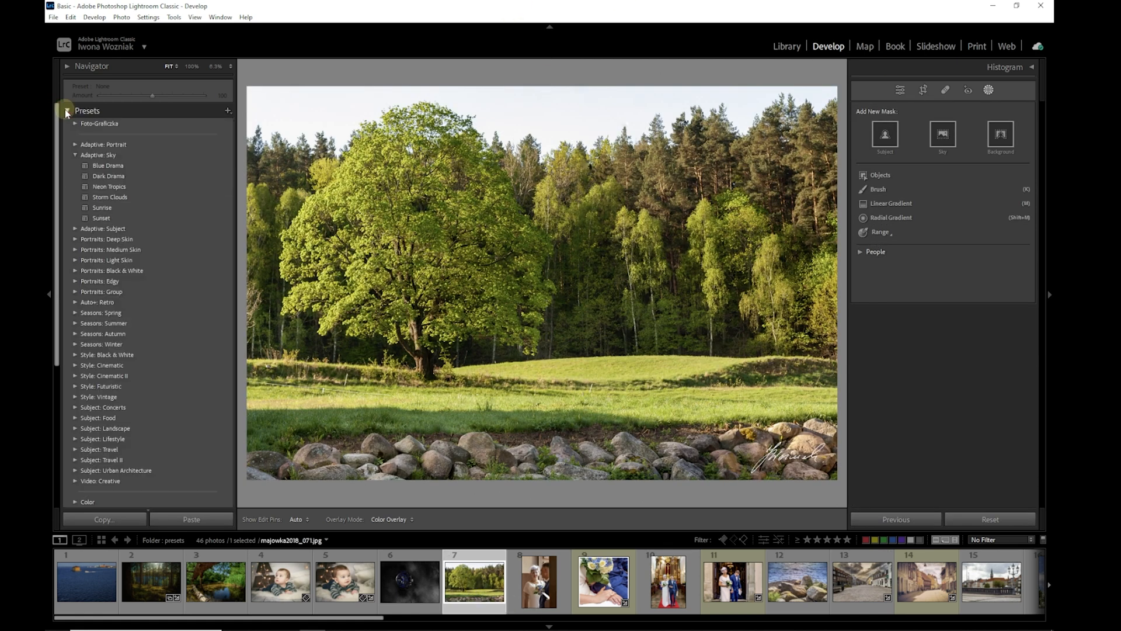
{"action": "left_click", "coordinate": [75, 154]}
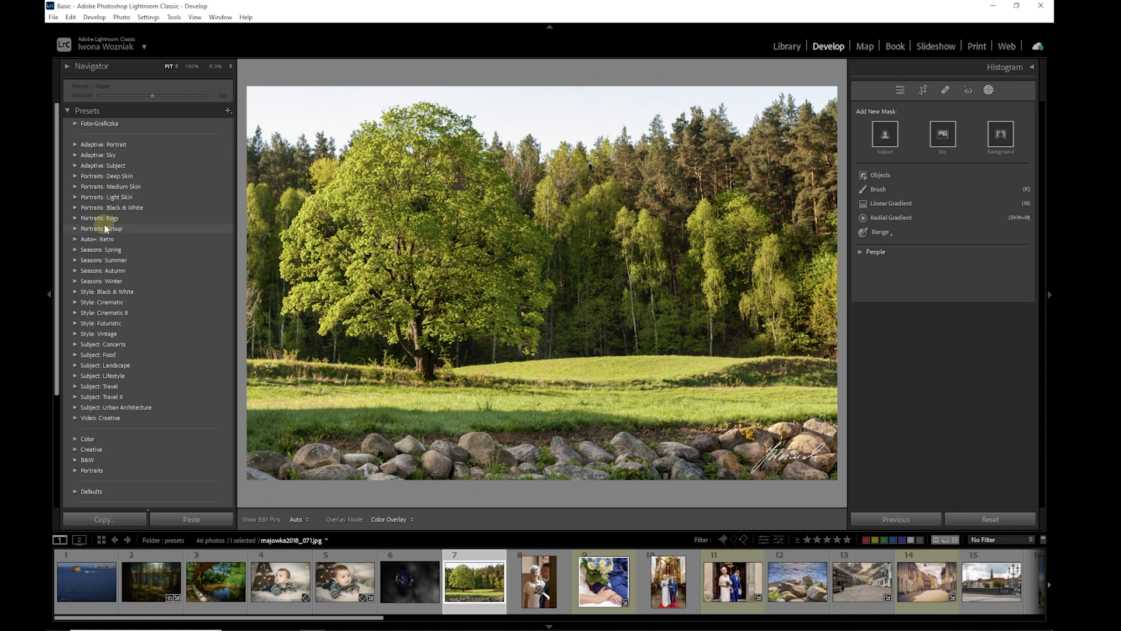
{"action": "left_click", "coordinate": [75, 249]}
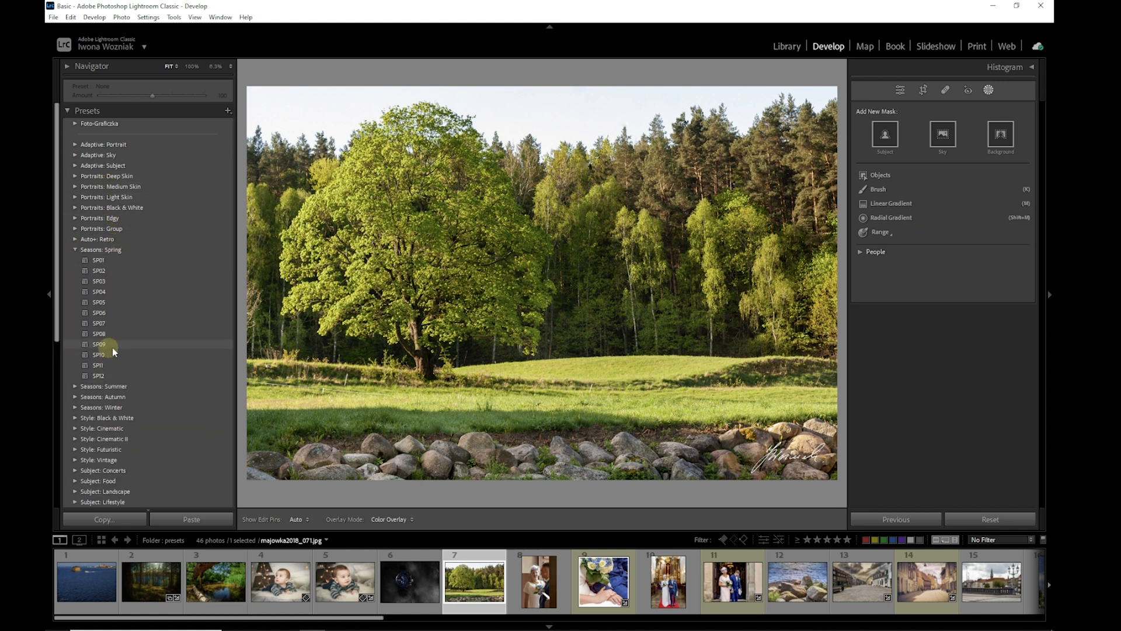
- Try the Seasons: Spring presets SP05 and SP08 on the tree photo, undoing each one
{"action": "left_click", "coordinate": [117, 304]}
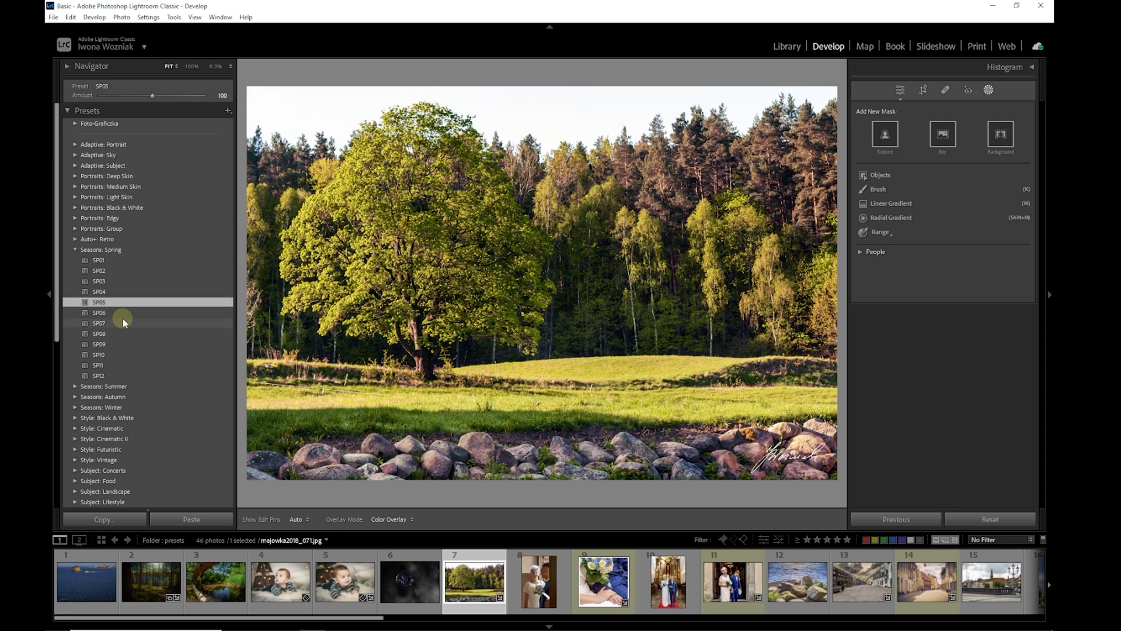
{"action": "key", "text": "ctrl+z"}
{"action": "left_click", "coordinate": [114, 333]}
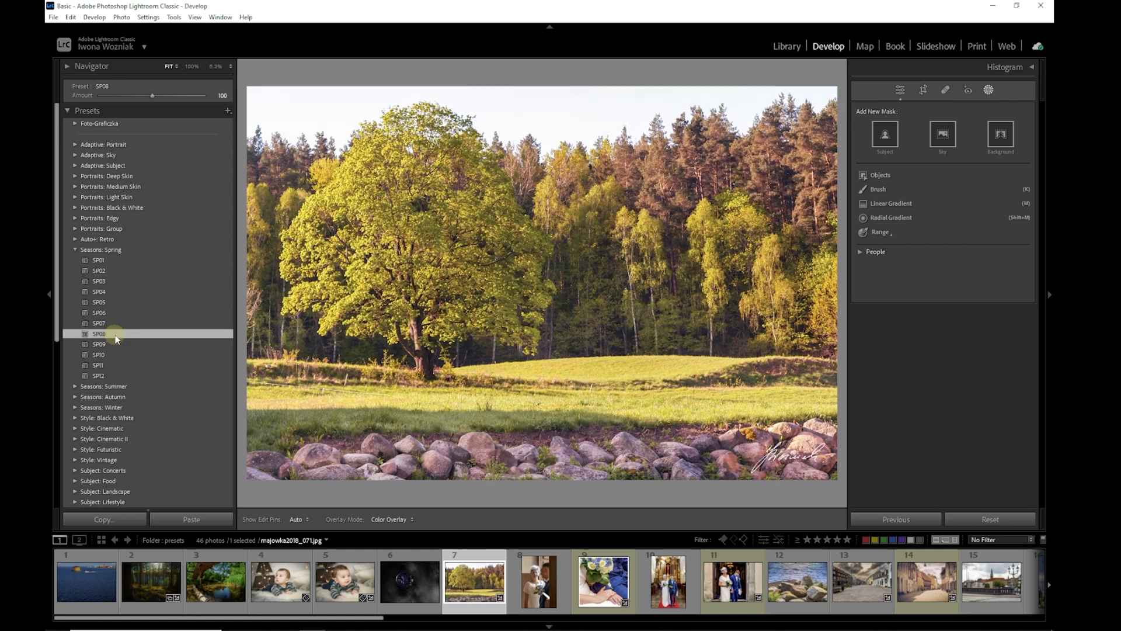
{"action": "key", "text": "ctrl+z"}
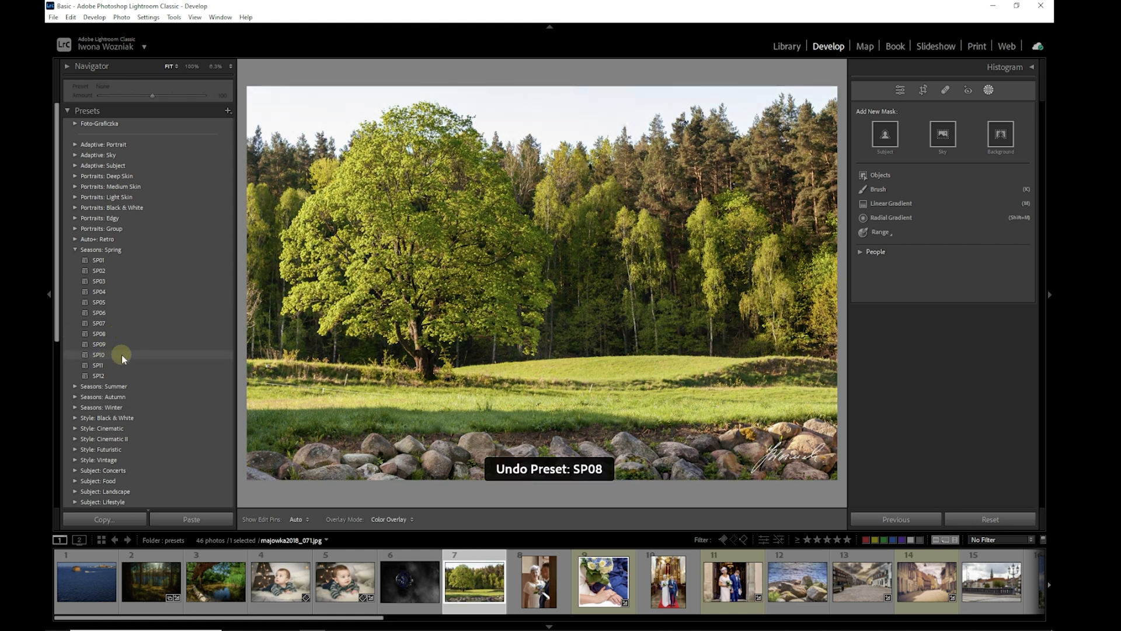
- Try the Seasons: Spring preset SP10 on the tree photo, undo it, and collapse that preset group
{"action": "left_click", "coordinate": [121, 355]}
{"action": "key", "text": "ctrl+z"}
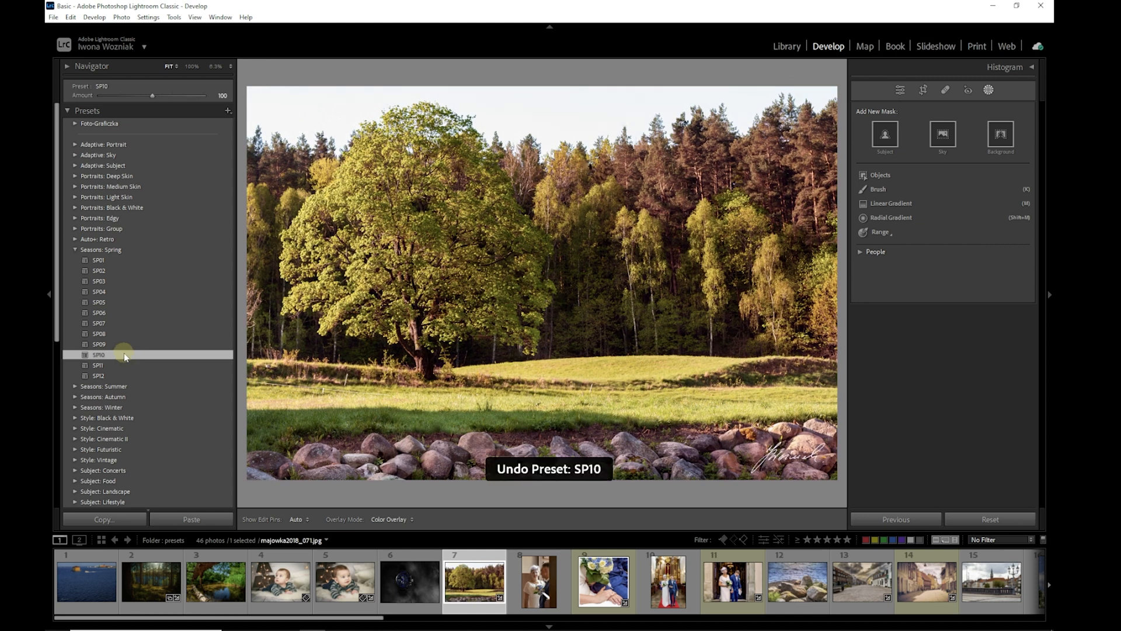
{"action": "left_click", "coordinate": [118, 273]}
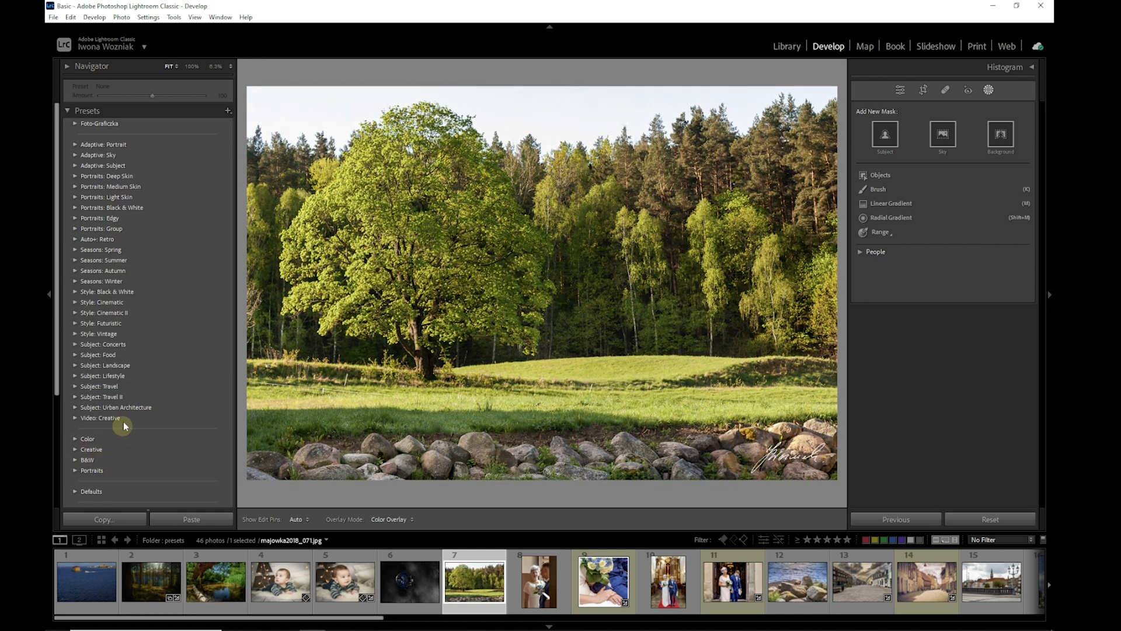
- Expand the Color presets and try High Contrast and Matte on the tree photo, undoing each one
{"action": "scroll", "coordinate": [128, 387], "scroll_direction": "down", "scroll_amount": 3}
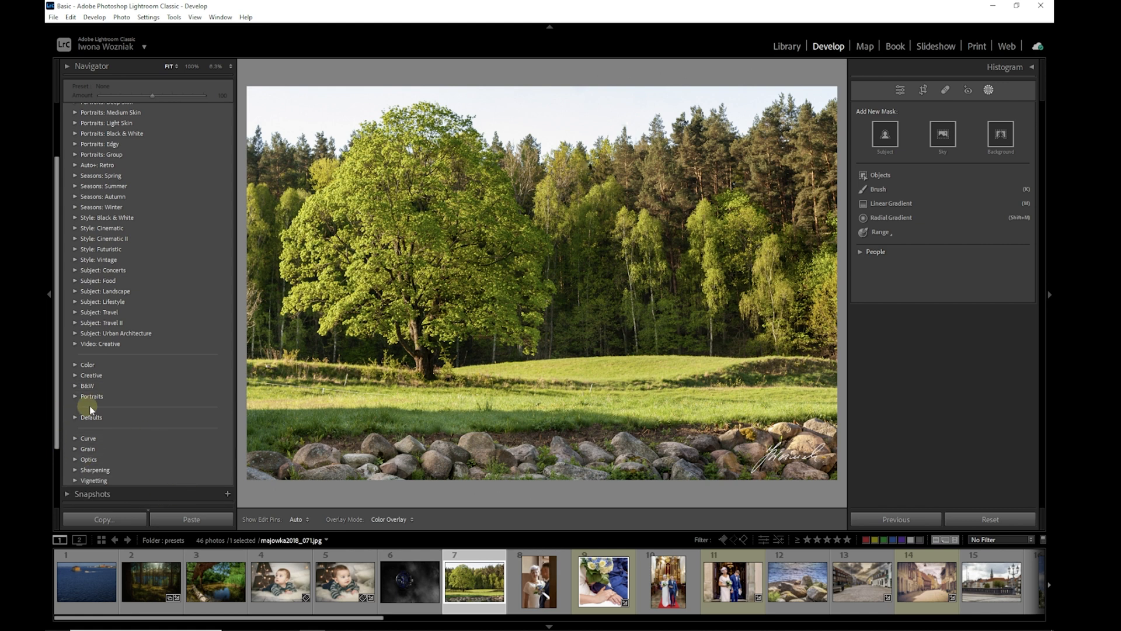
{"action": "left_click", "coordinate": [75, 366]}
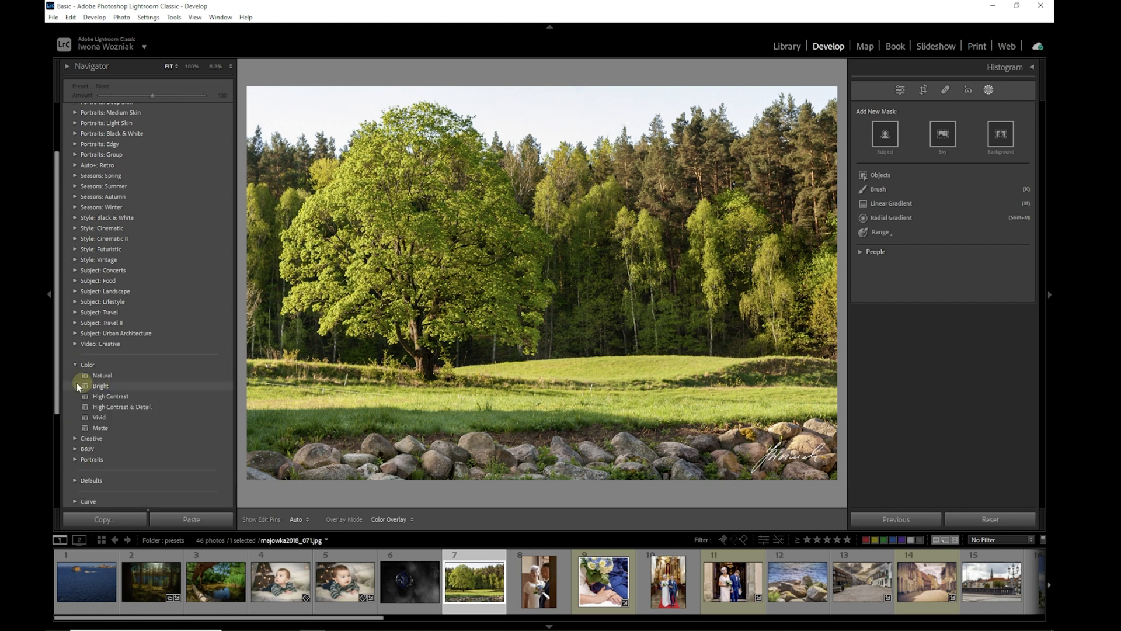
{"action": "left_click", "coordinate": [122, 396]}
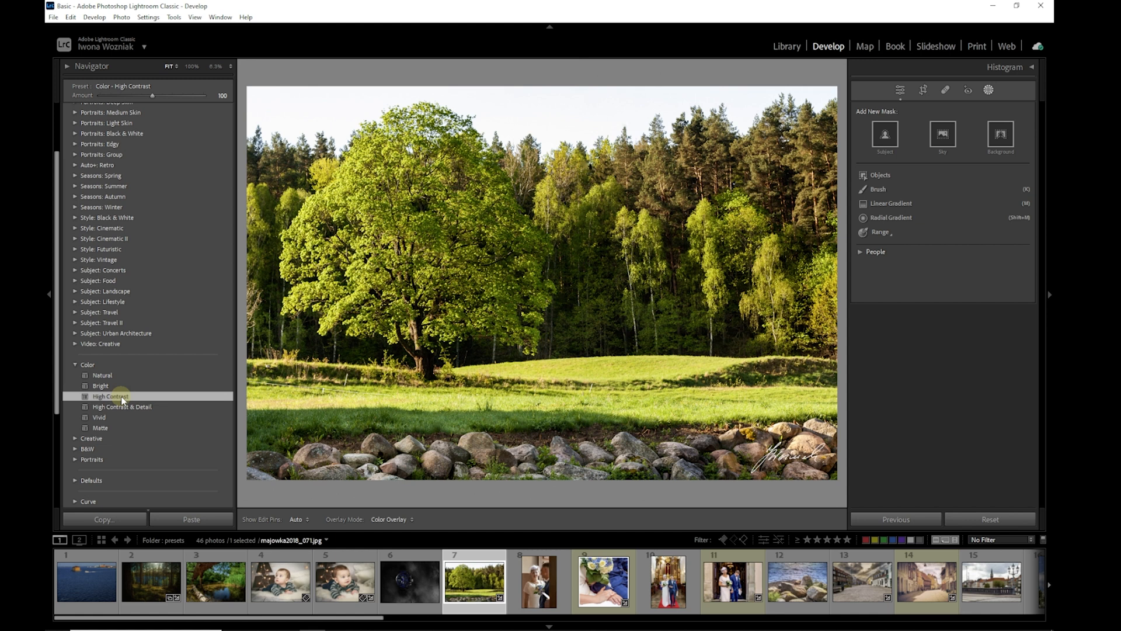
{"action": "key", "text": "ctrl+z"}
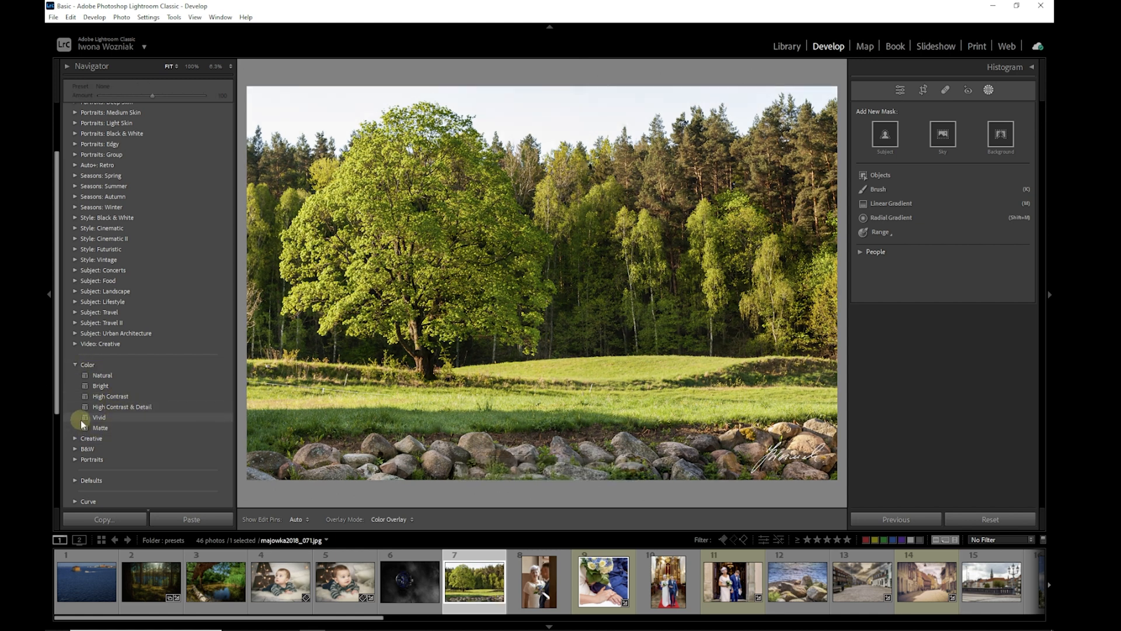
{"action": "left_click", "coordinate": [96, 429]}
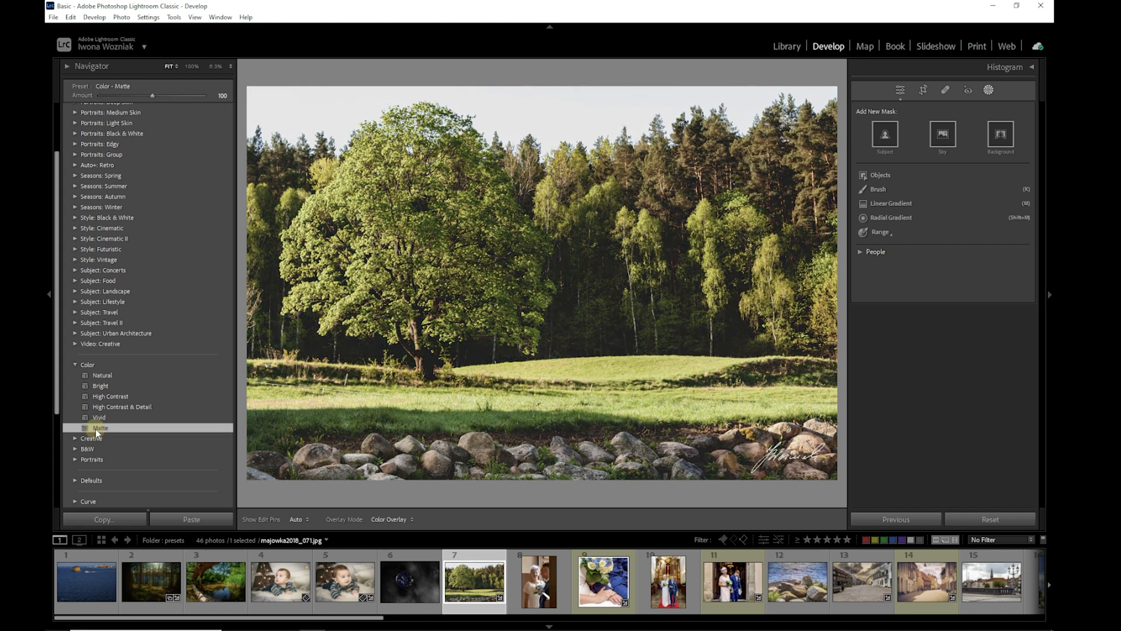
{"action": "key", "text": "ctrl+z"}
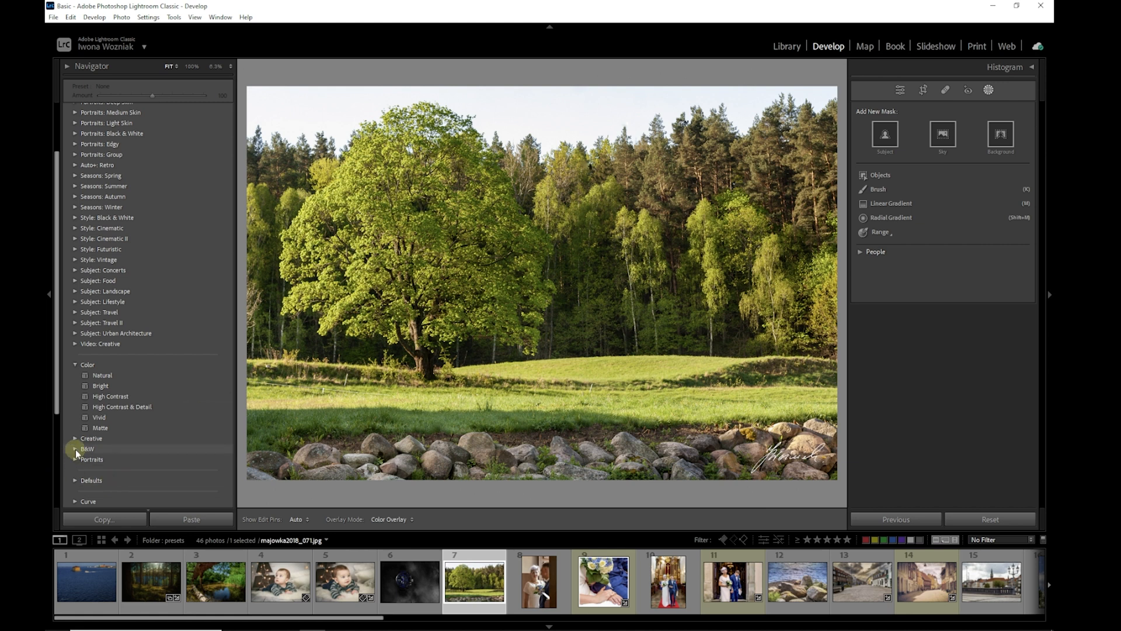
- Expand the B&W presets, try and undo B&W Flat, and apply B&W Landscape to the tree photo
{"action": "left_click", "coordinate": [76, 447]}
{"action": "scroll", "coordinate": [171, 453], "scroll_direction": "down", "scroll_amount": 5}
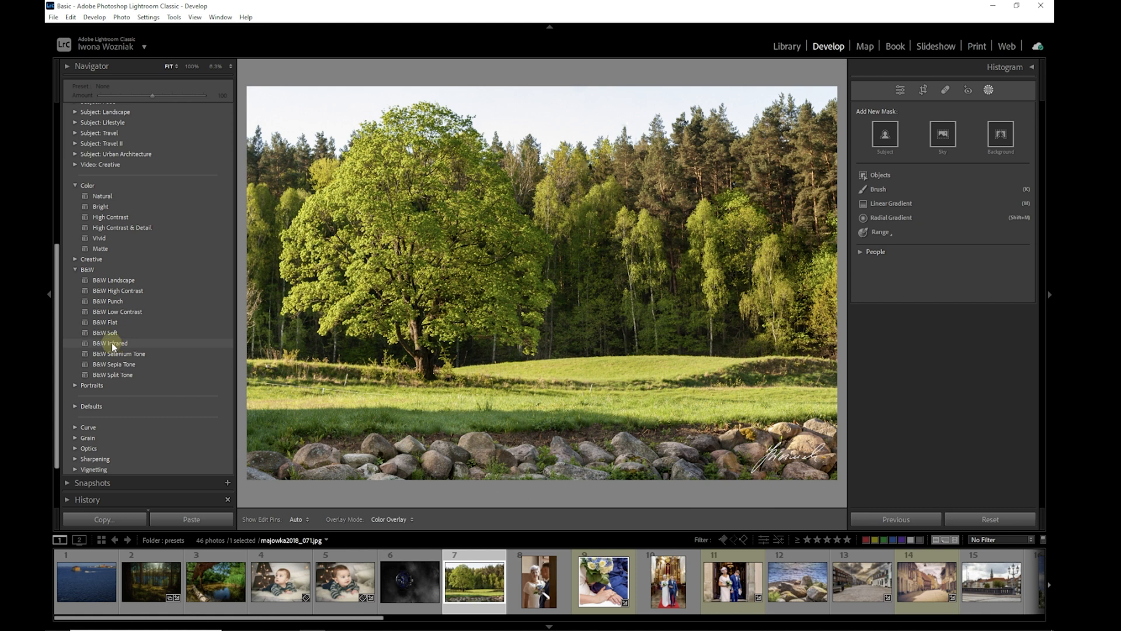
{"action": "left_click", "coordinate": [101, 324]}
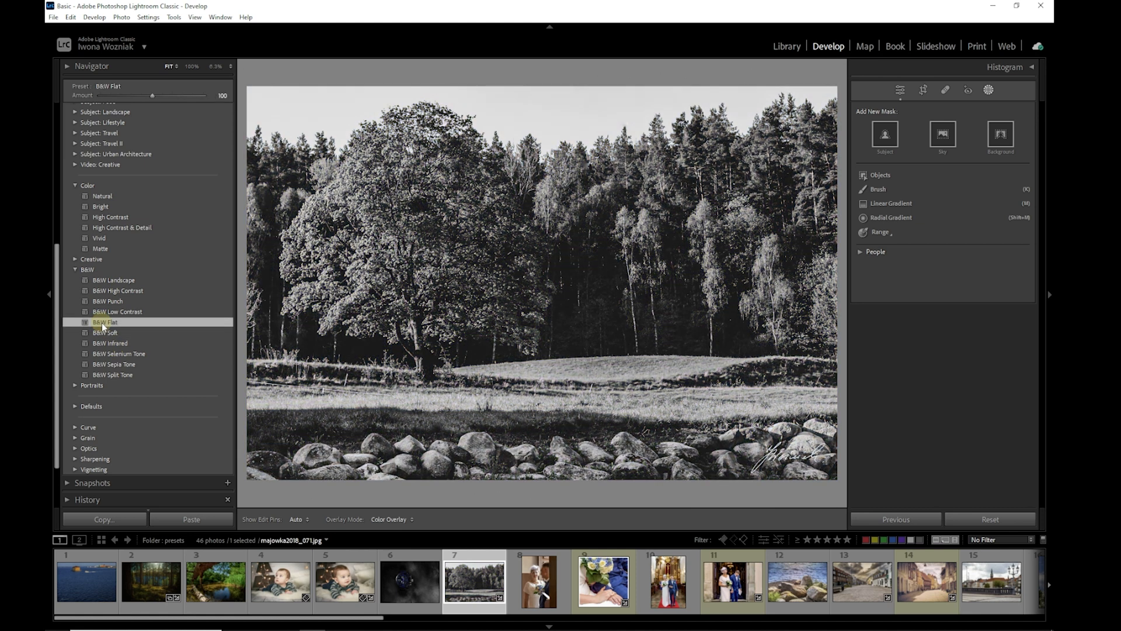
{"action": "key", "text": "ctrl+z"}
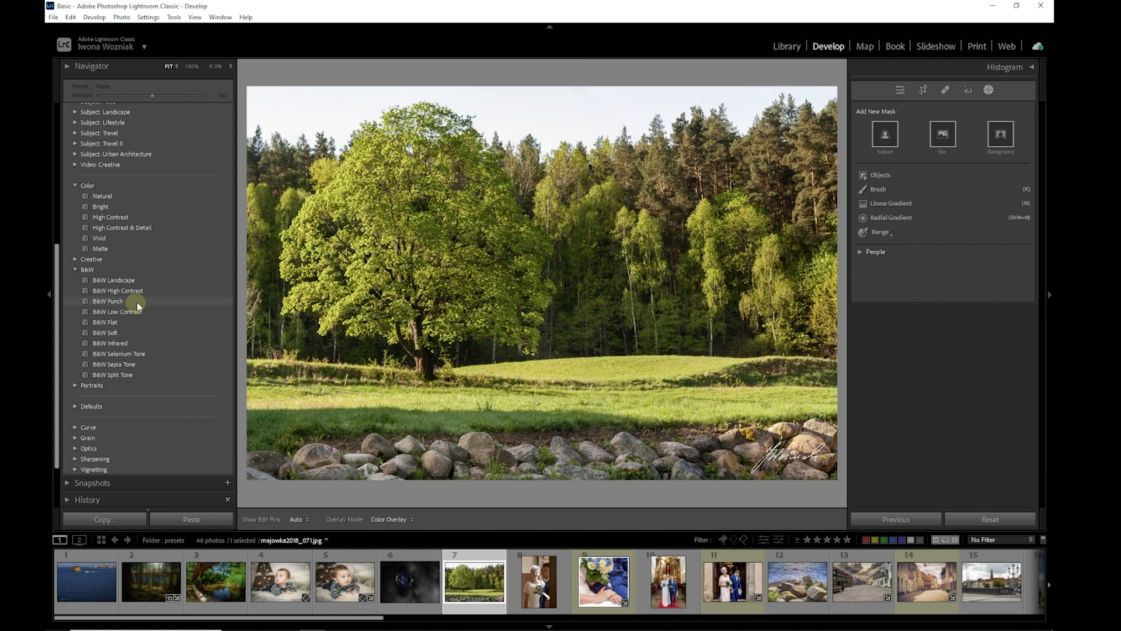
{"action": "left_click", "coordinate": [127, 282]}
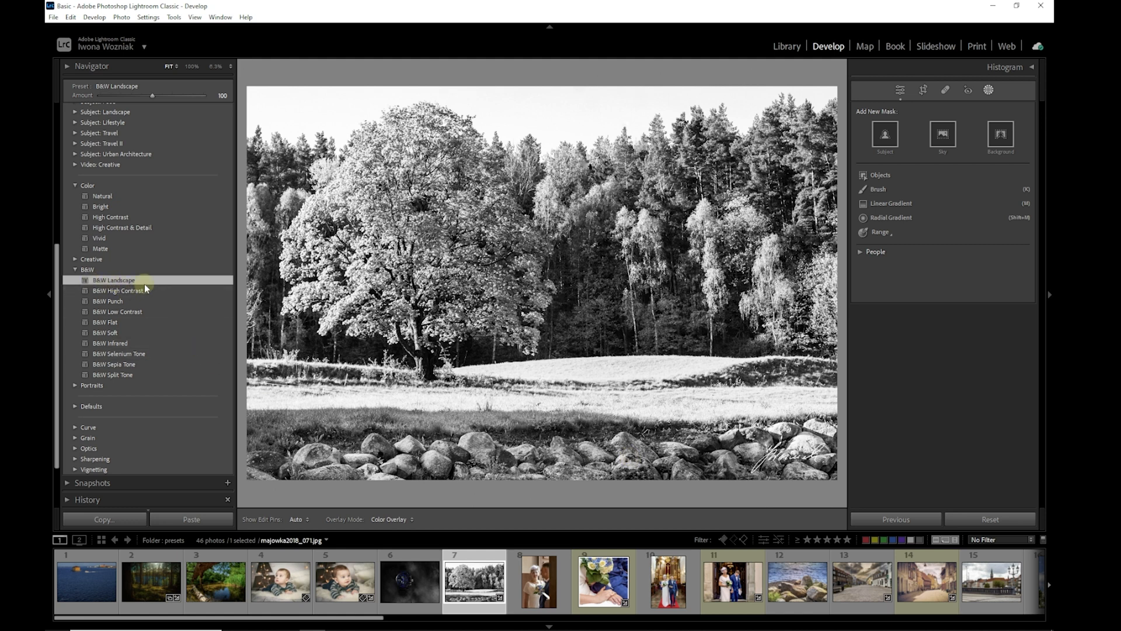
- Leave masking and review the Black & White Mix and Basic settings that the B&W Landscape preset uses
{"action": "left_click", "coordinate": [900, 90]}
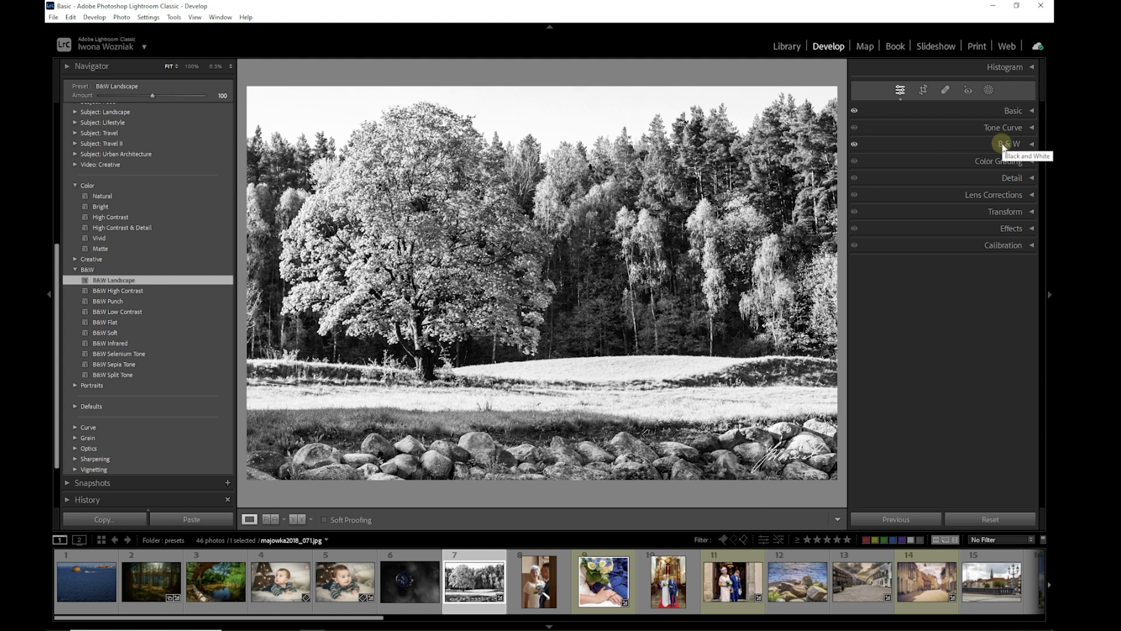
{"action": "left_click", "coordinate": [1031, 145]}
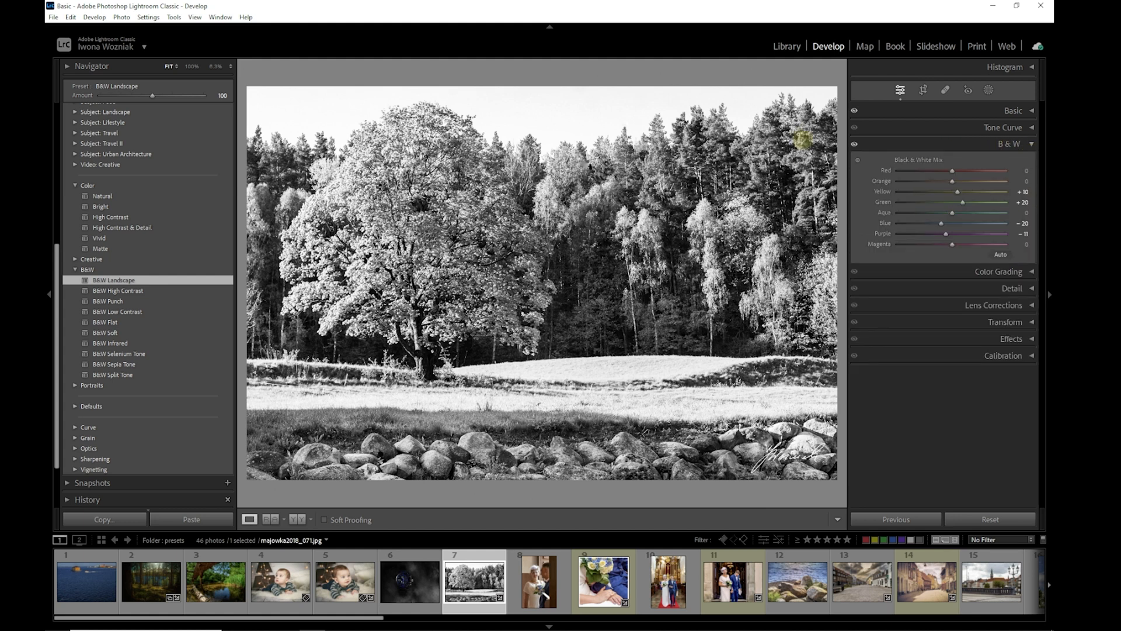
{"action": "left_click", "coordinate": [1029, 146]}
{"action": "left_click", "coordinate": [1032, 113]}
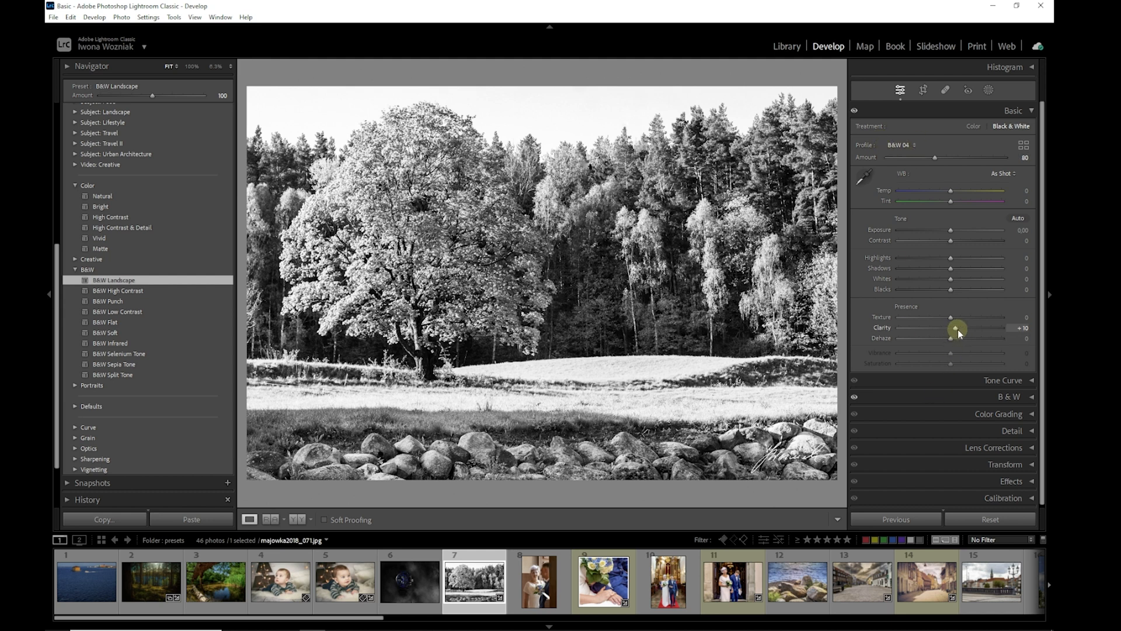
{"action": "left_click", "coordinate": [1029, 111]}
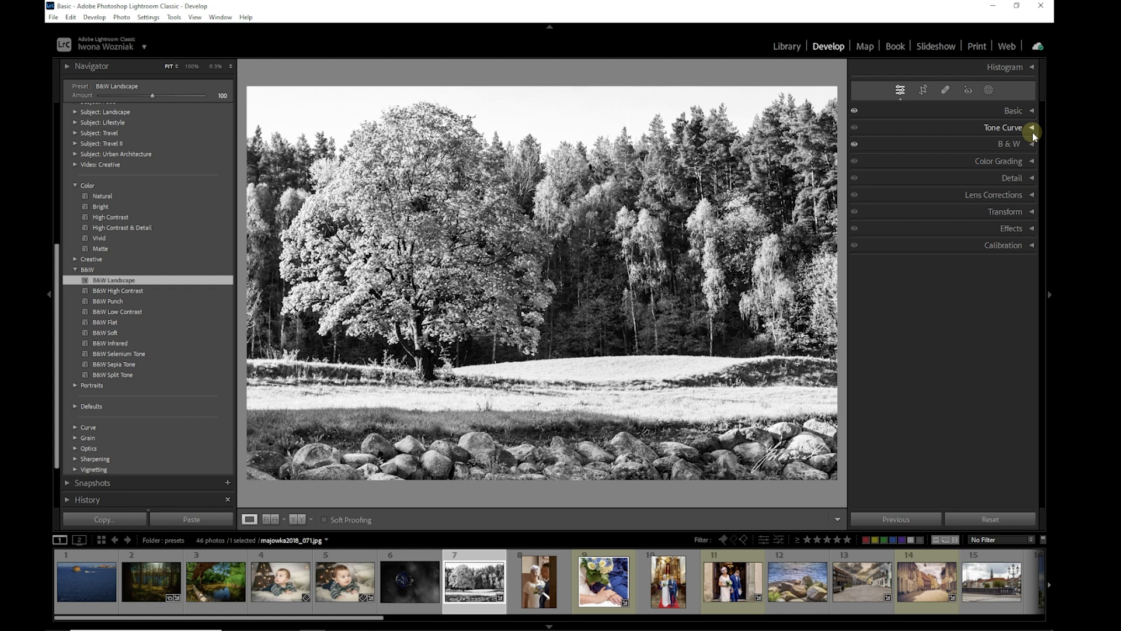
- In the Black & White Mix, set Blue to -30 and Green to +11, and collapse the B&W settings
{"action": "left_click", "coordinate": [895, 148]}
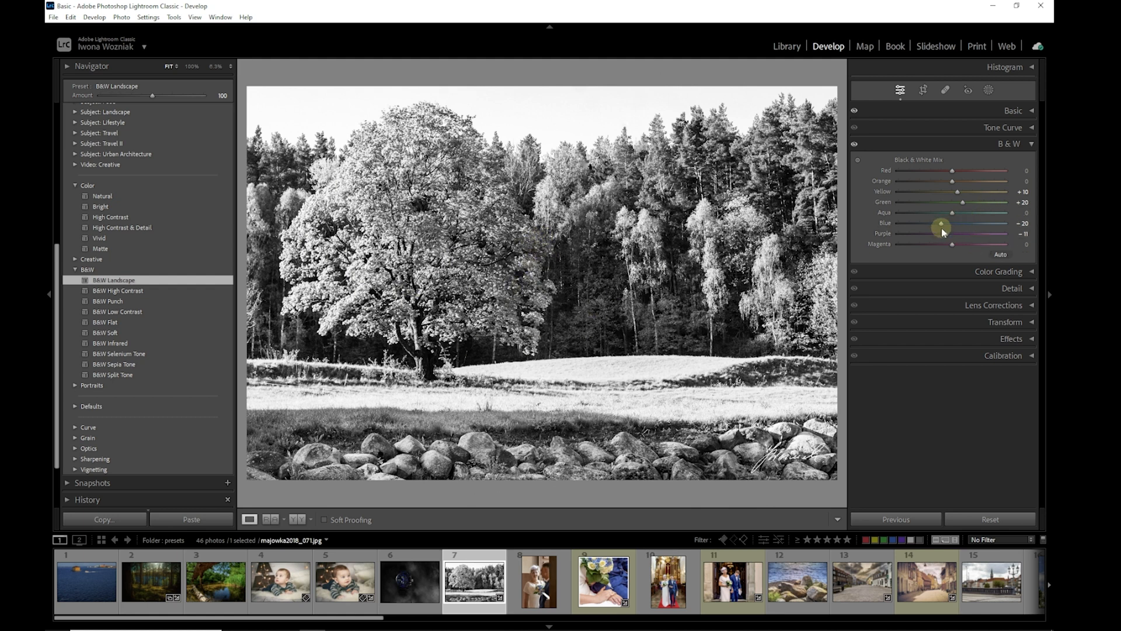
{"action": "left_click_drag", "start_coordinate": [943, 224], "coordinate": [936, 223]}
{"action": "left_click_drag", "start_coordinate": [963, 202], "coordinate": [988, 233]}
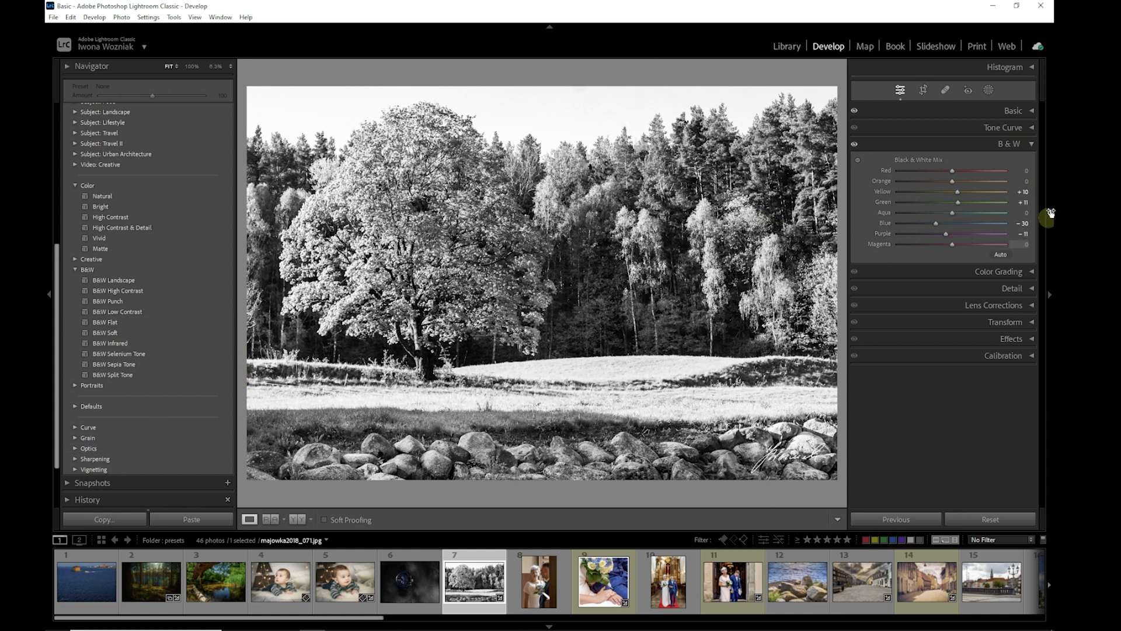
{"action": "left_click", "coordinate": [1032, 144]}
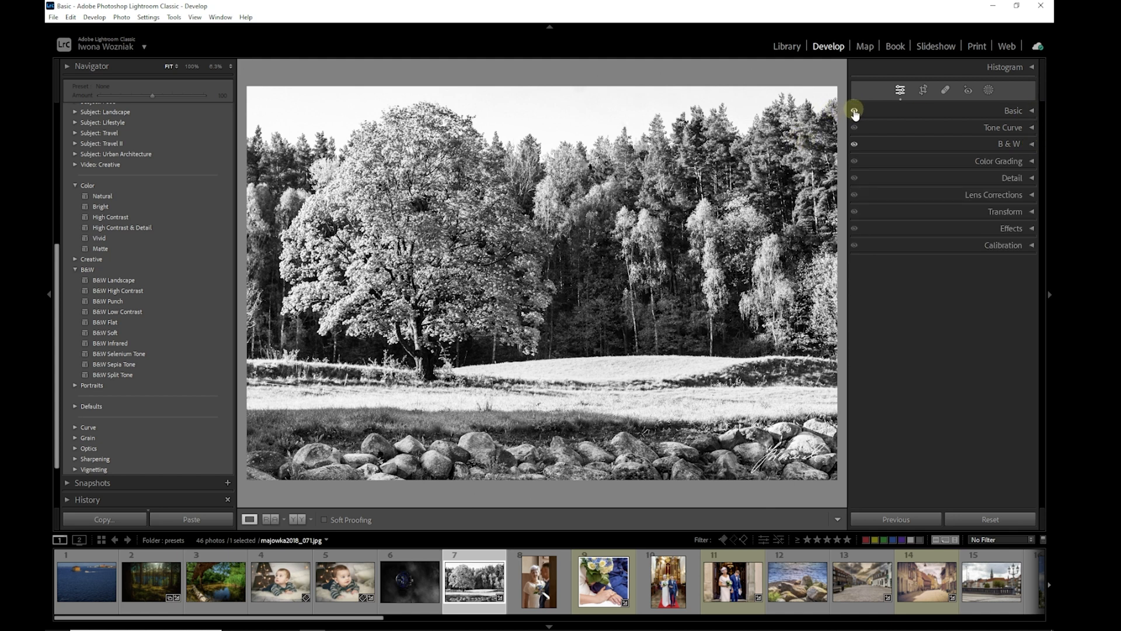
- Raise the black point of the Tone Curve to input 7, output 30
{"action": "left_click", "coordinate": [1032, 127]}
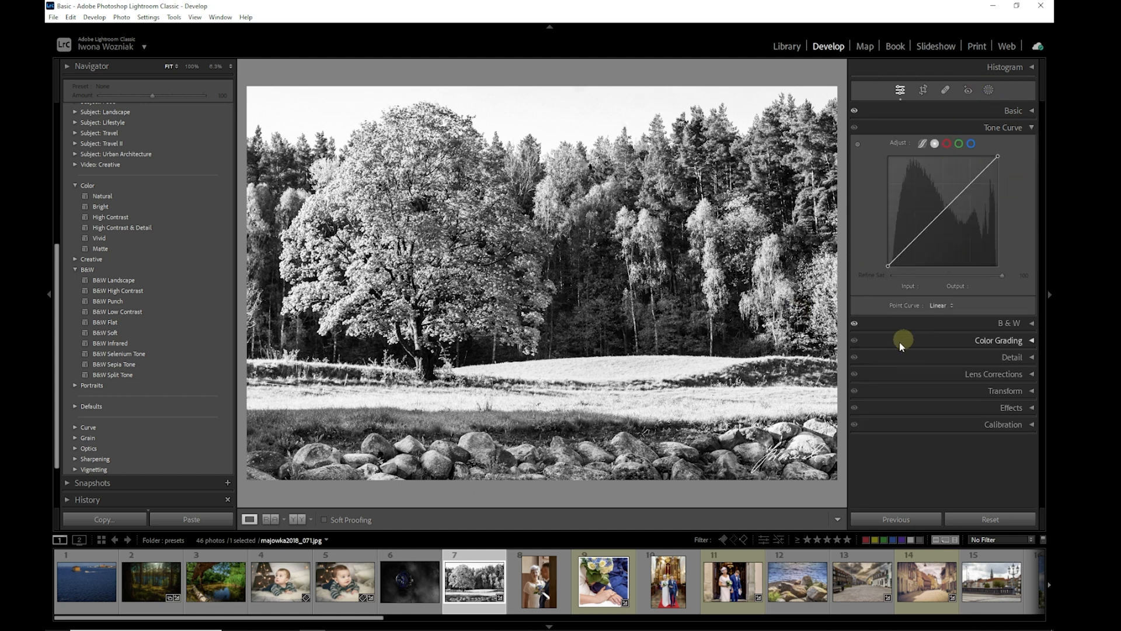
{"action": "left_click_drag", "start_coordinate": [889, 265], "coordinate": [892, 257]}
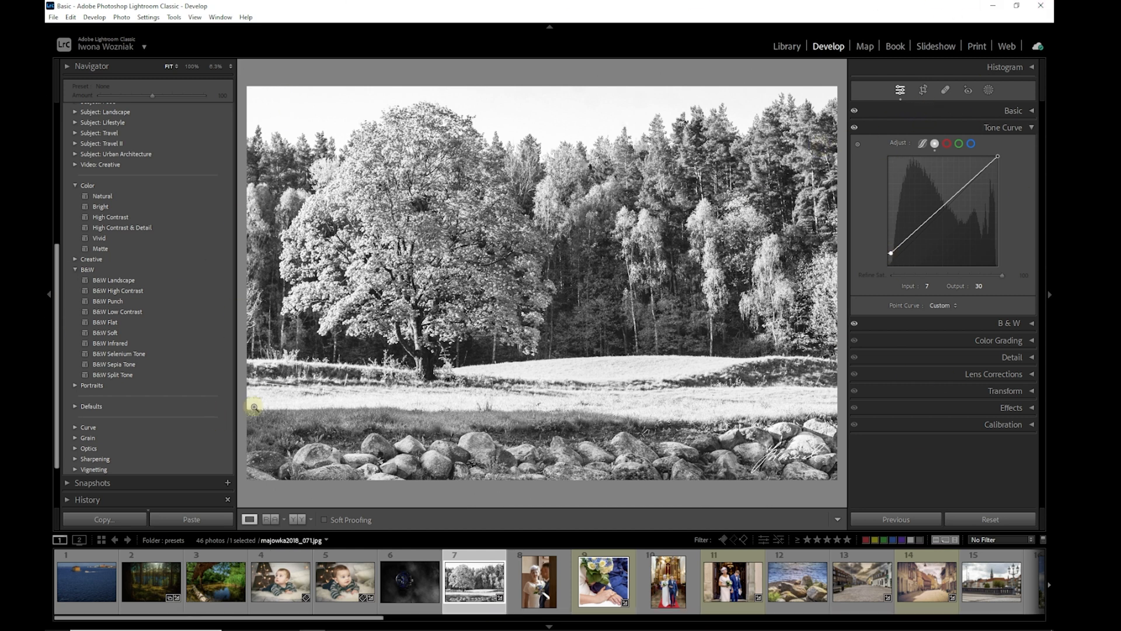
{"action": "scroll", "coordinate": [195, 300], "scroll_direction": "up", "scroll_amount": 5}
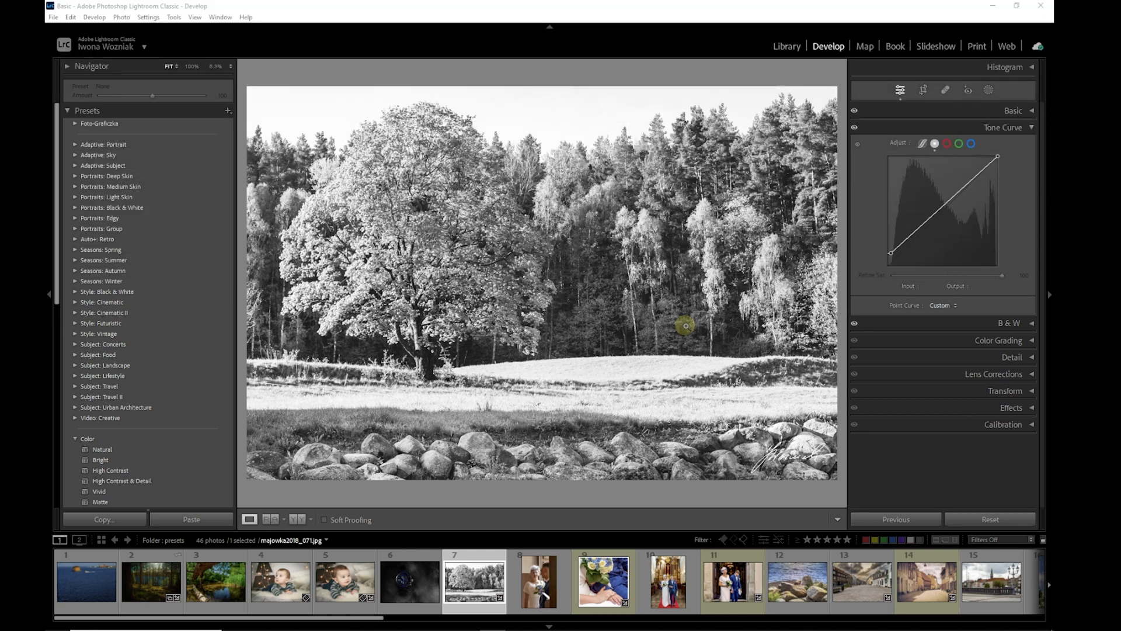
- Switch to Chrome and browse the Google web and image results for "presets lightroom for free"
{"action": "mouse_move", "coordinate": [620, 628]}
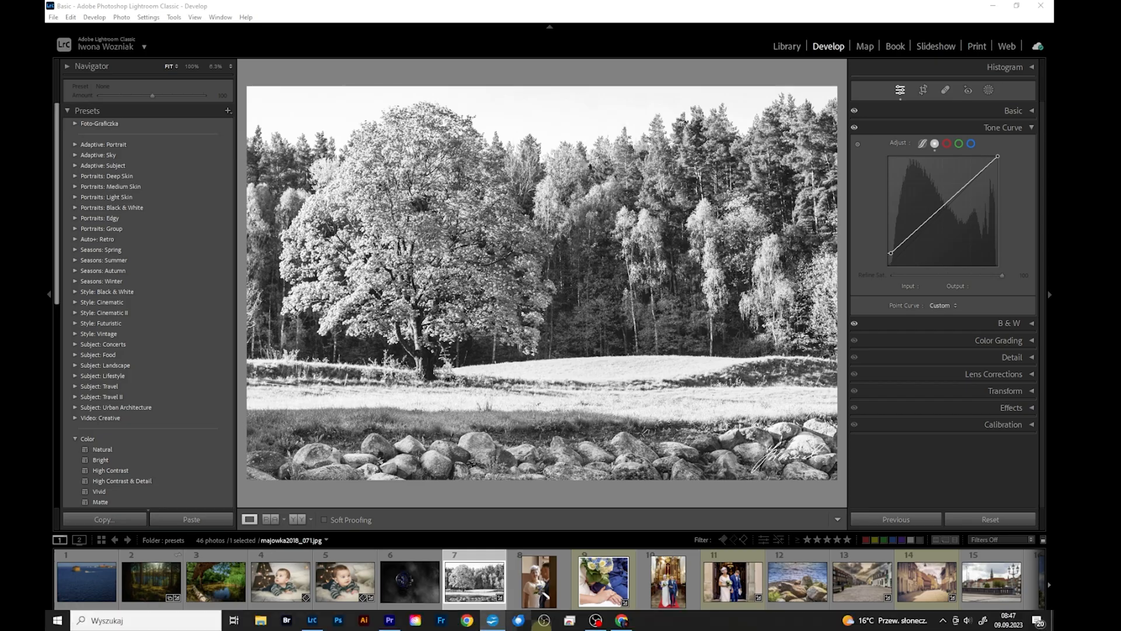
{"action": "left_click", "coordinate": [621, 620]}
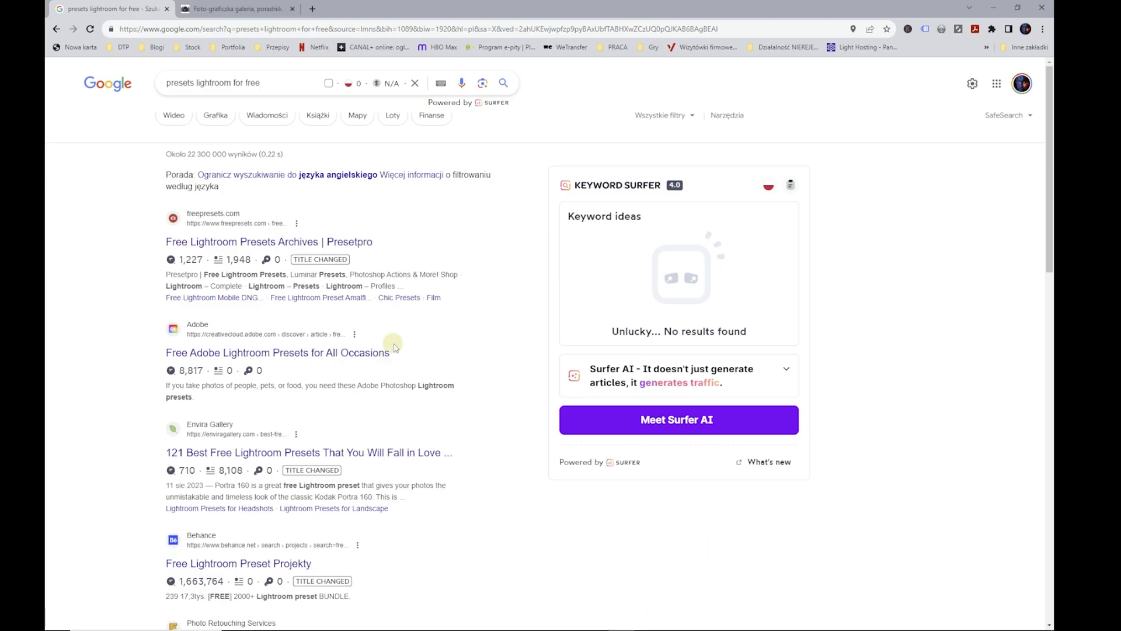
{"action": "scroll", "coordinate": [426, 342], "scroll_direction": "down", "scroll_amount": 5}
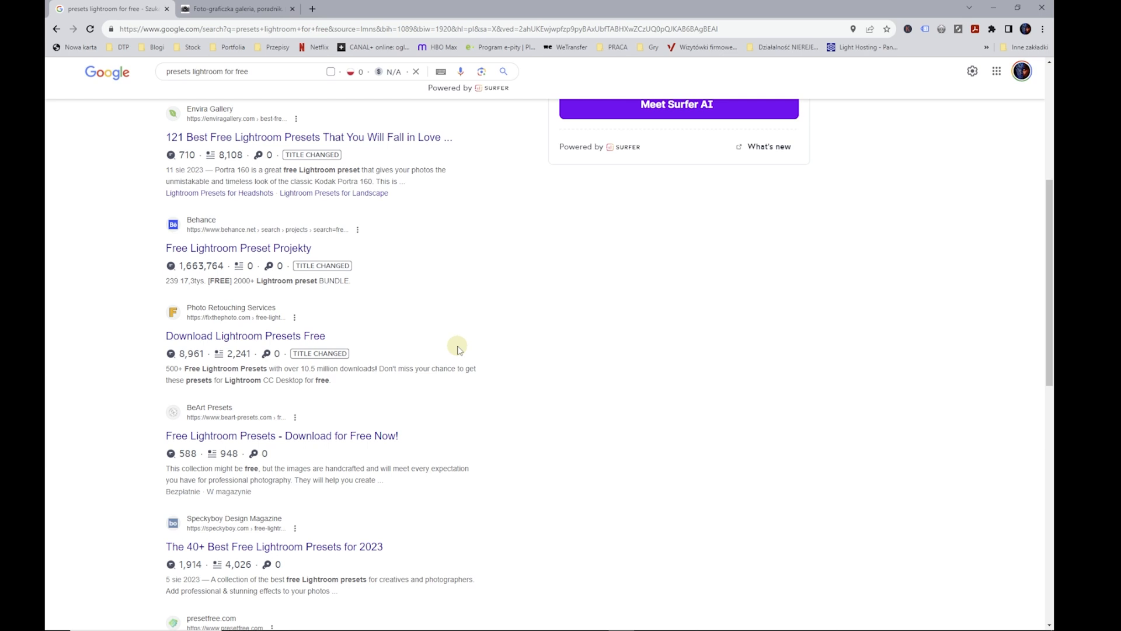
{"action": "scroll", "coordinate": [459, 350], "scroll_direction": "down", "scroll_amount": 2}
{"action": "scroll", "coordinate": [297, 365], "scroll_direction": "up", "scroll_amount": 7}
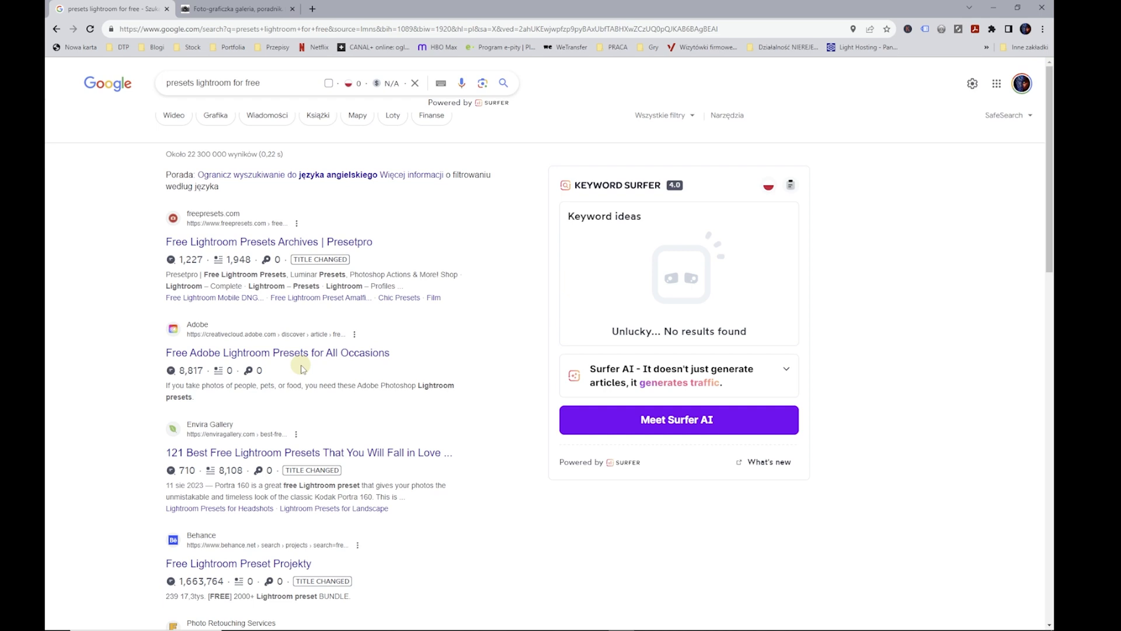
{"action": "left_click", "coordinate": [217, 117]}
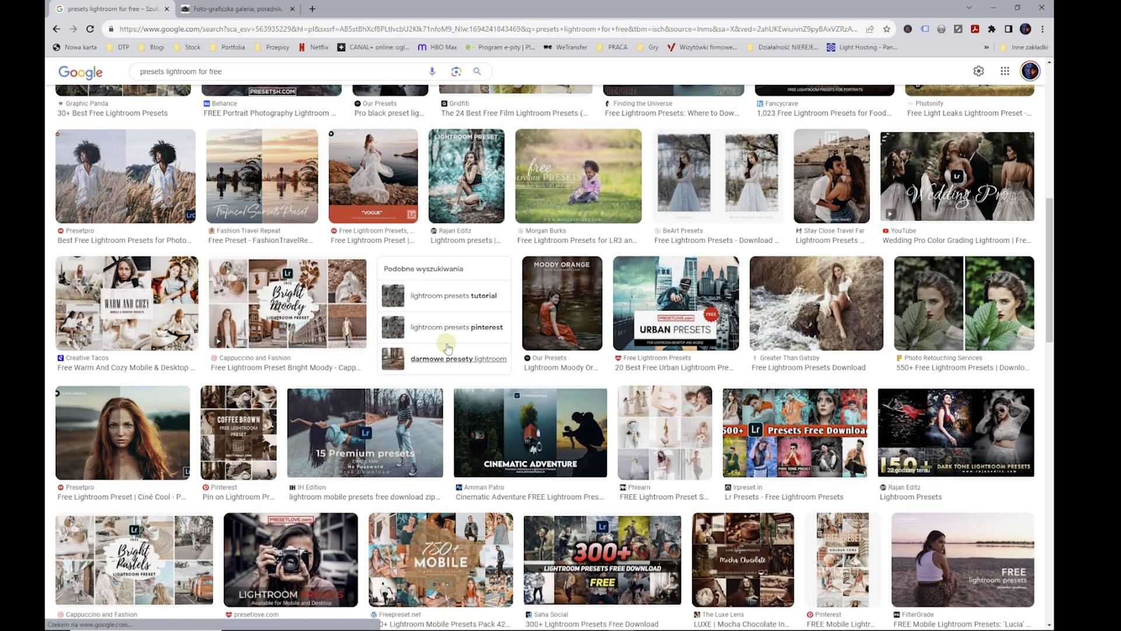
{"action": "scroll", "coordinate": [448, 349], "scroll_direction": "down", "scroll_amount": 5}
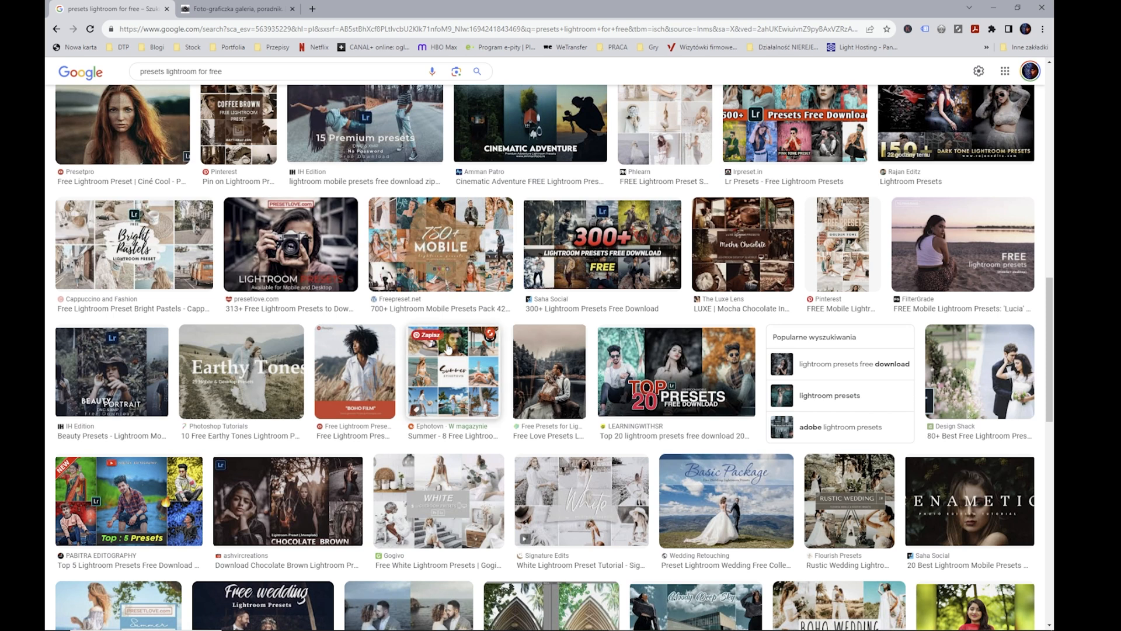
{"action": "scroll", "coordinate": [448, 348], "scroll_direction": "down", "scroll_amount": 10}
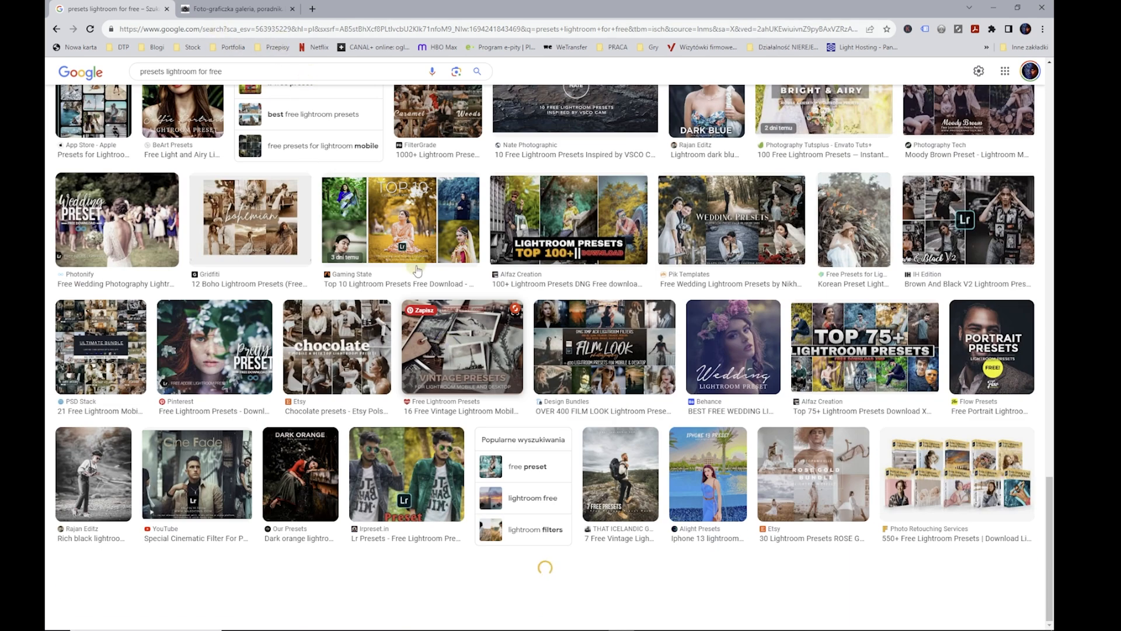
{"action": "scroll", "coordinate": [414, 263], "scroll_direction": "up", "scroll_amount": 15}
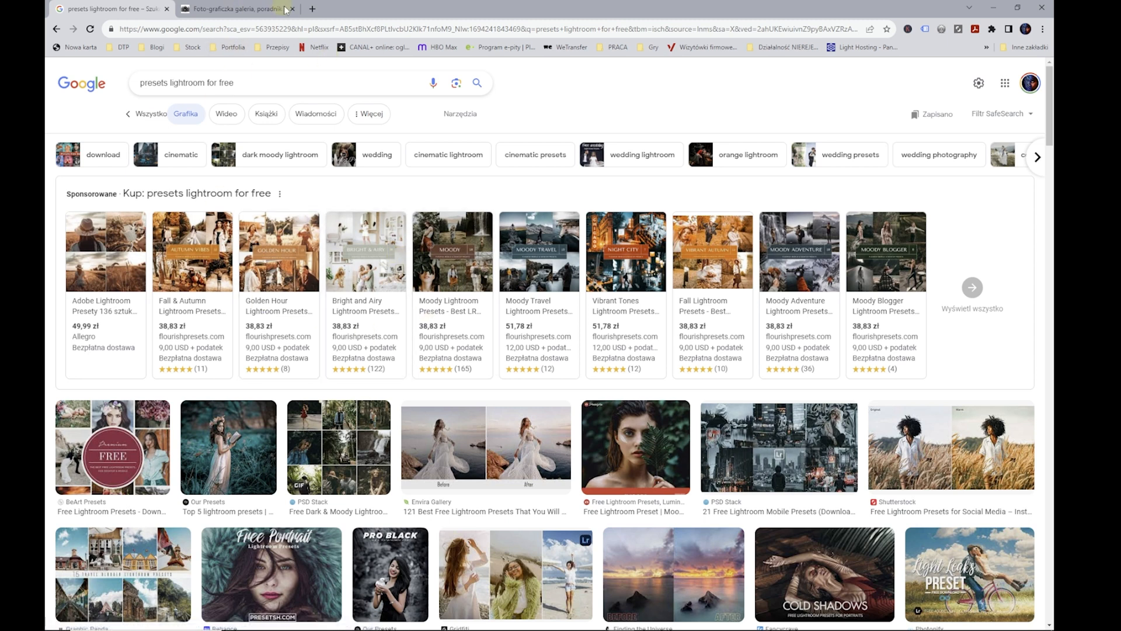
- Download the free Lightroom Classic preset pack Foto-Graficzka.zip from foto-graficzka.pl and switch back to Lightroom Classic
{"action": "left_click", "coordinate": [233, 11]}
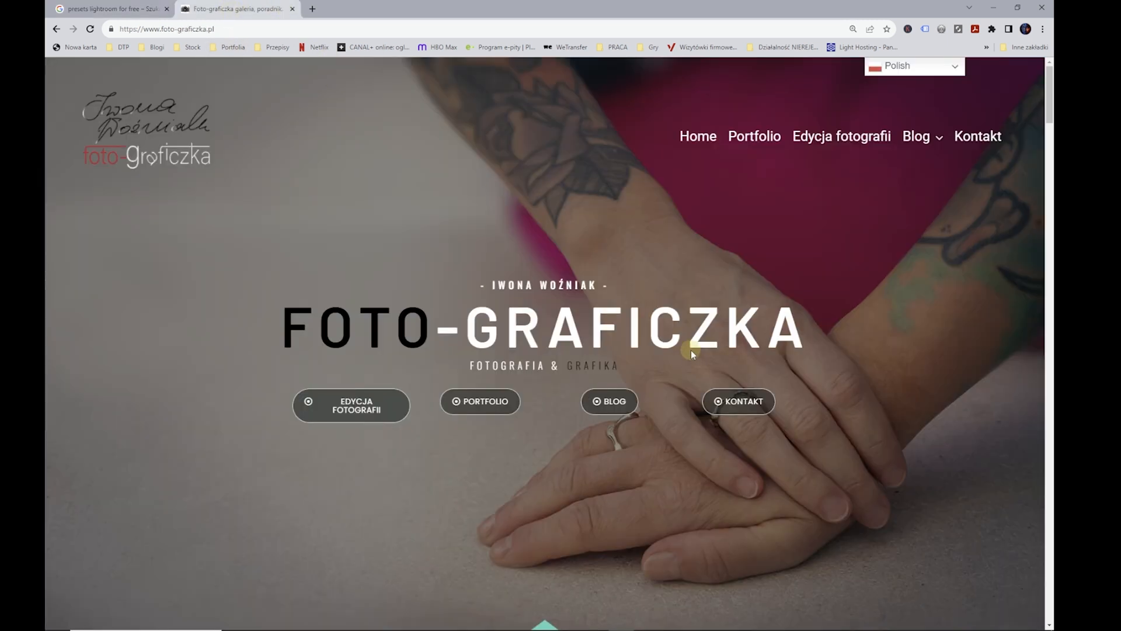
{"action": "scroll", "coordinate": [691, 353], "scroll_direction": "down", "scroll_amount": 20}
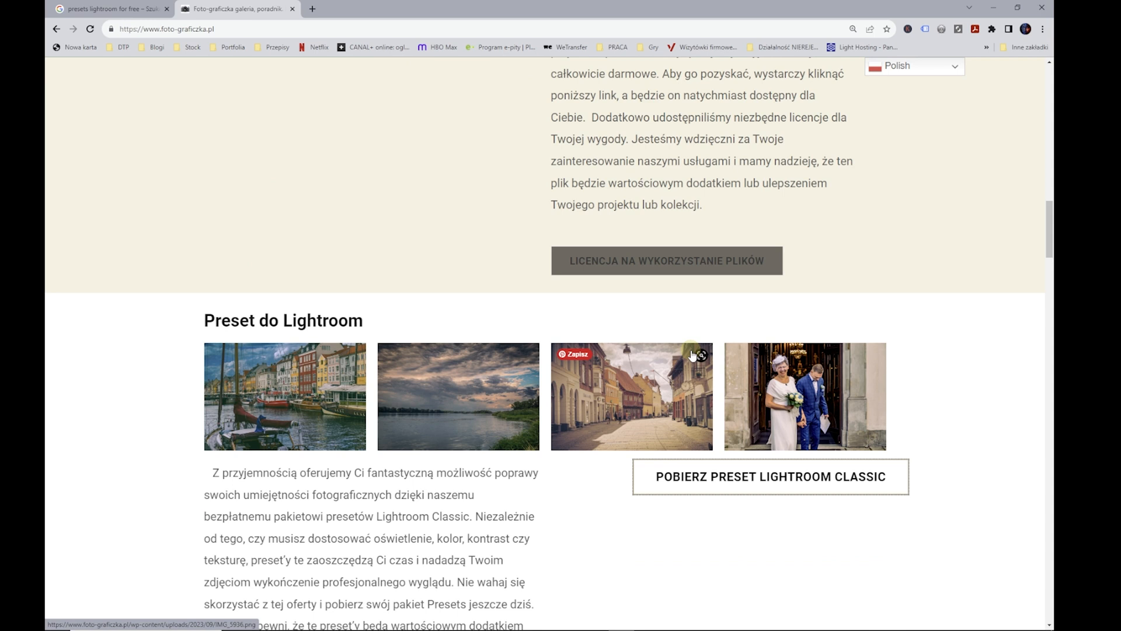
{"action": "scroll", "coordinate": [692, 354], "scroll_direction": "down", "scroll_amount": 3}
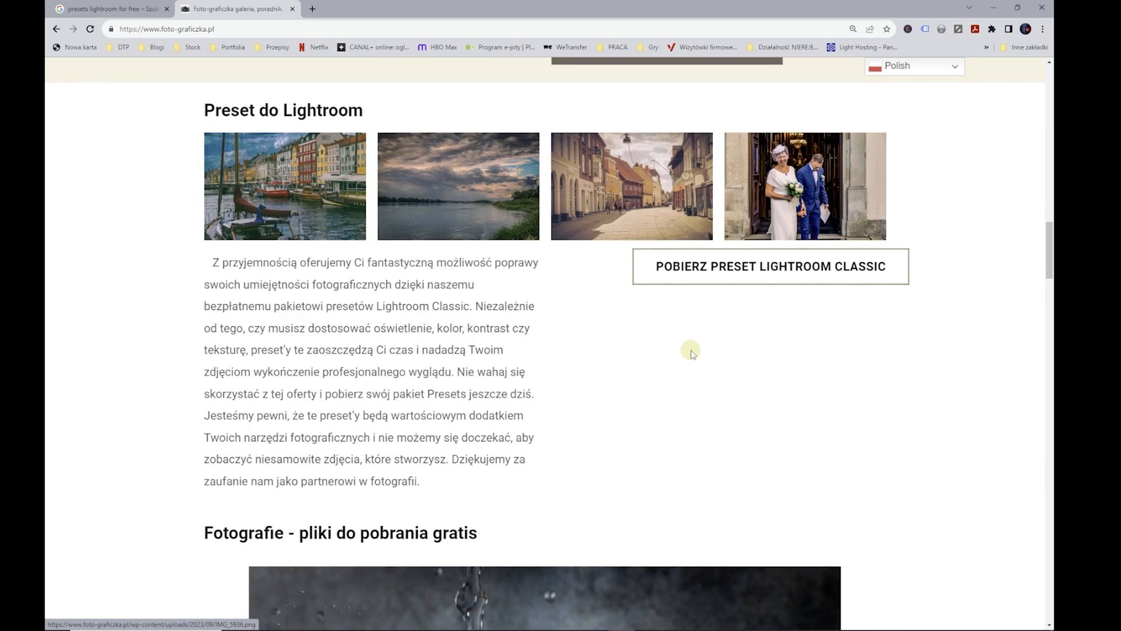
{"action": "left_click", "coordinate": [772, 273]}
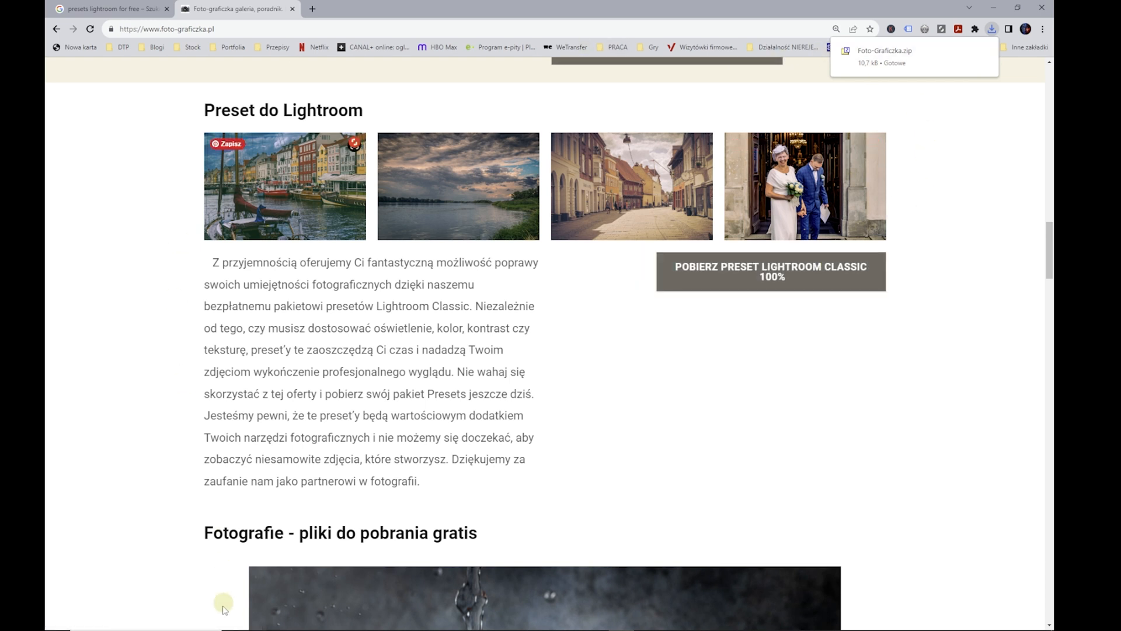
{"action": "mouse_move", "coordinate": [288, 625]}
{"action": "left_click", "coordinate": [312, 620]}
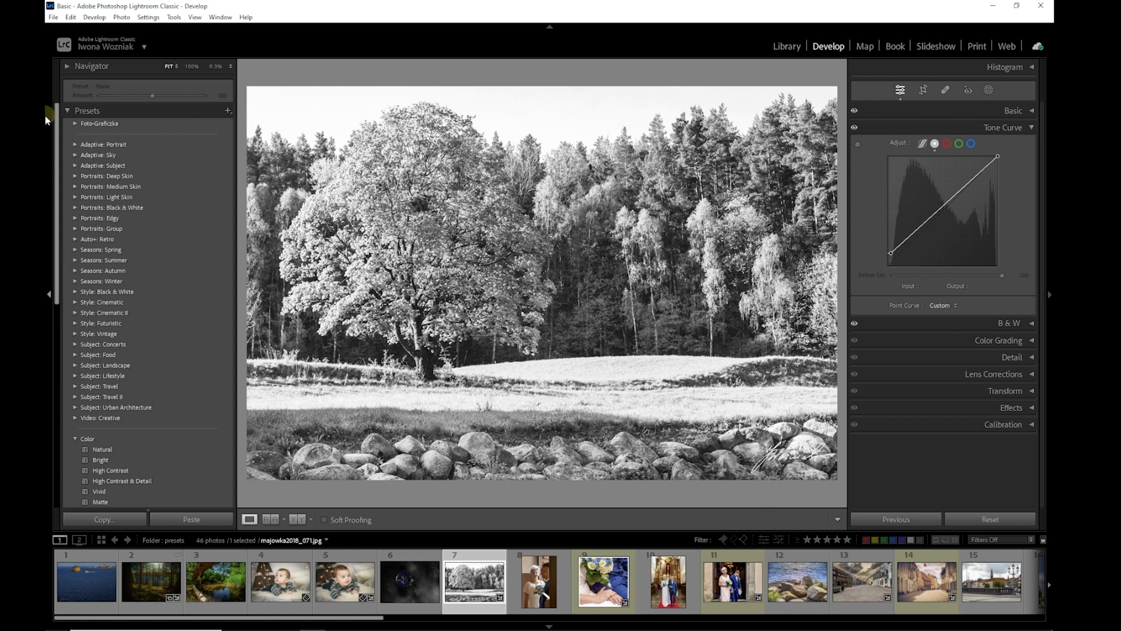
{"action": "left_click", "coordinate": [228, 111]}
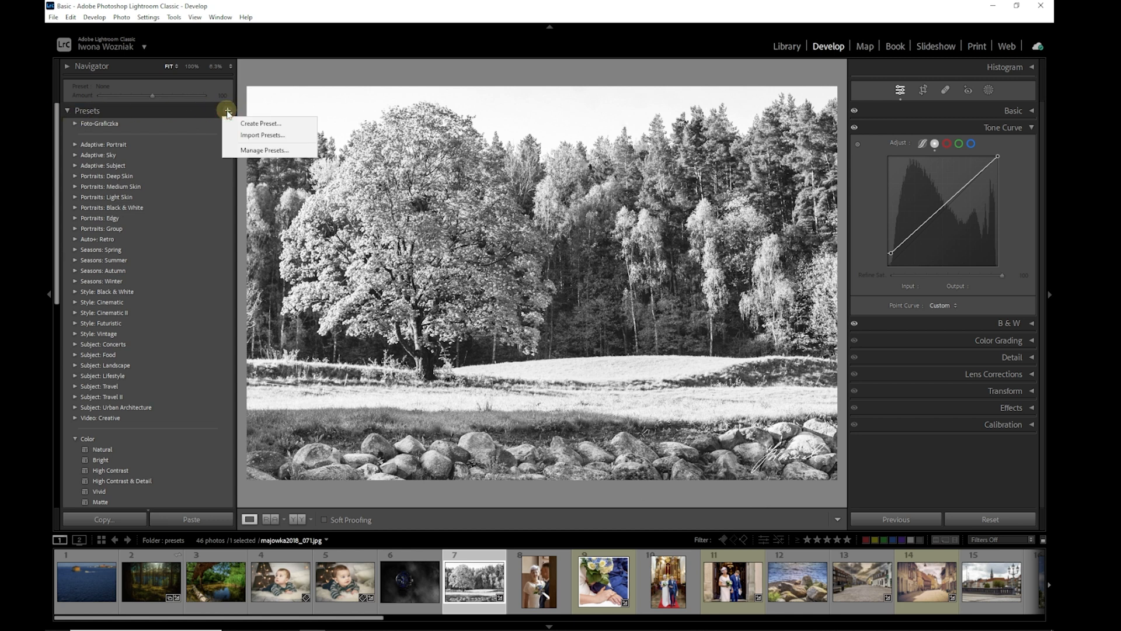
{"action": "left_click", "coordinate": [245, 137]}
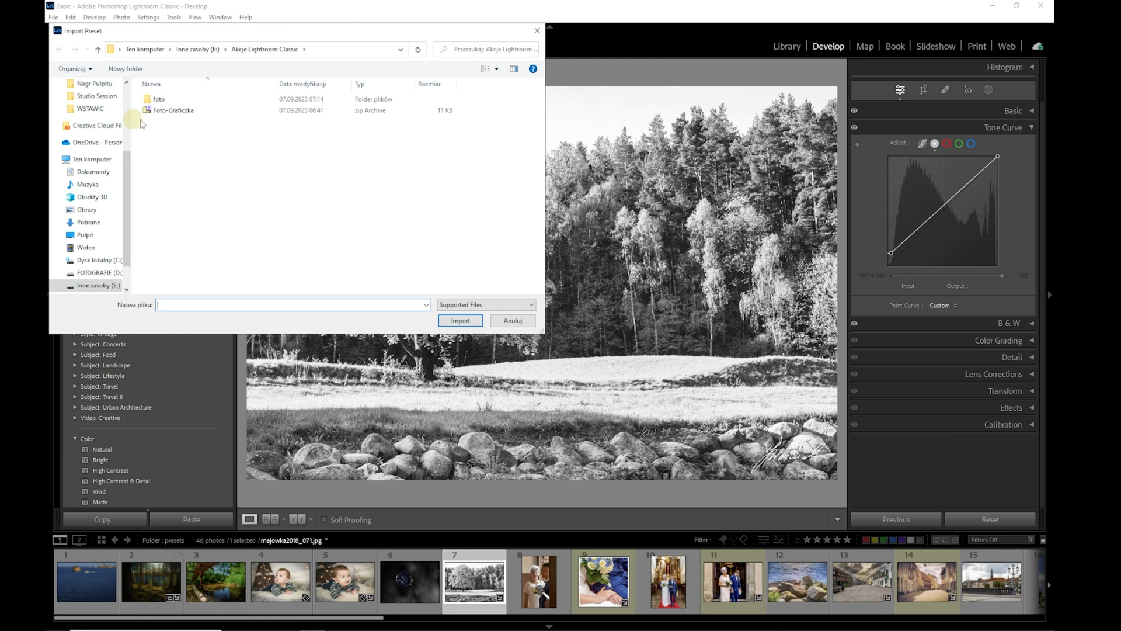
{"action": "left_click", "coordinate": [165, 114]}
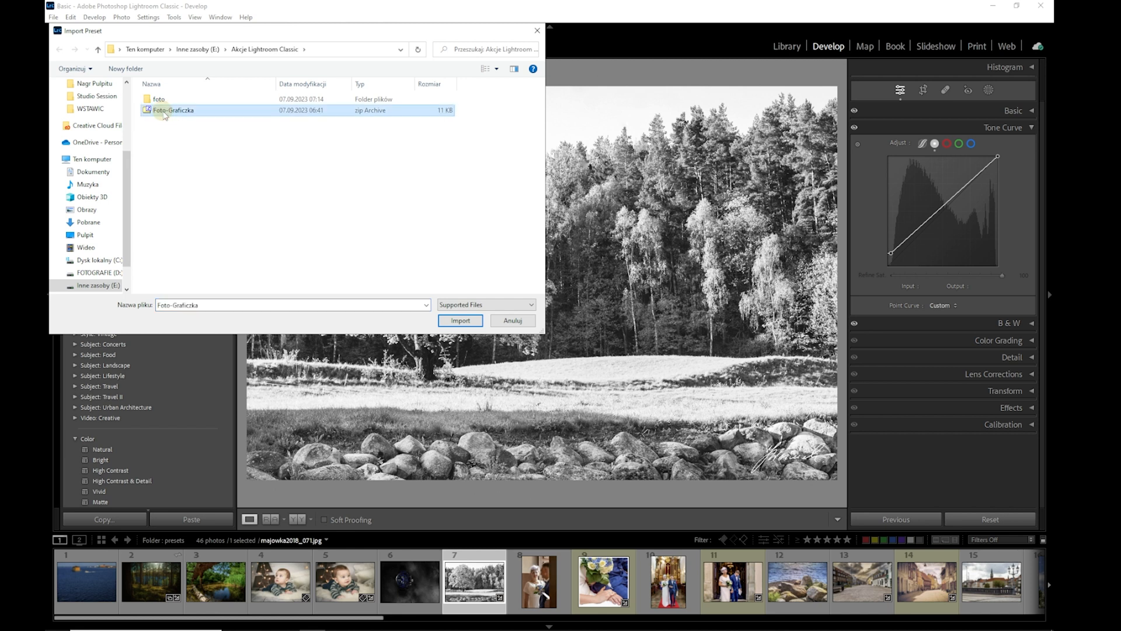
{"action": "left_click", "coordinate": [514, 321]}
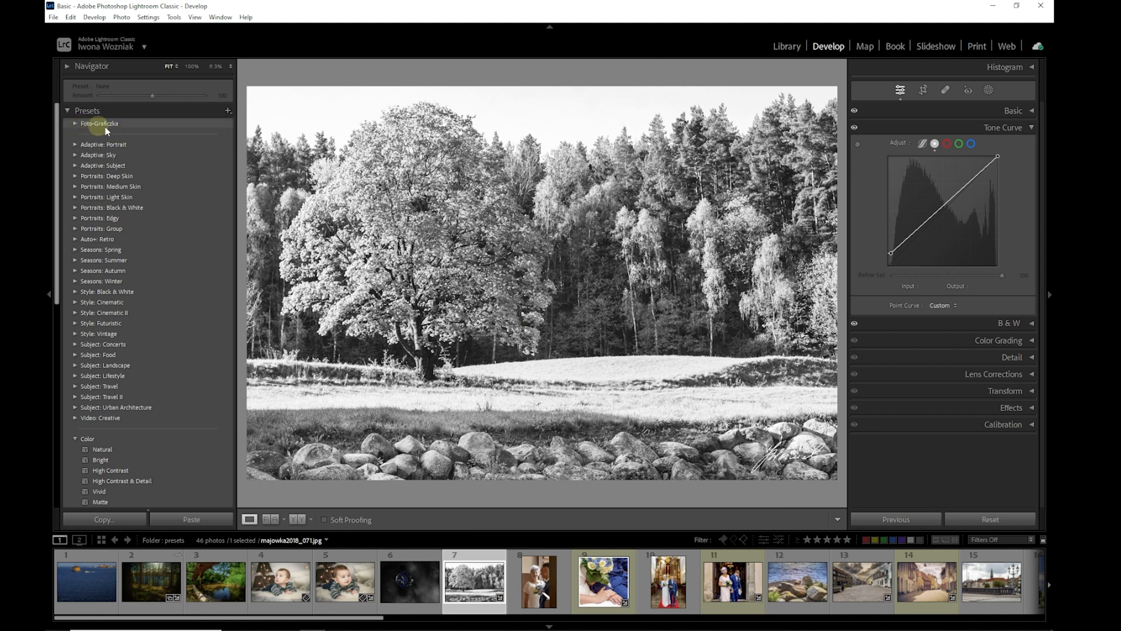
- Permanently delete the Foto-Graficzka preset group
{"action": "right_click", "coordinate": [136, 124]}
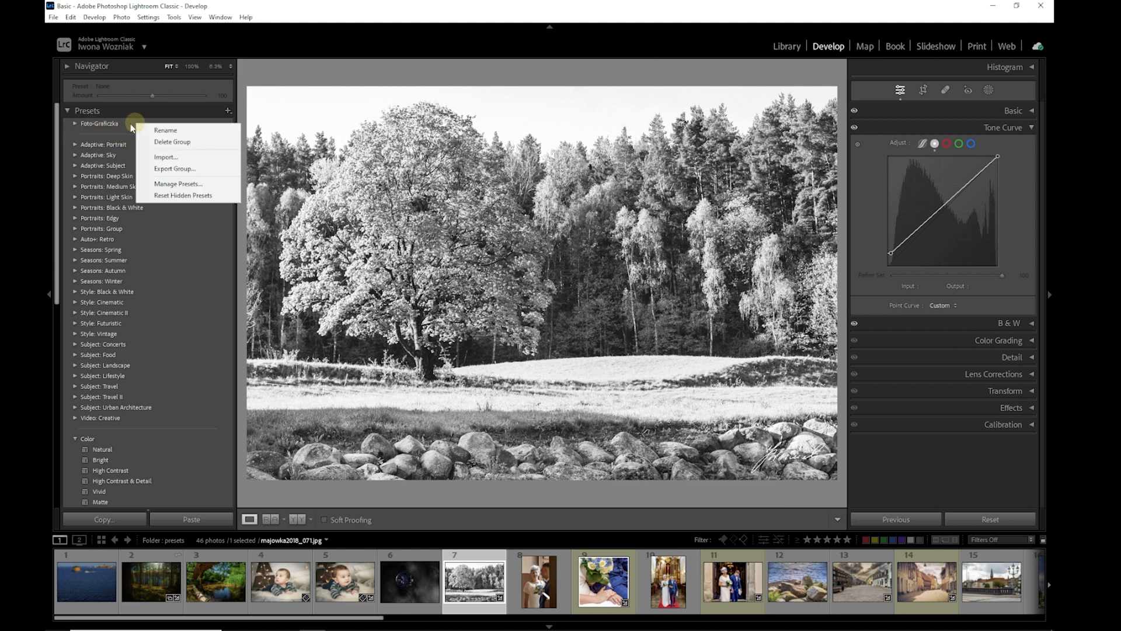
{"action": "right_click", "coordinate": [105, 125]}
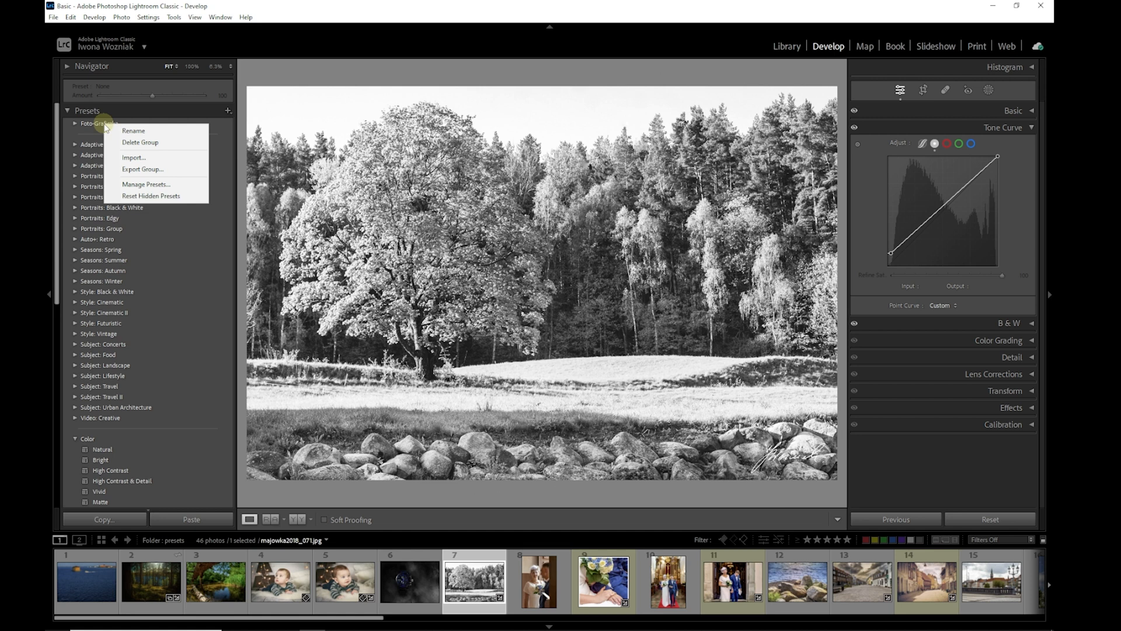
{"action": "left_click", "coordinate": [155, 147]}
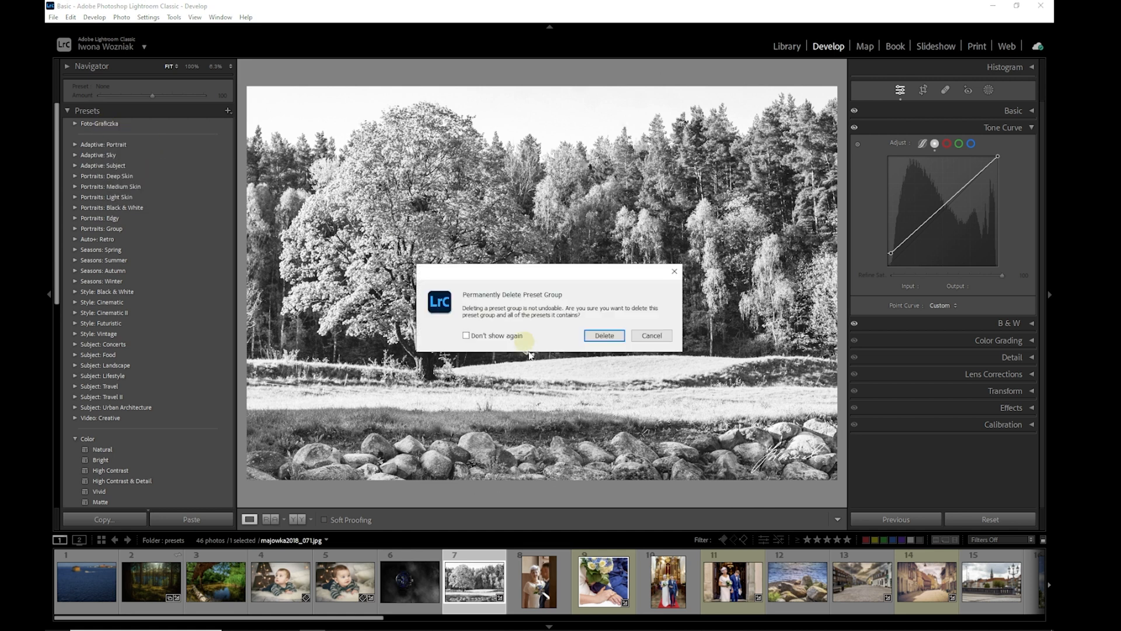
{"action": "left_click", "coordinate": [604, 340]}
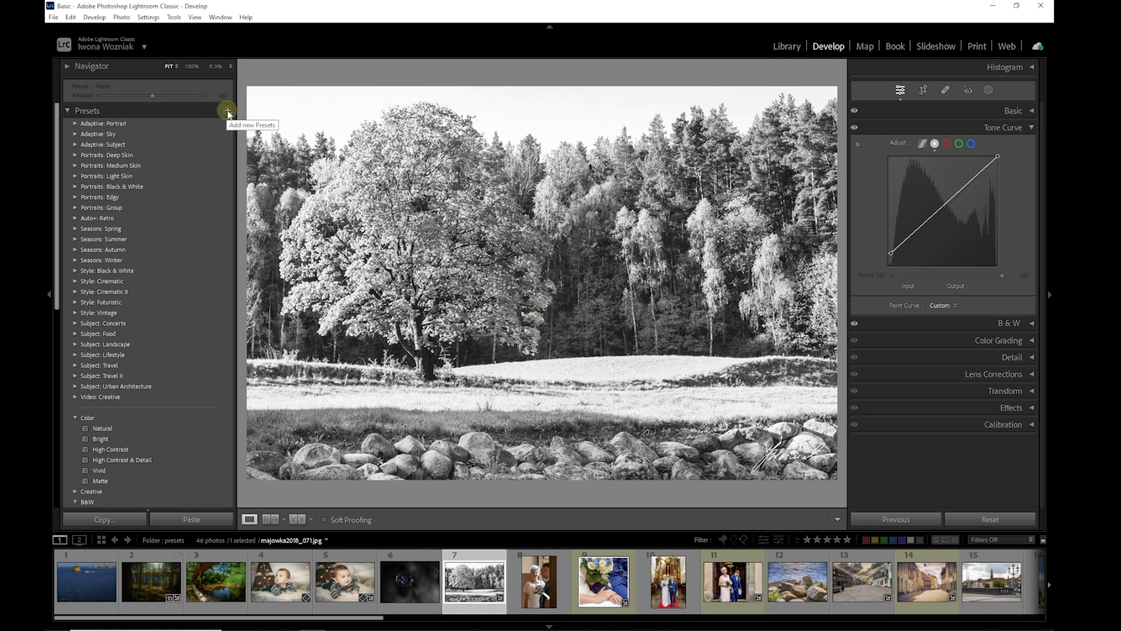
- Import the presets from the Foto-Graficzka zip archive in Akcje Lightroom Classic and expand the Foto-Graficzka group
{"action": "left_click", "coordinate": [228, 112]}
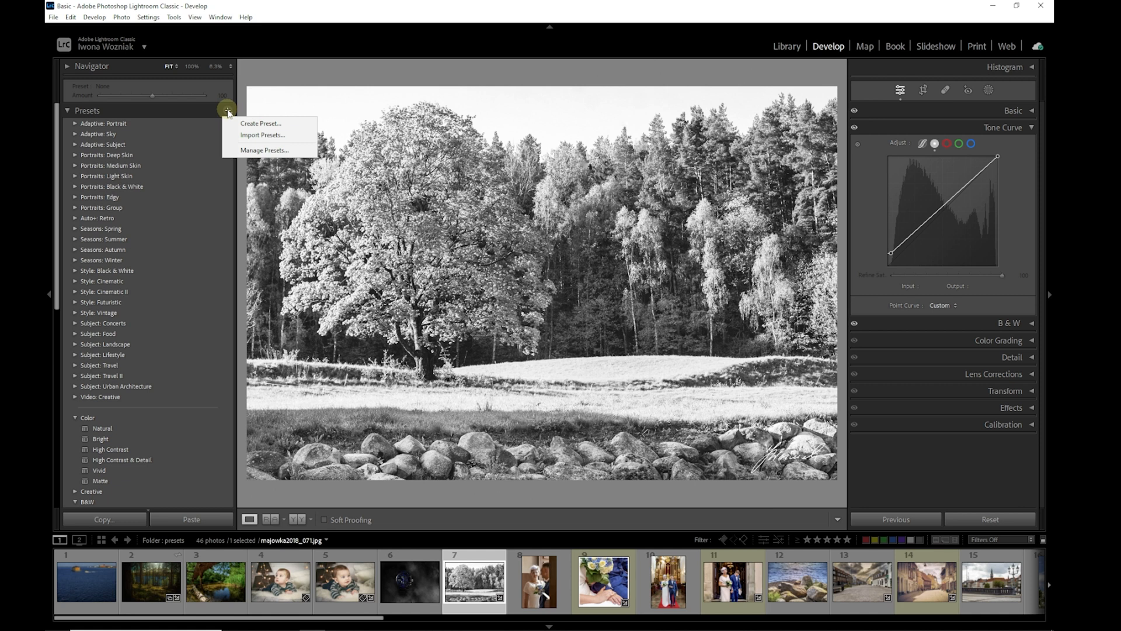
{"action": "left_click", "coordinate": [255, 136]}
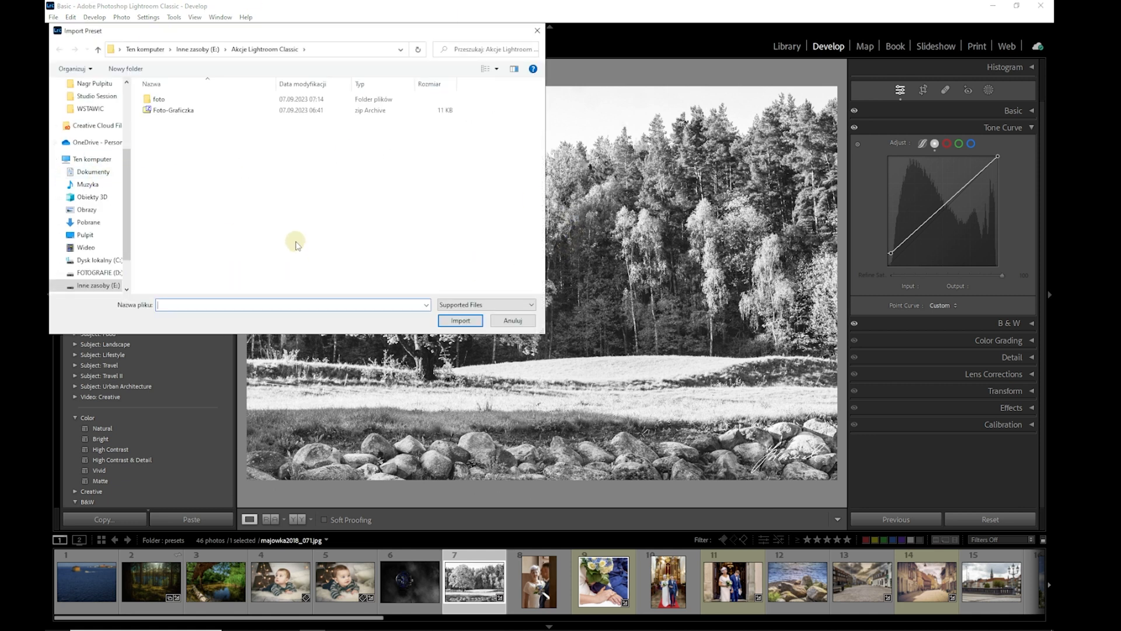
{"action": "left_click", "coordinate": [179, 114]}
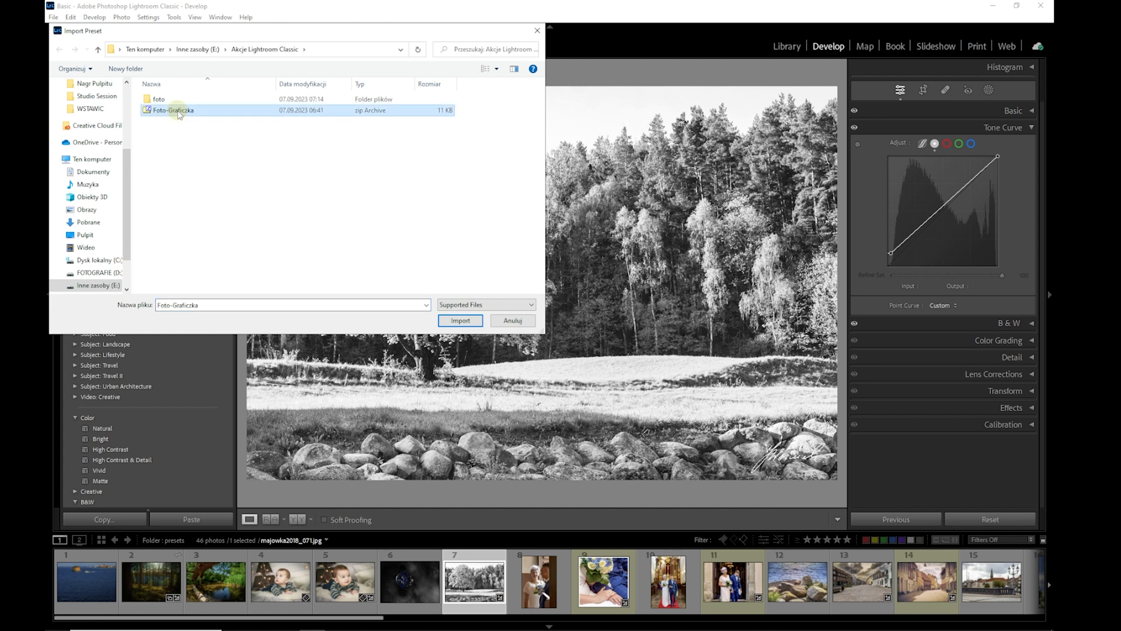
{"action": "left_click", "coordinate": [466, 323]}
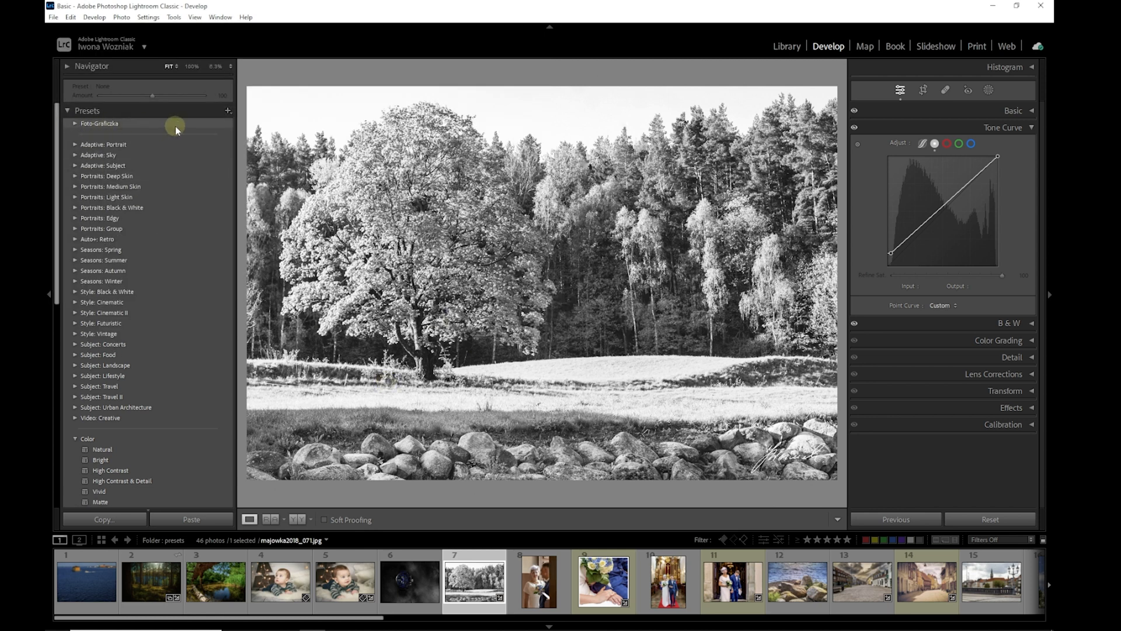
{"action": "left_click", "coordinate": [75, 123]}
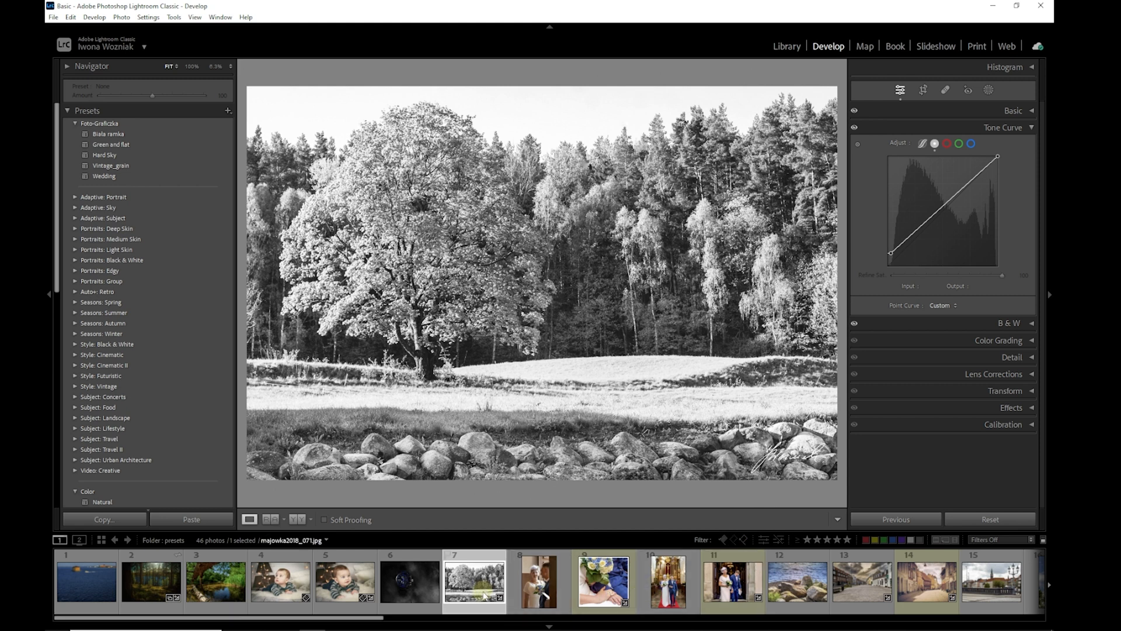
- Apply the Vintage_grain preset to the hay bale photo IMG_7901.jpg
{"action": "left_click_drag", "start_coordinate": [293, 619], "coordinate": [530, 626]}
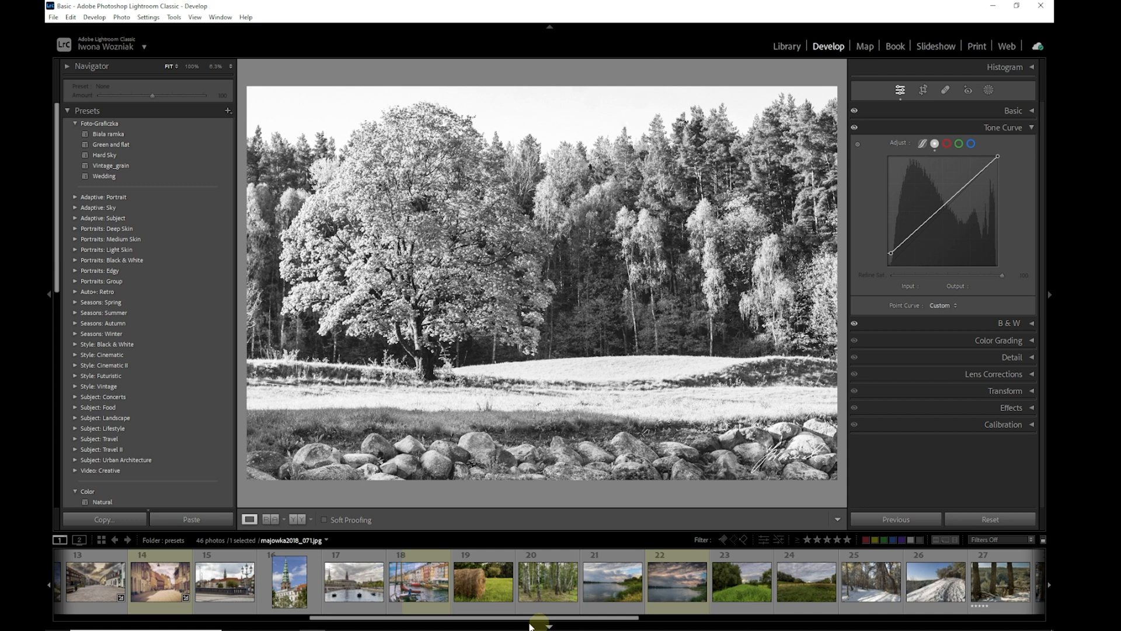
{"action": "left_click", "coordinate": [494, 597]}
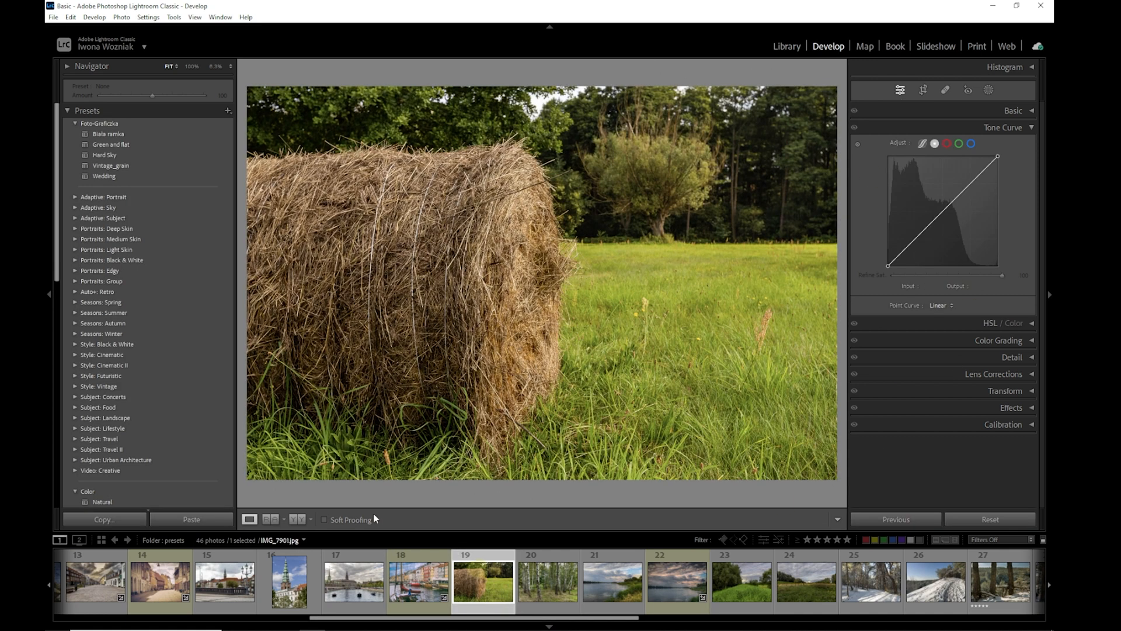
{"action": "left_click", "coordinate": [102, 167]}
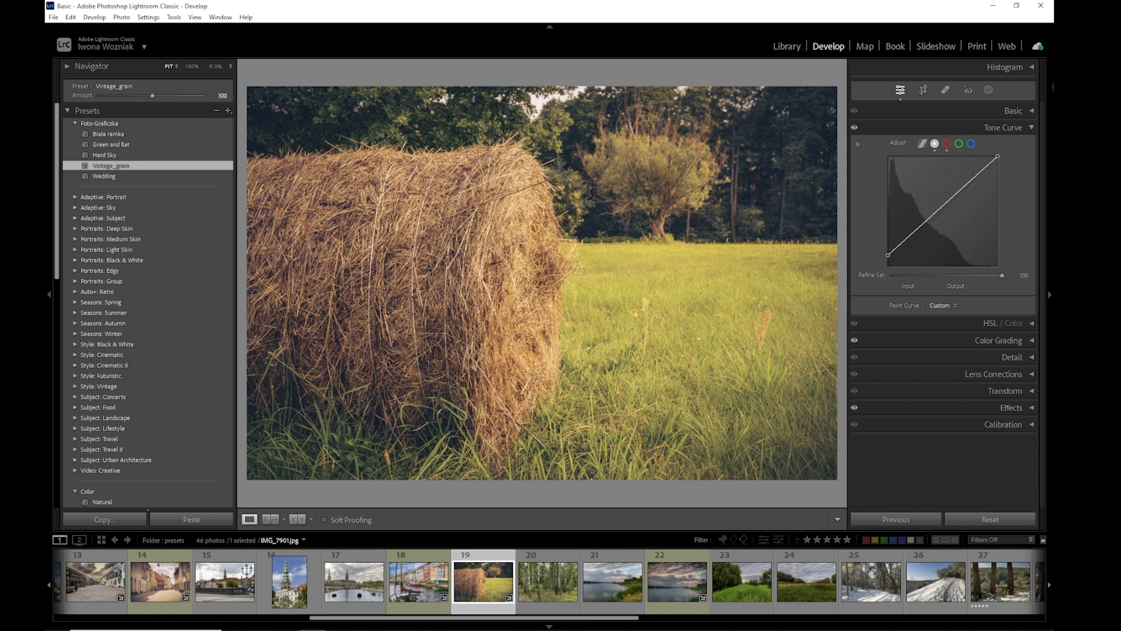
- Collapse the Tone Curve settings and set the post-crop vignetting amount in Effects to -60
{"action": "left_click", "coordinate": [1032, 128]}
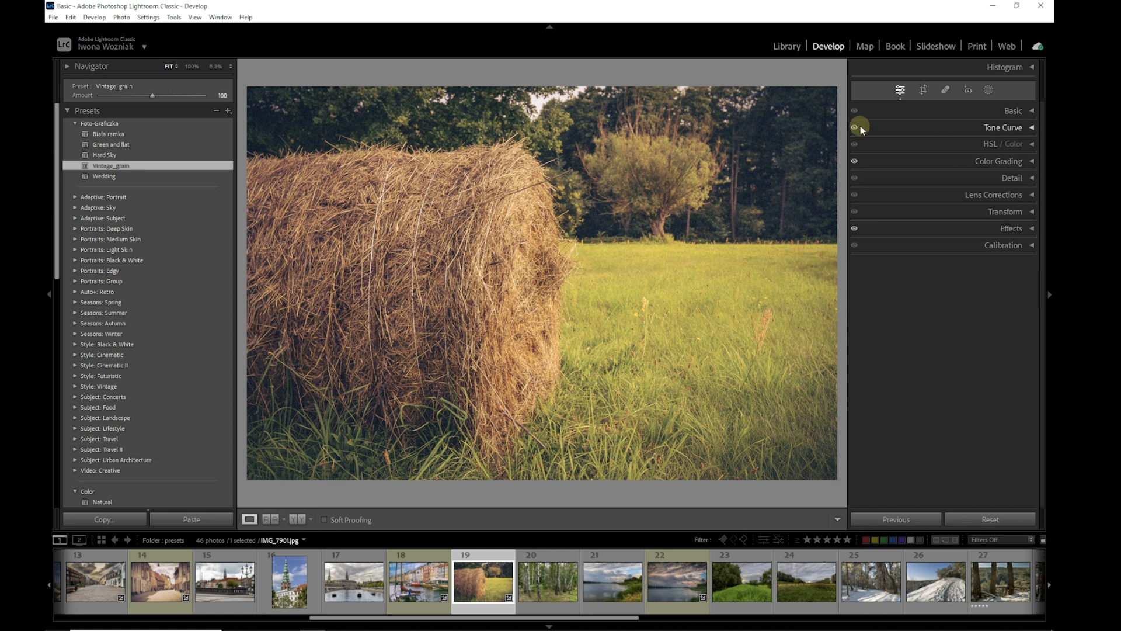
{"action": "left_click", "coordinate": [854, 162]}
{"action": "left_click", "coordinate": [855, 228]}
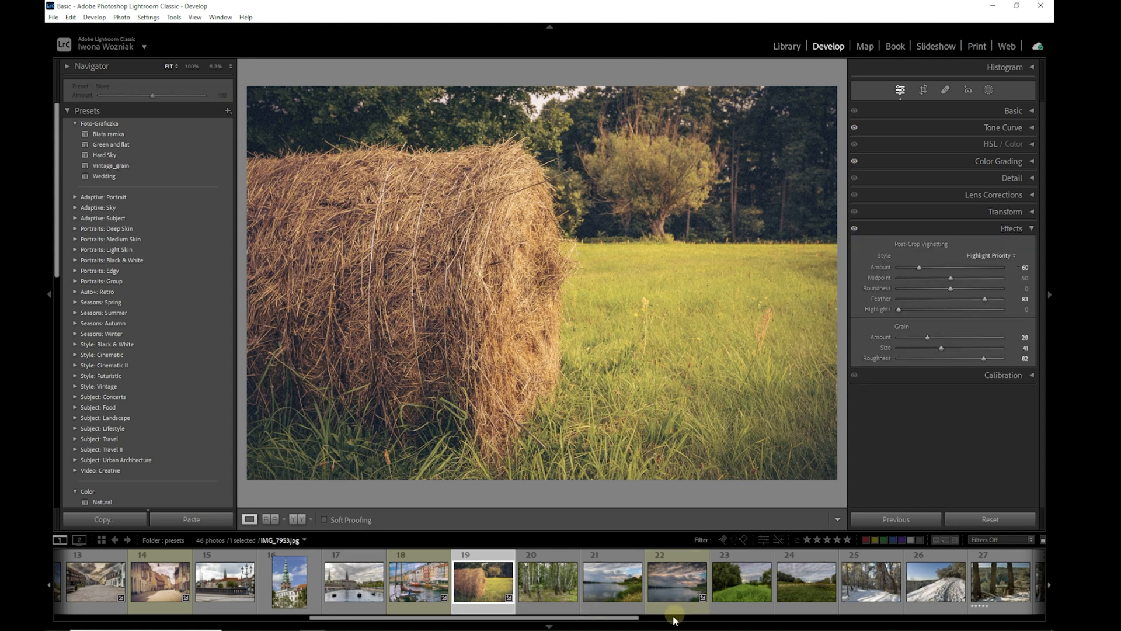
- Try to apply the Vintage_grain preset to the hay bale photo and photos 23 and 24 together
{"action": "left_click", "coordinate": [749, 595], "text": "ctrl"}
{"action": "left_click", "coordinate": [818, 608], "text": "ctrl"}
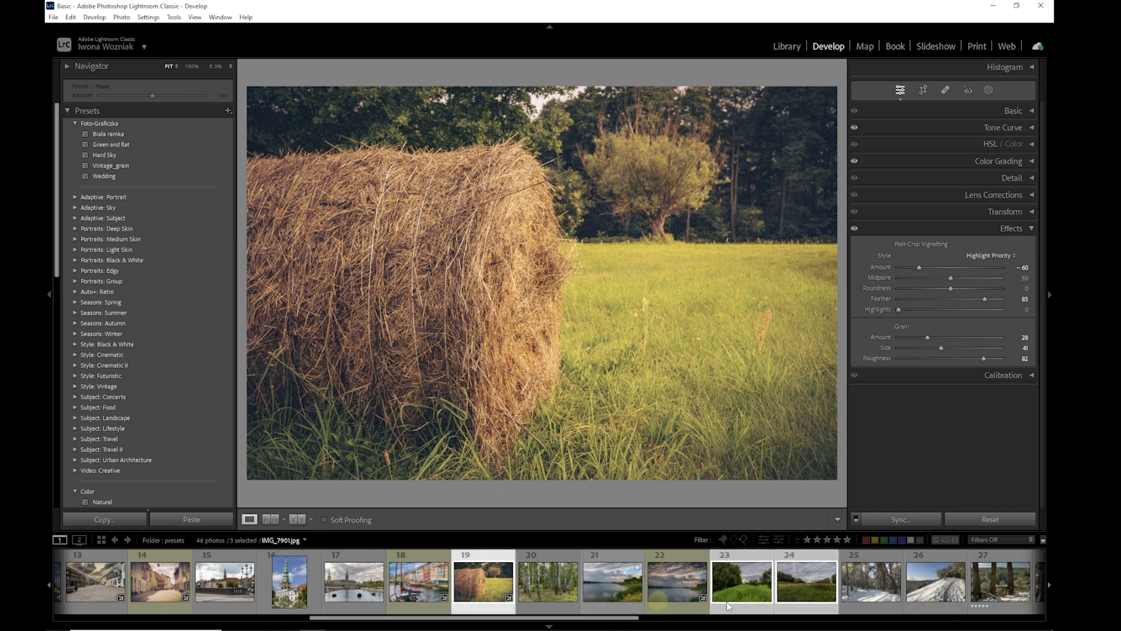
{"action": "left_click", "coordinate": [124, 165]}
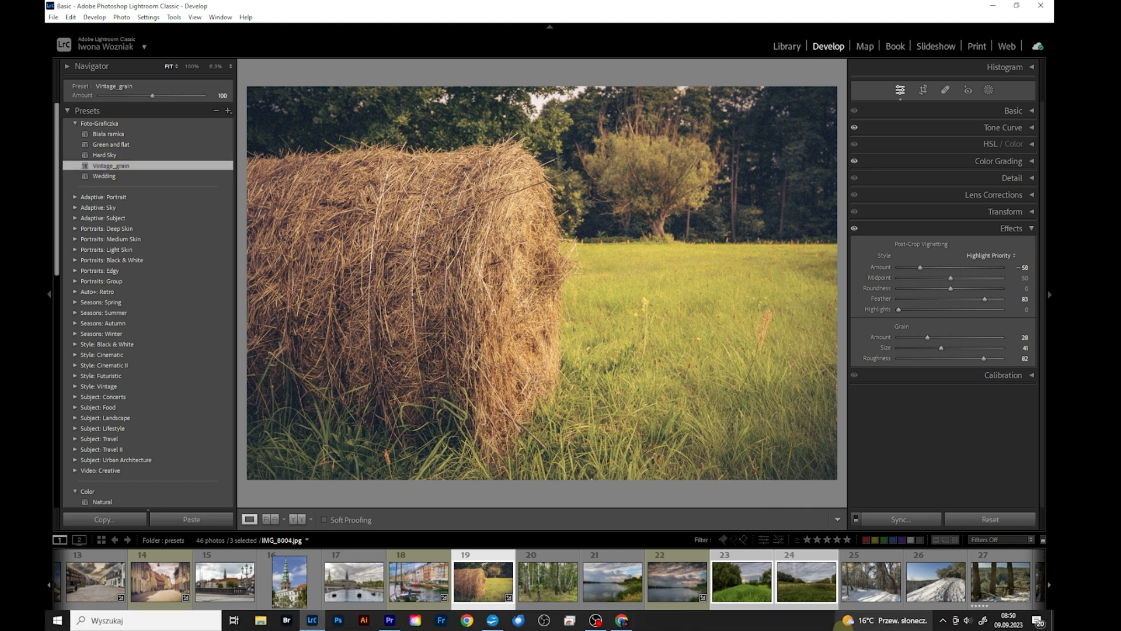
- Apply the Vintage_grain preset separately to the grassy path photo IMG_7980.jpg and the meadow photo IMG_8004.jpg
{"action": "left_click", "coordinate": [754, 559]}
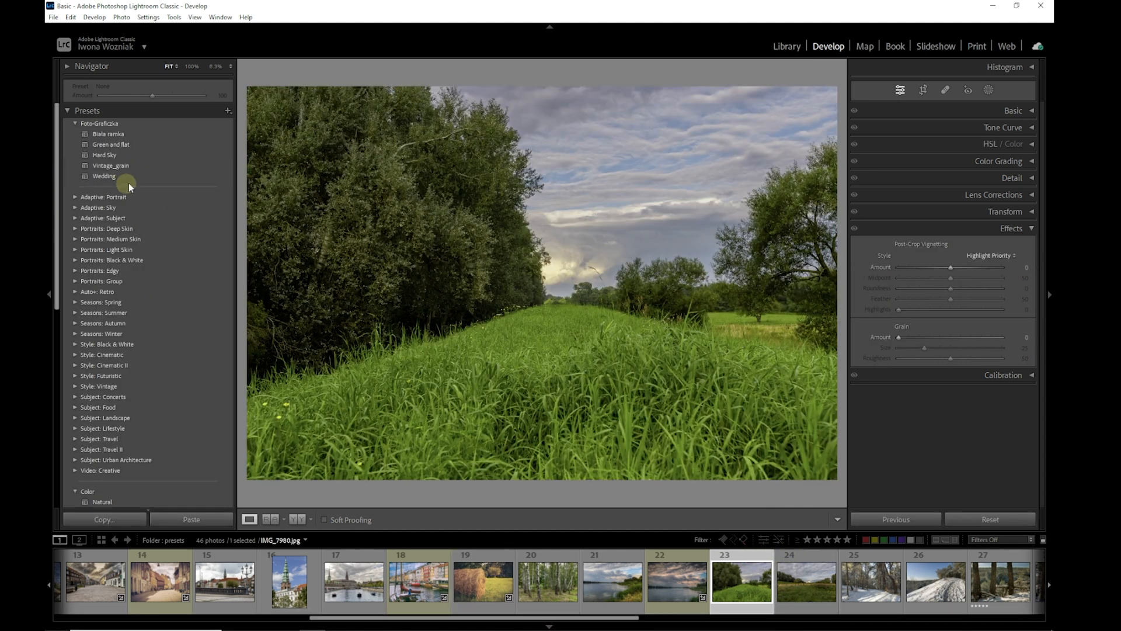
{"action": "left_click", "coordinate": [134, 167]}
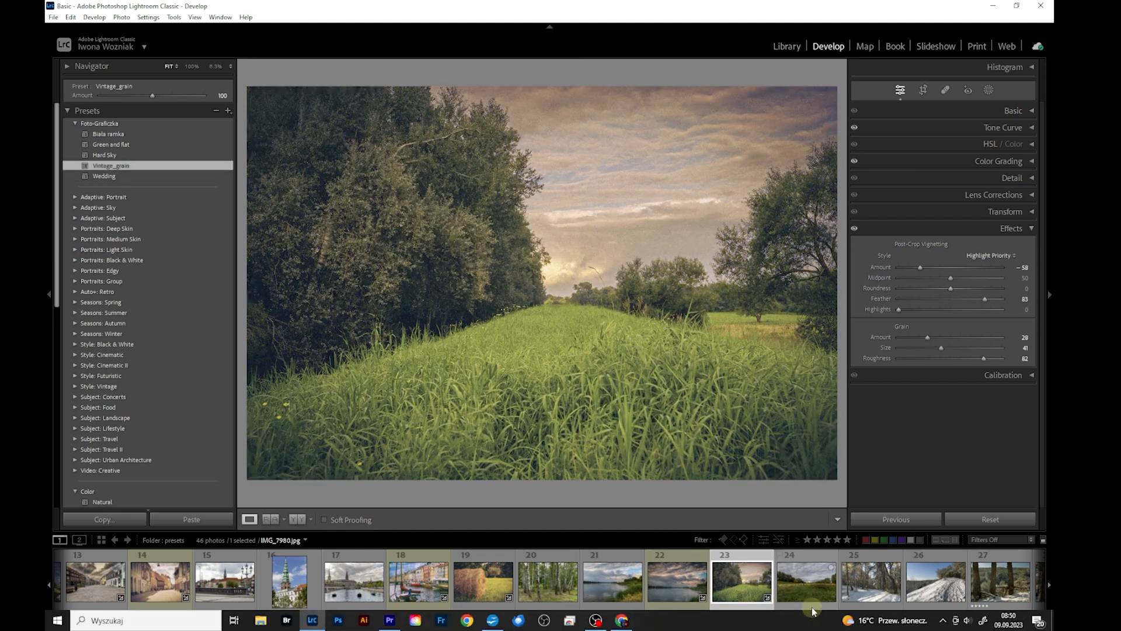
{"action": "left_click", "coordinate": [805, 557]}
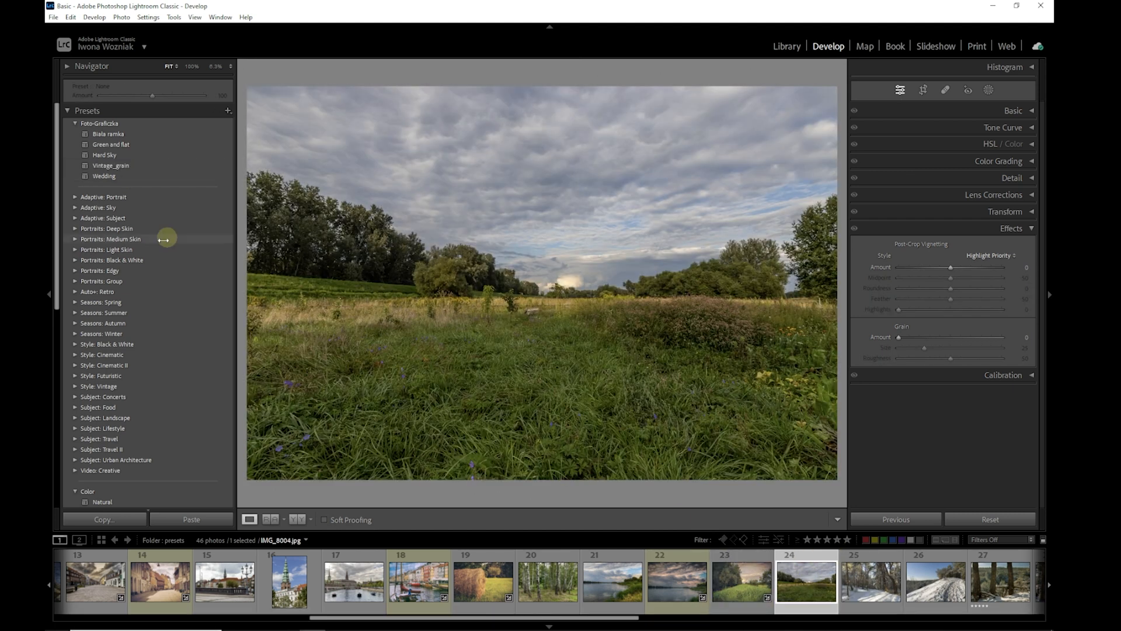
{"action": "left_click", "coordinate": [128, 169]}
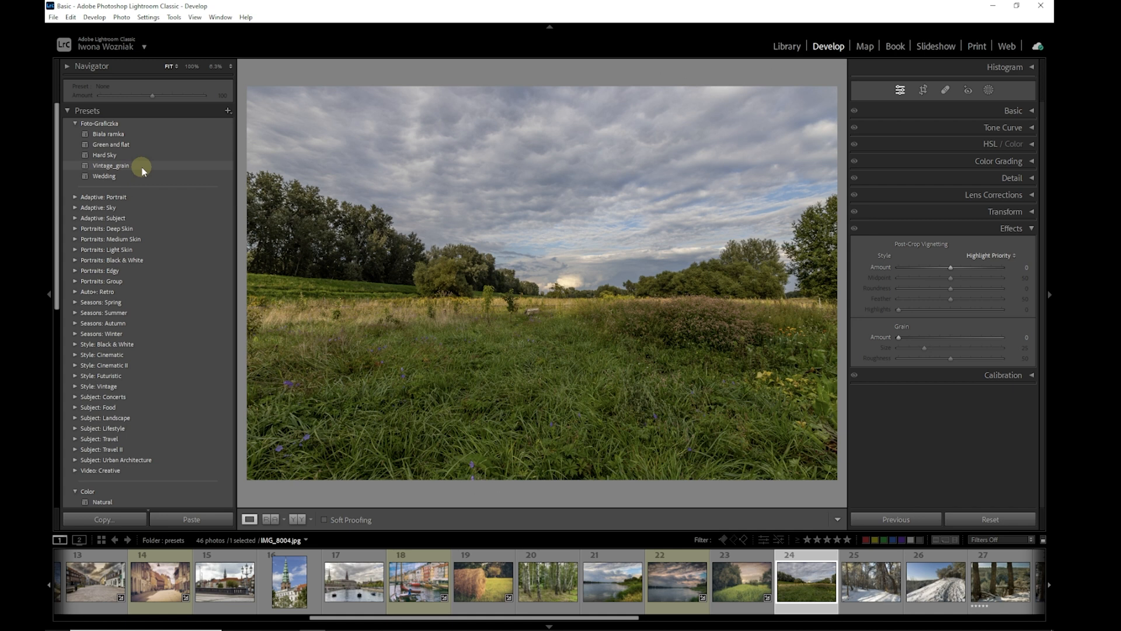
{"action": "left_click", "coordinate": [142, 168]}
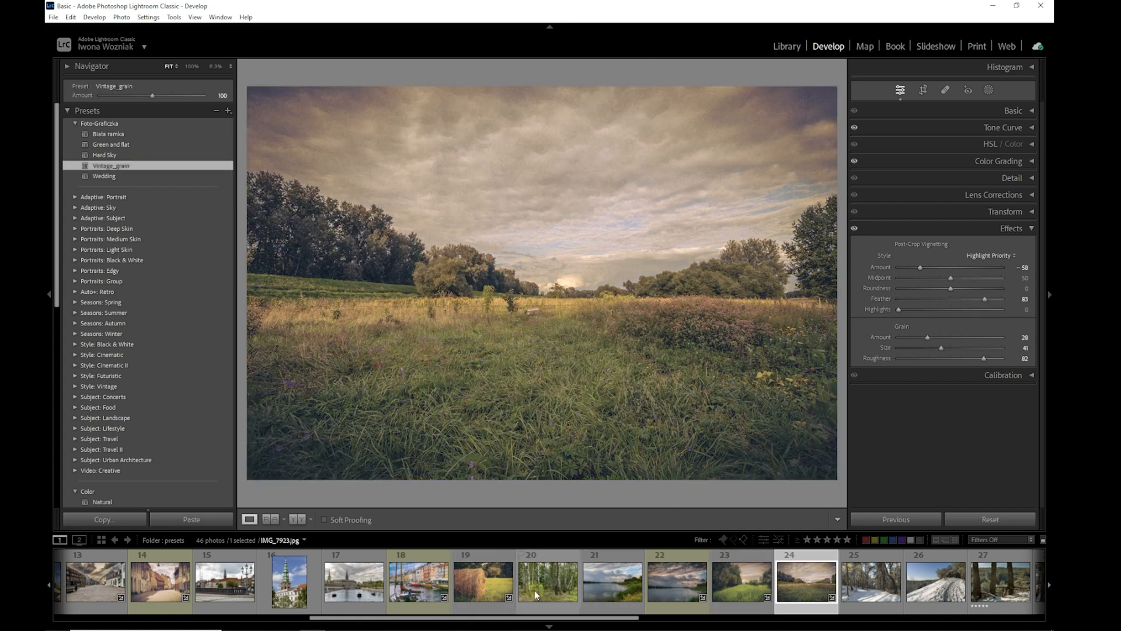
- Review the three Vintage_grain photos and add the Biała ramka preset to the grassy path photo IMG_7980.jpg
{"action": "left_click", "coordinate": [492, 557]}
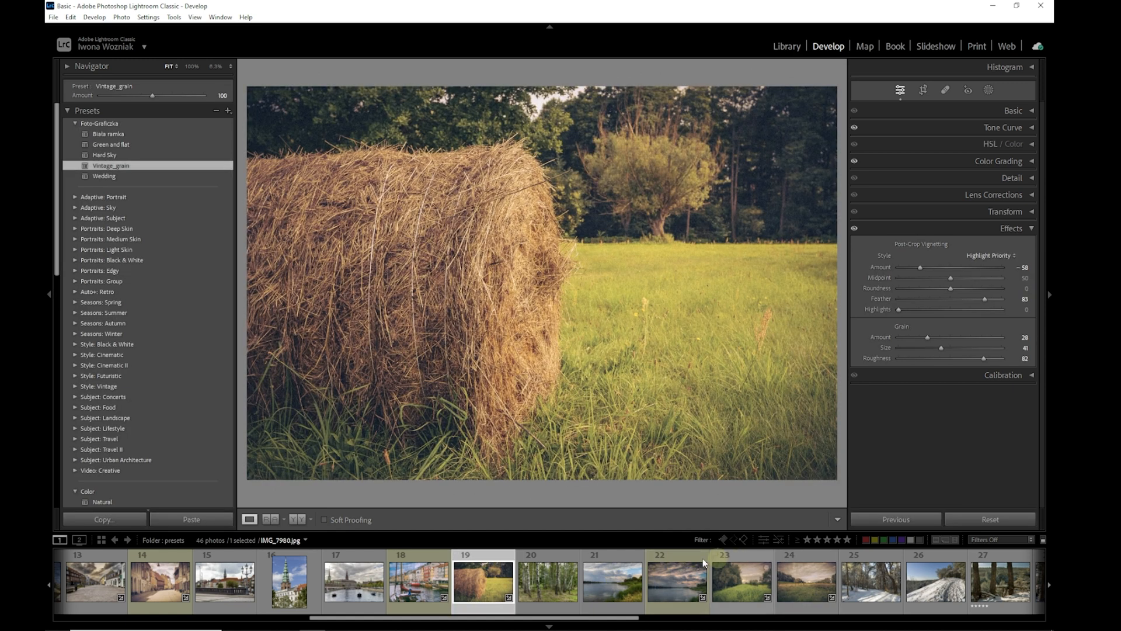
{"action": "left_click", "coordinate": [809, 556]}
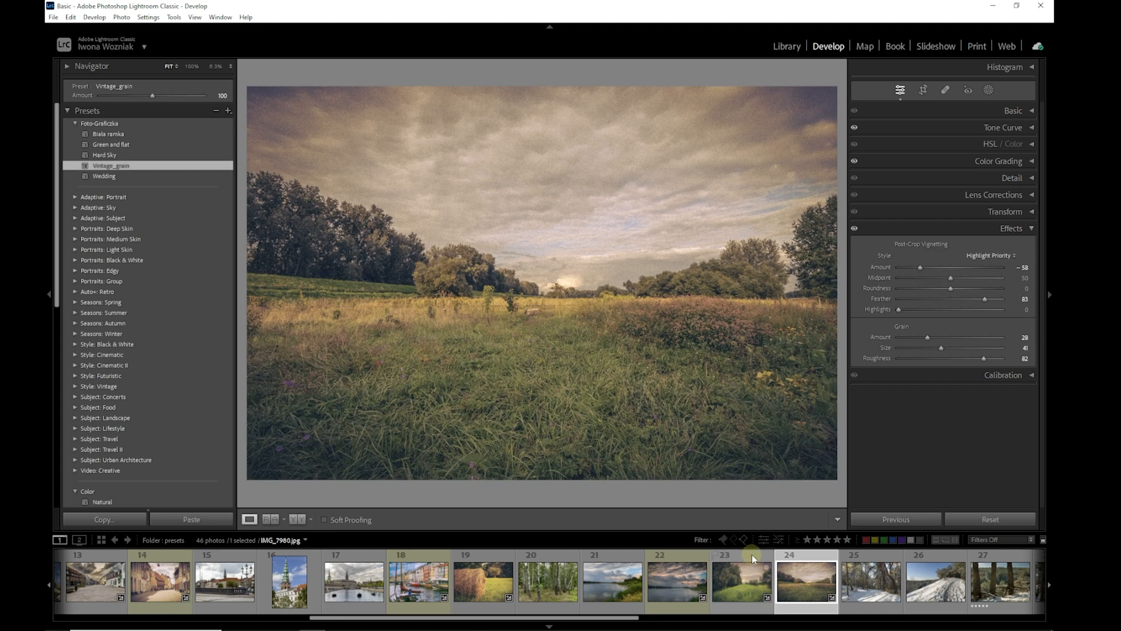
{"action": "left_click", "coordinate": [750, 556]}
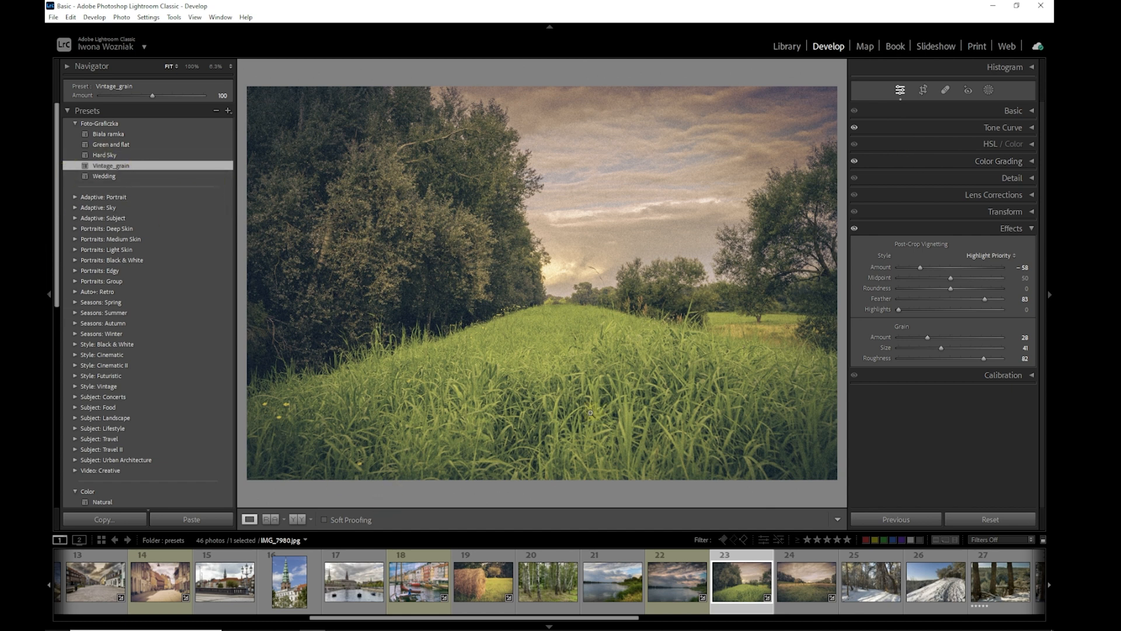
{"action": "left_click", "coordinate": [121, 135]}
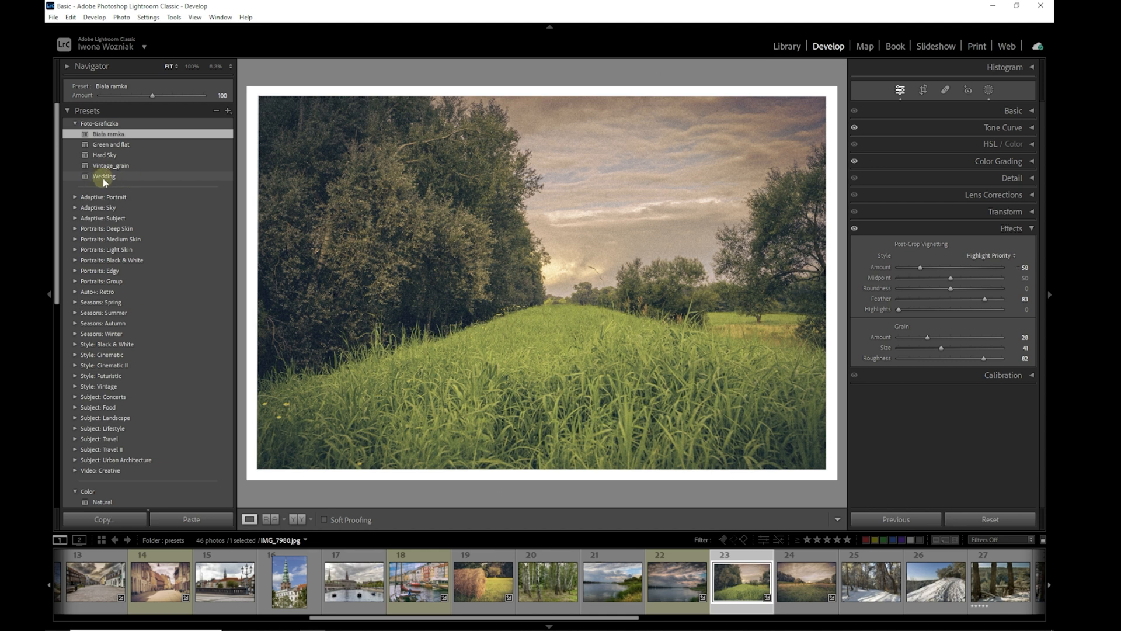
- Apply the Wedding preset to photo 8, the bride holding a bouquet beside the groom
{"action": "left_click_drag", "start_coordinate": [500, 615], "coordinate": [236, 627]}
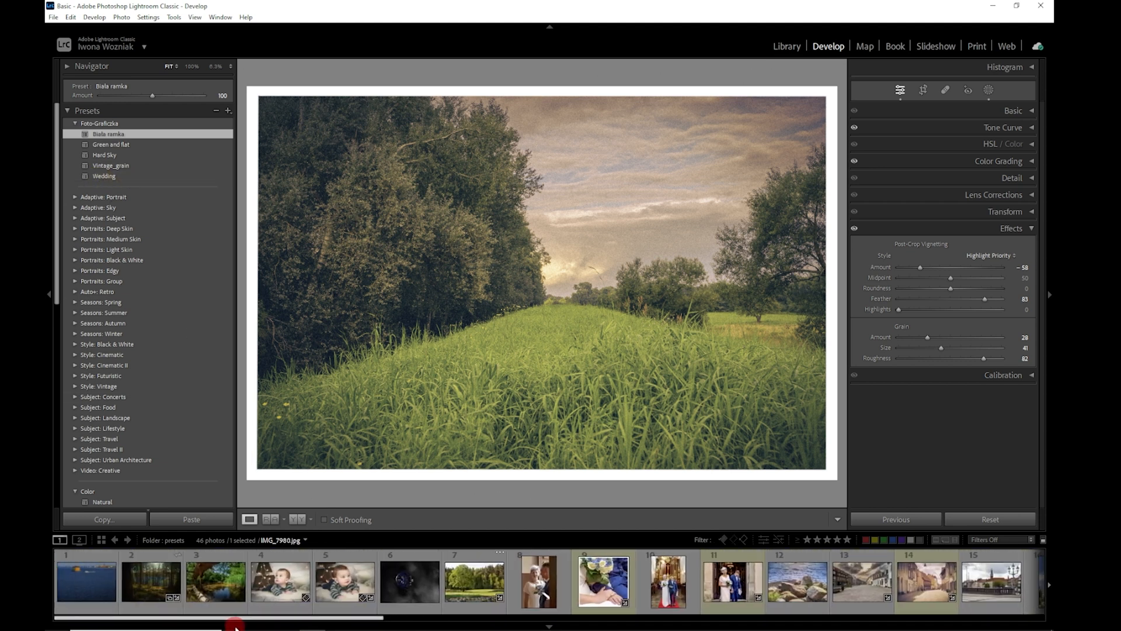
{"action": "left_click", "coordinate": [538, 602]}
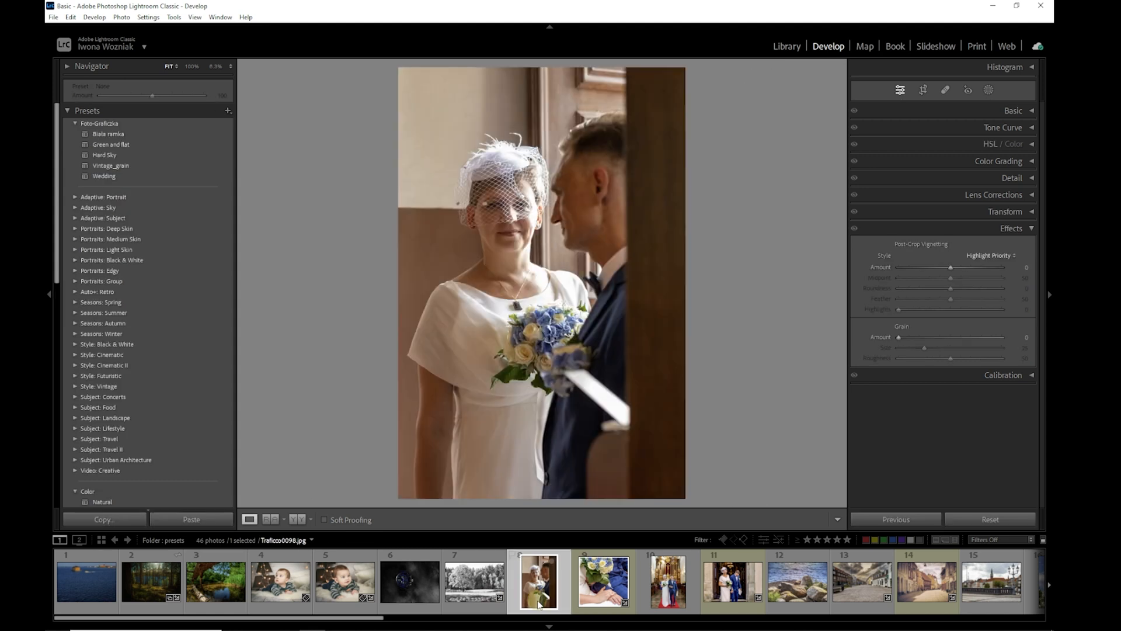
{"action": "left_click", "coordinate": [122, 177]}
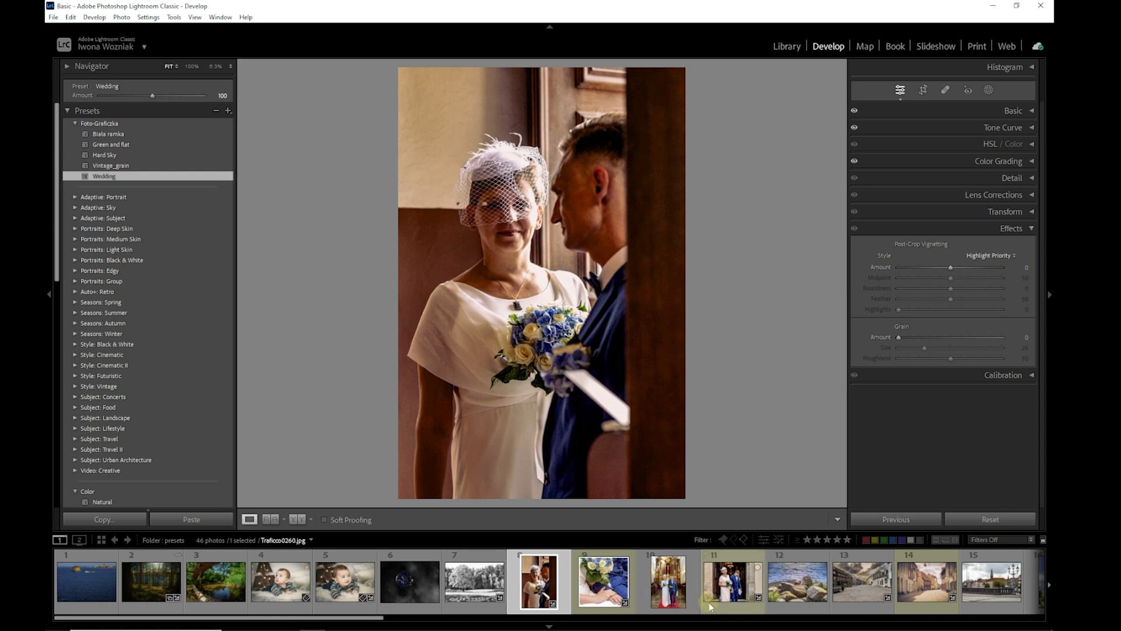
- Apply the Wedding preset to photo 10, the couple before the church altar, and compare it side by side with the original
{"action": "left_click", "coordinate": [668, 582]}
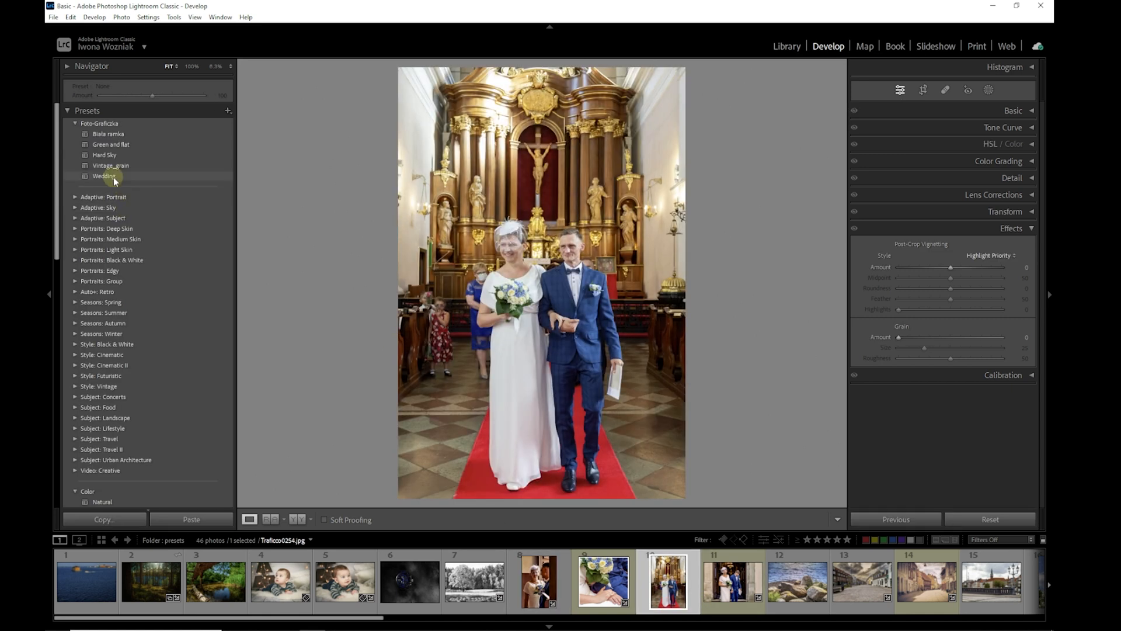
{"action": "left_click", "coordinate": [113, 176]}
{"action": "key", "text": "y"}
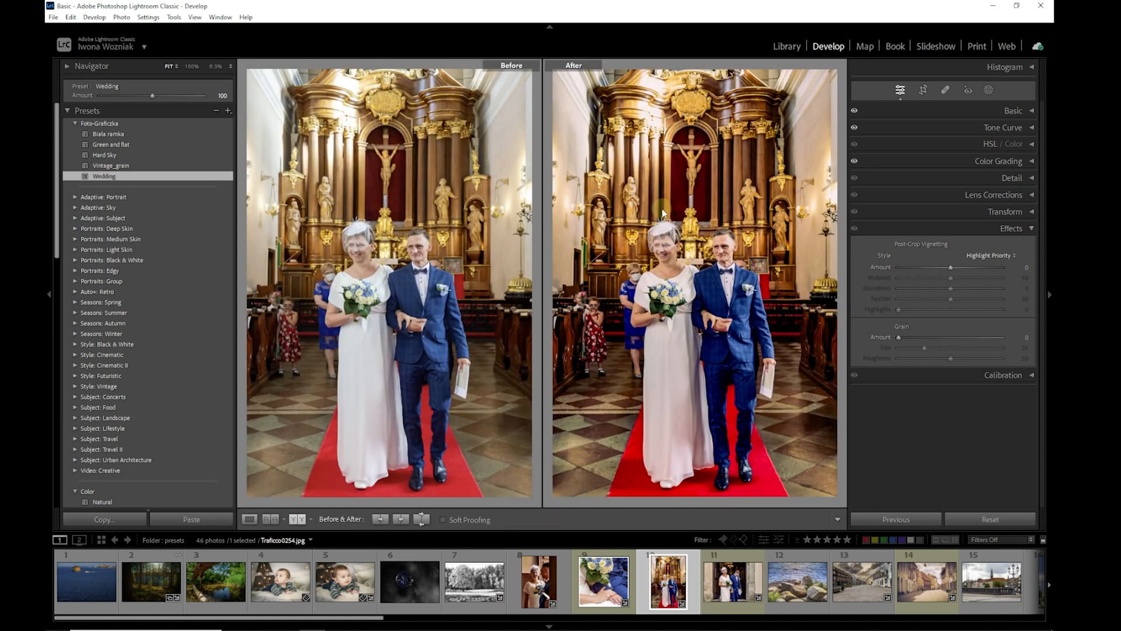
{"action": "key", "text": "y"}
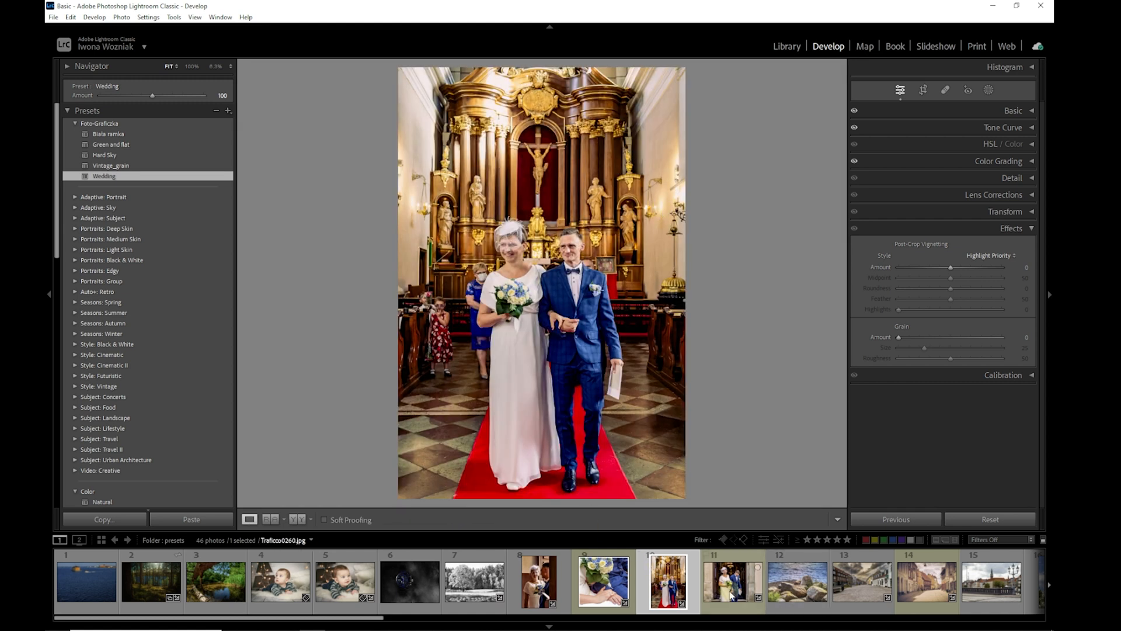
- Compare photo 11, the couple in the church doorway with the Wedding preset, side by side with its original
{"action": "left_click", "coordinate": [733, 581]}
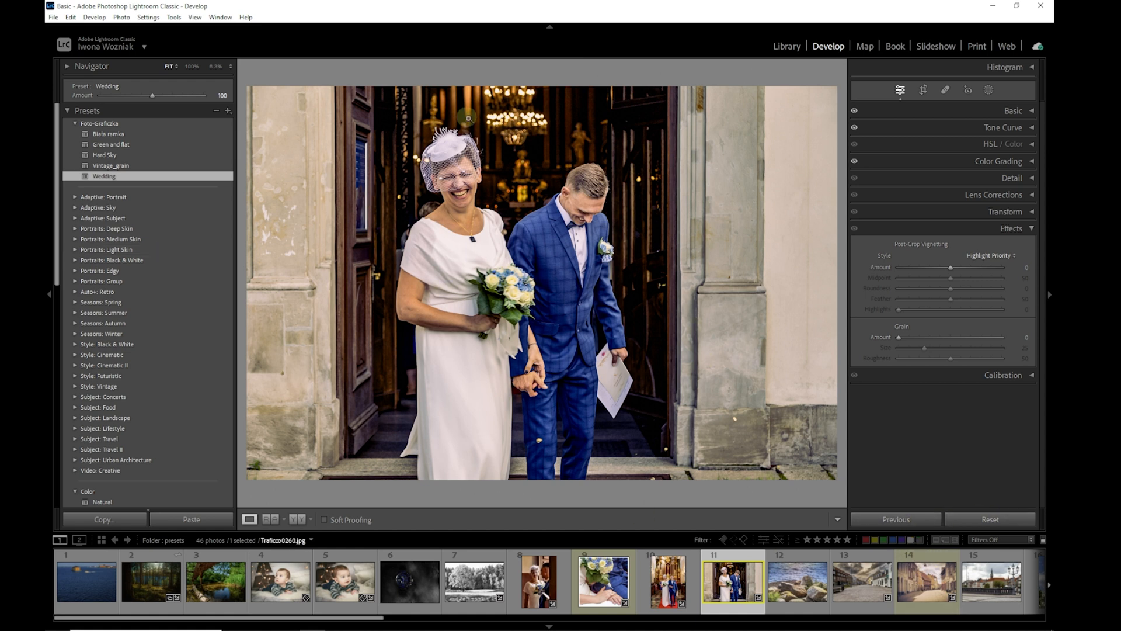
{"action": "key", "text": "y"}
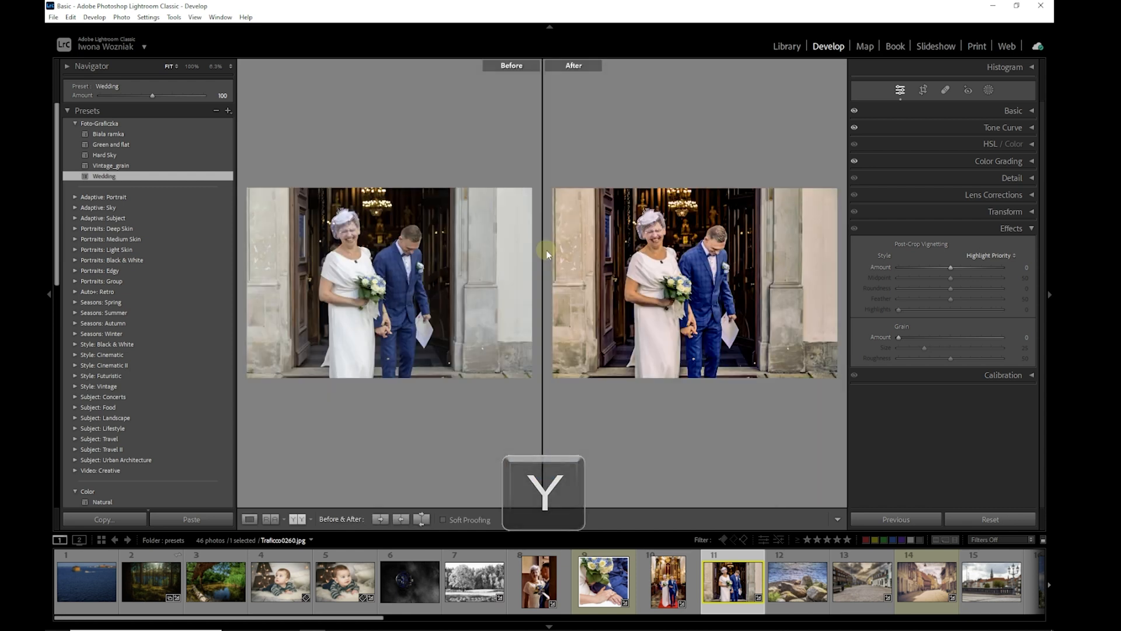
{"action": "key", "text": "y"}
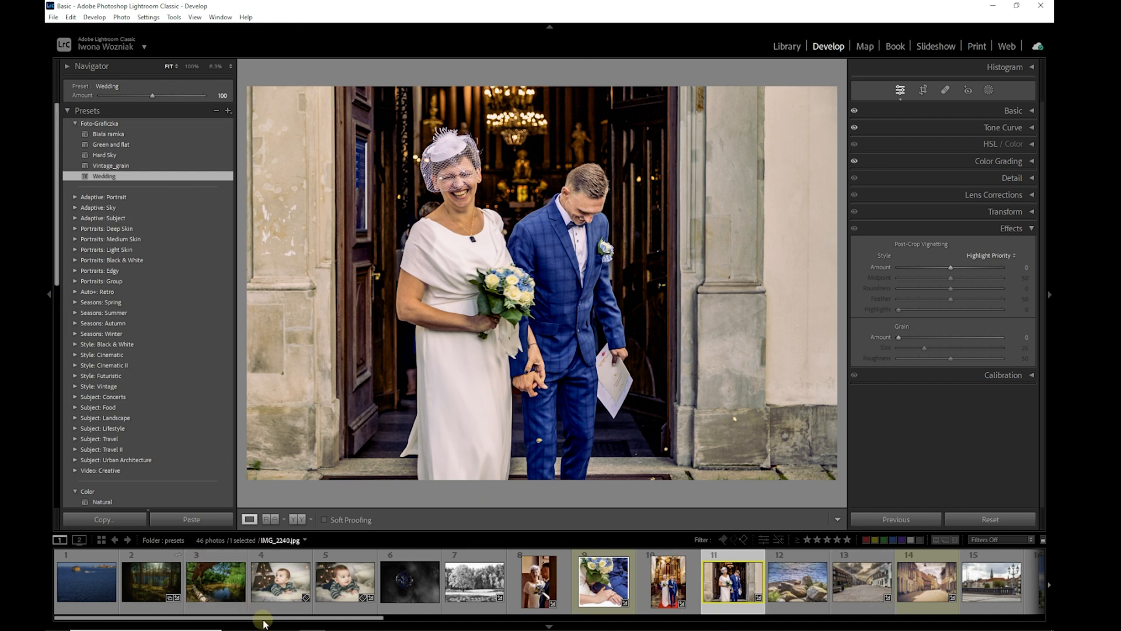
- Apply the Hard Sky preset to the canal photo IMG_6341.jpg with the boats and compare it side by side with the original
{"action": "left_click_drag", "start_coordinate": [264, 618], "coordinate": [501, 618]}
{"action": "left_click", "coordinate": [416, 597]}
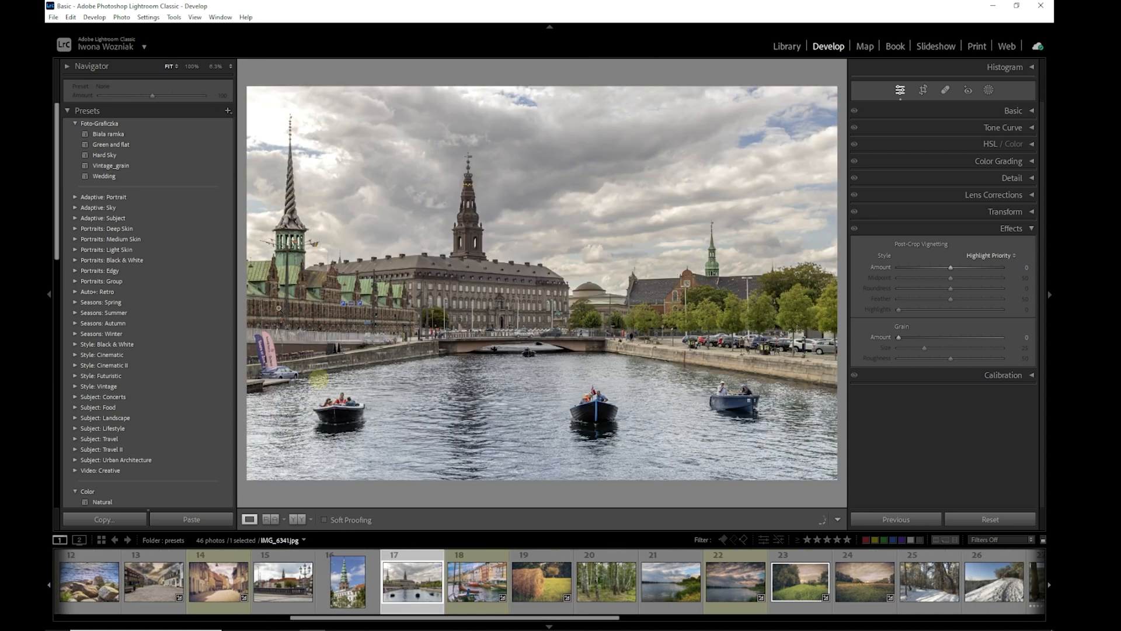
{"action": "left_click", "coordinate": [109, 157]}
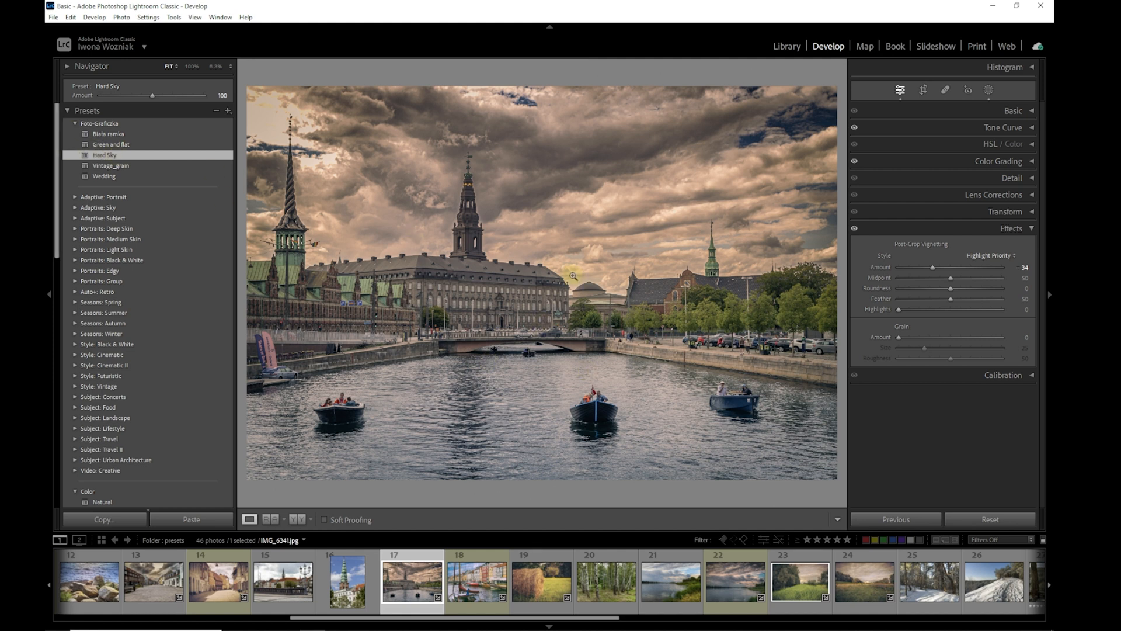
{"action": "key", "text": "y"}
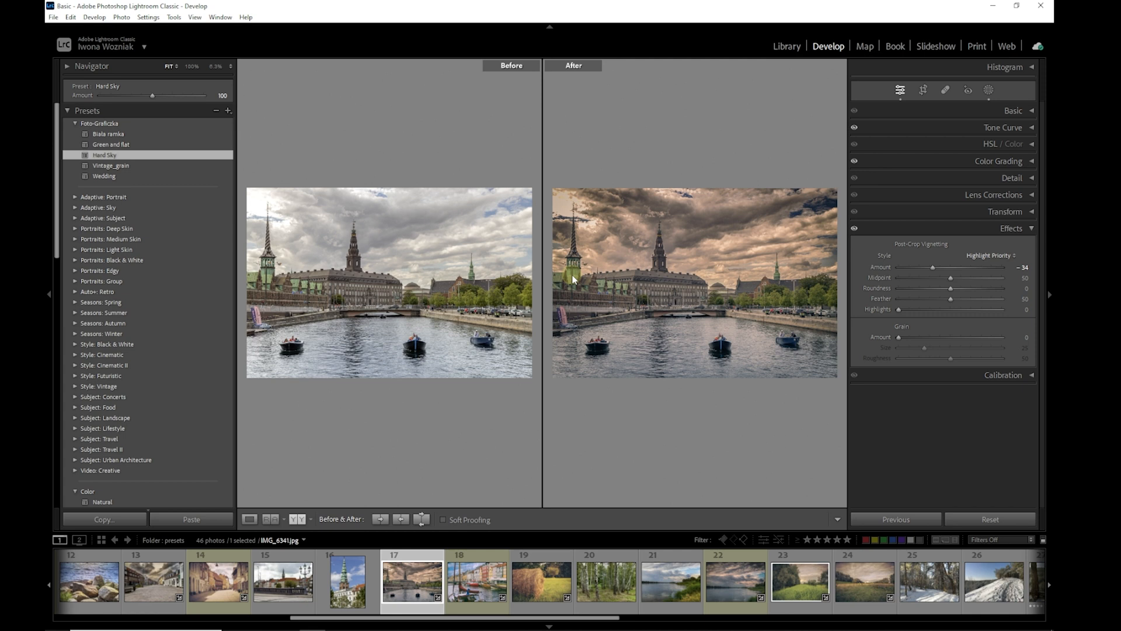
{"action": "key", "text": "y"}
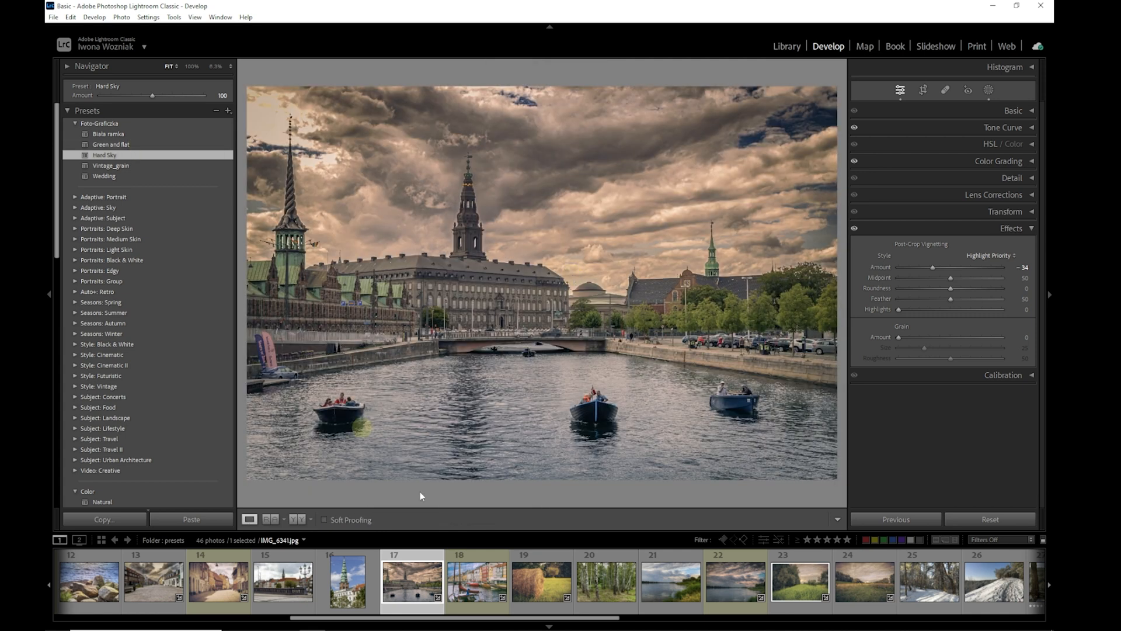
- Apply the Green and flat preset to the colorful harbor photo IMG_6357.jpg and compare it with the original
{"action": "left_click", "coordinate": [488, 591]}
{"action": "left_click", "coordinate": [184, 144]}
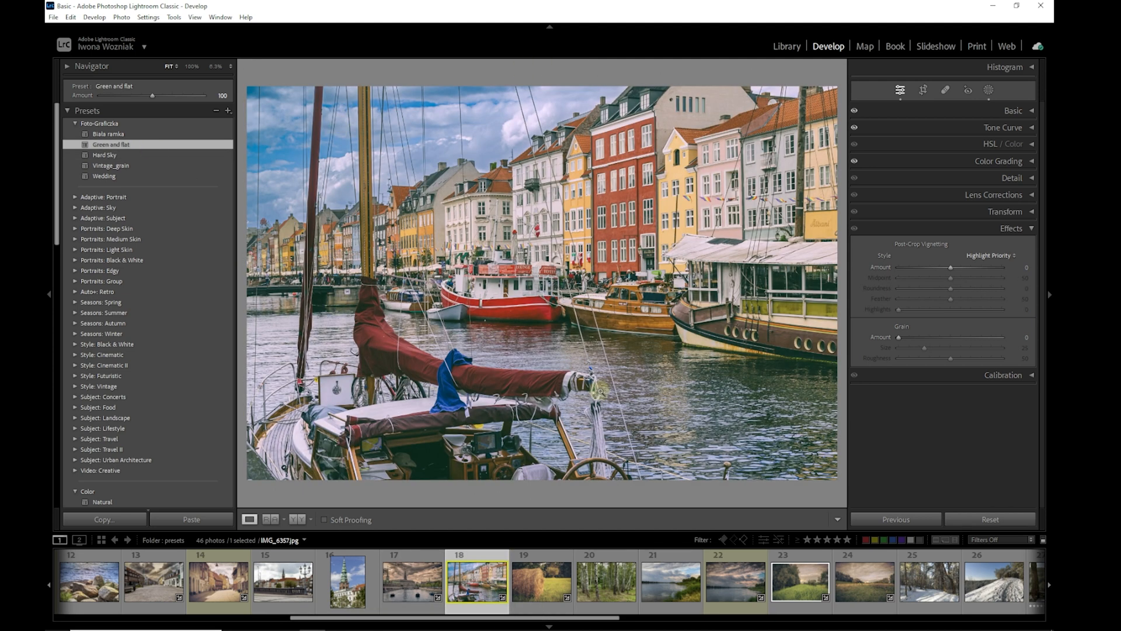
{"action": "key", "text": "y"}
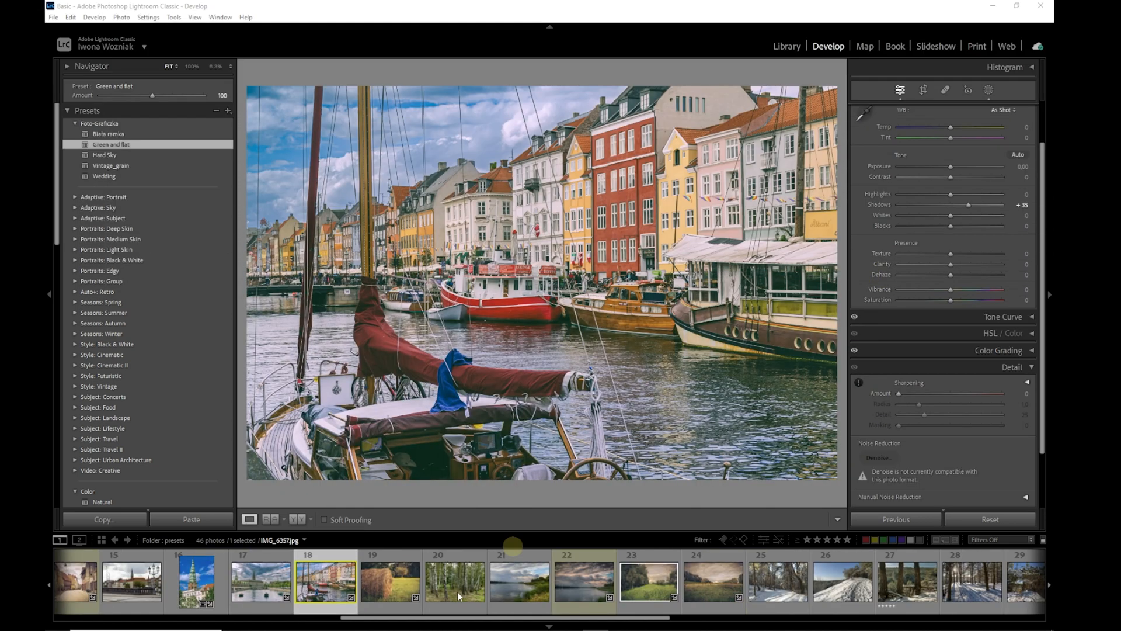
- Open the river photo IMG_0156-Enhanced-SR.dng and crop it more tightly, keeping the original aspect ratio and trimming the lower edge
{"action": "left_click_drag", "start_coordinate": [450, 620], "coordinate": [824, 618]}
{"action": "left_click", "coordinate": [955, 606]}
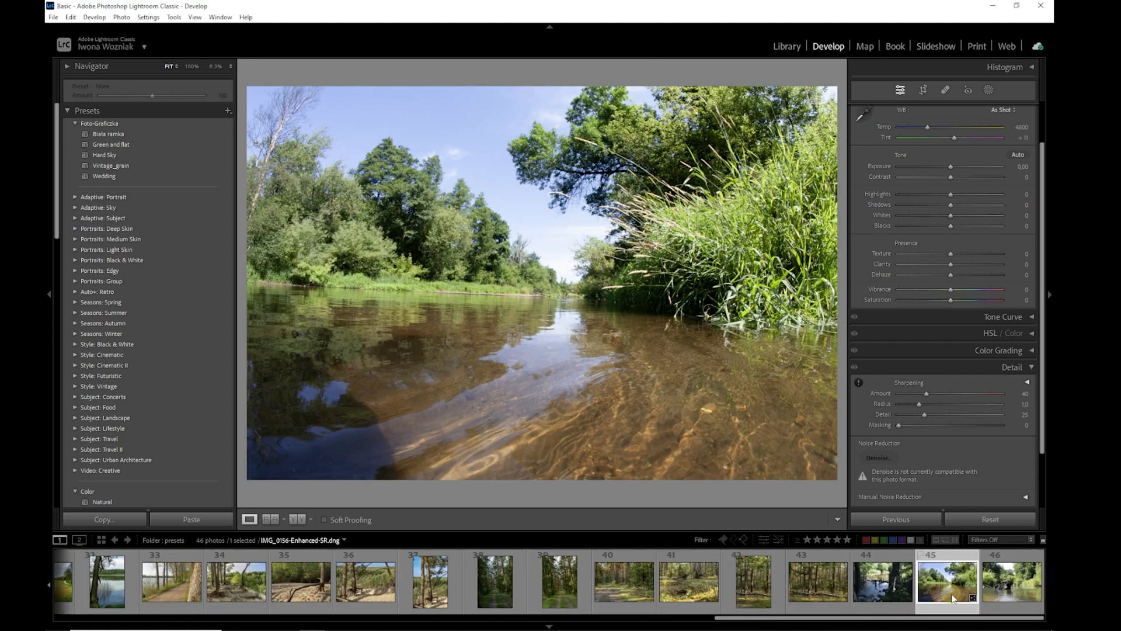
{"action": "left_click", "coordinate": [923, 91]}
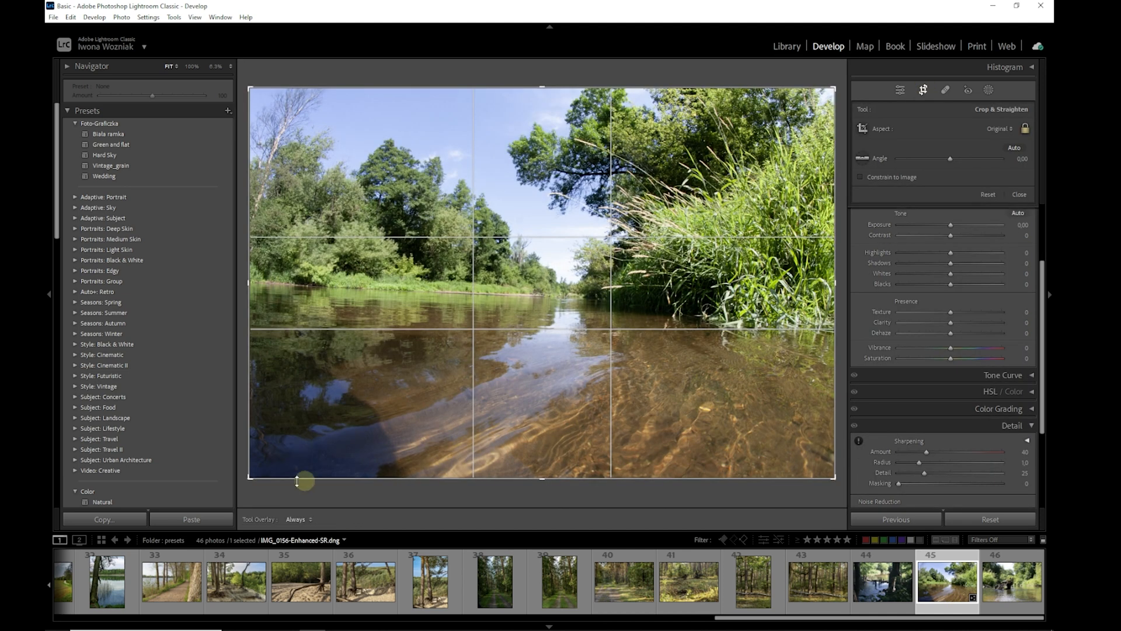
{"action": "left_click_drag", "start_coordinate": [255, 482], "coordinate": [315, 438]}
{"action": "left_click_drag", "start_coordinate": [796, 365], "coordinate": [795, 333]}
{"action": "double_click", "coordinate": [566, 368]}
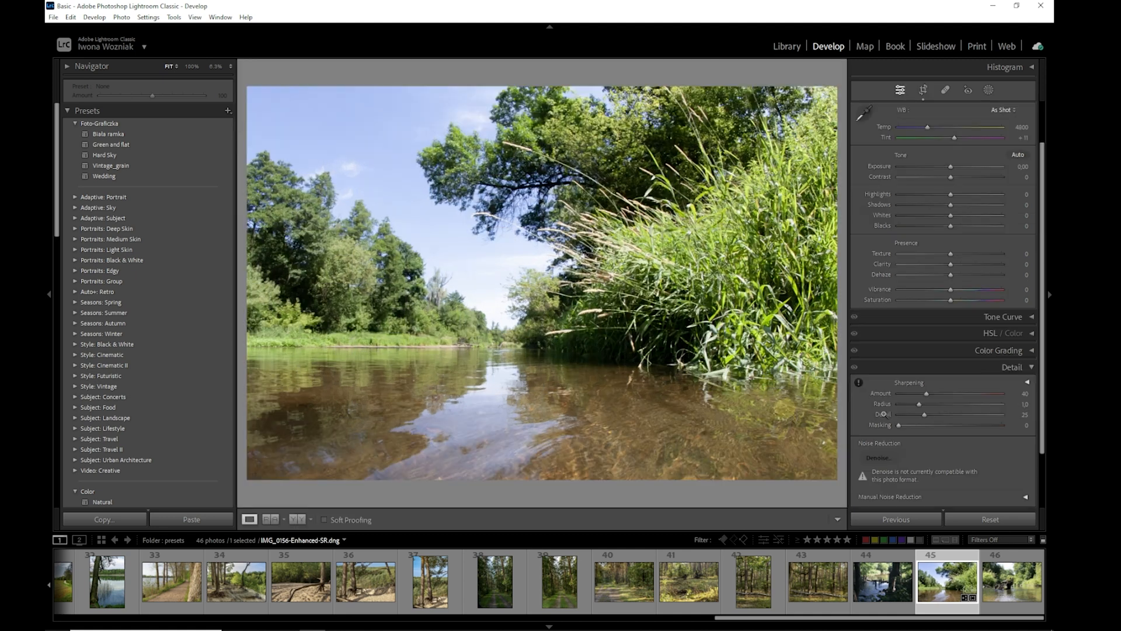
- Adjust the river photo's tone automatically with the temperature at 5249, and turn on lens correction in the Profile settings
{"action": "left_click", "coordinate": [1022, 156]}
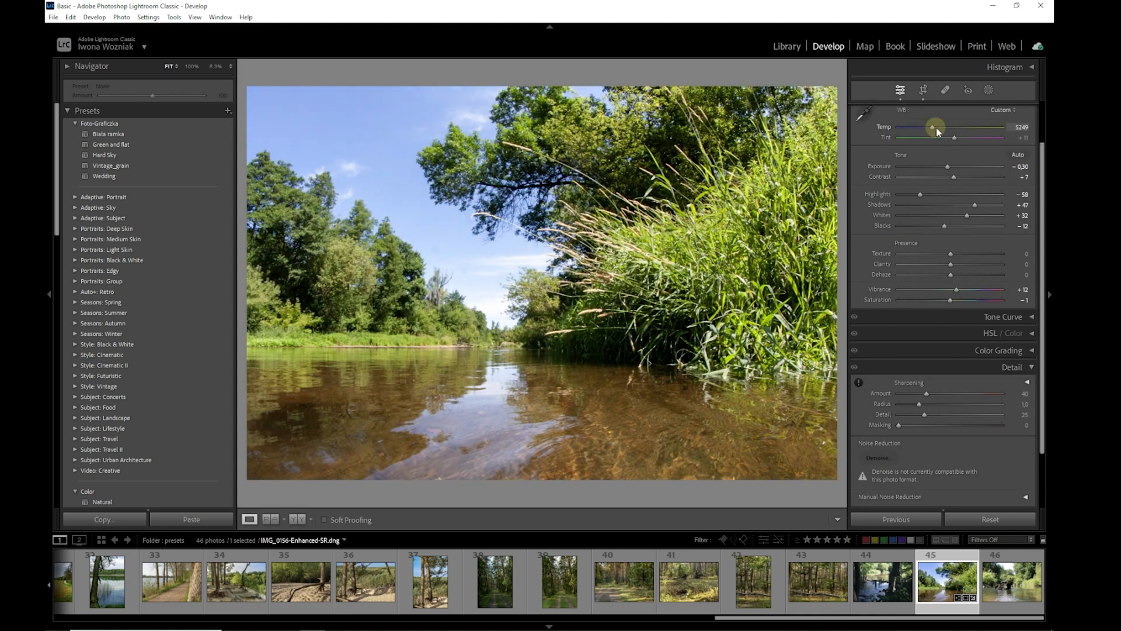
{"action": "left_click", "coordinate": [1035, 364]}
{"action": "left_click", "coordinate": [1023, 435]}
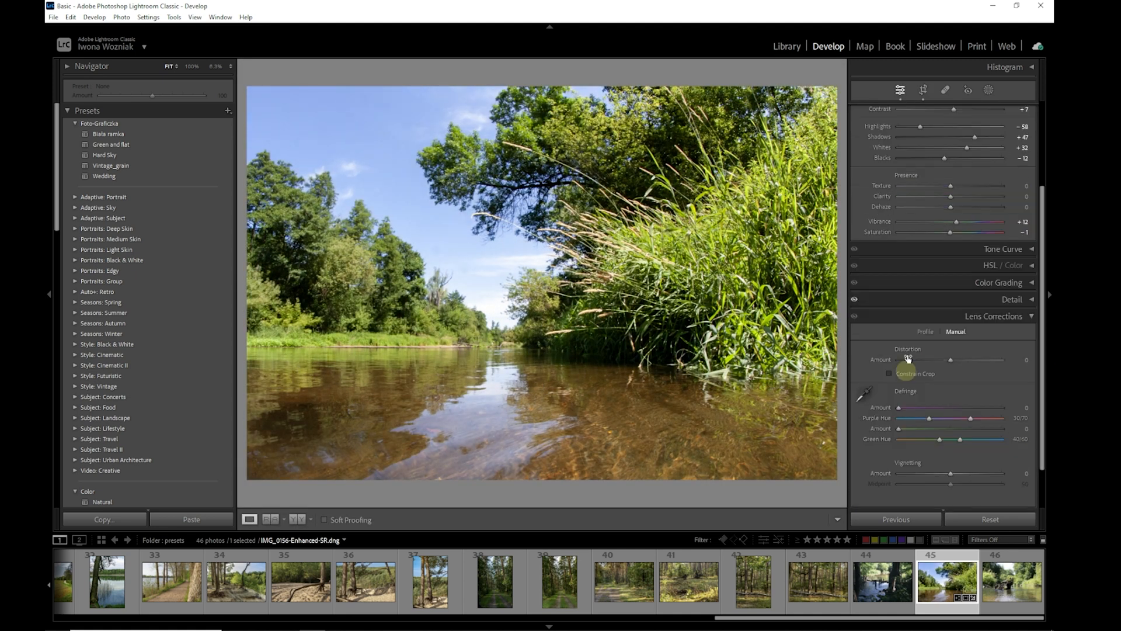
{"action": "left_click", "coordinate": [924, 332]}
{"action": "left_click", "coordinate": [872, 354]}
{"action": "left_click", "coordinate": [1022, 318]}
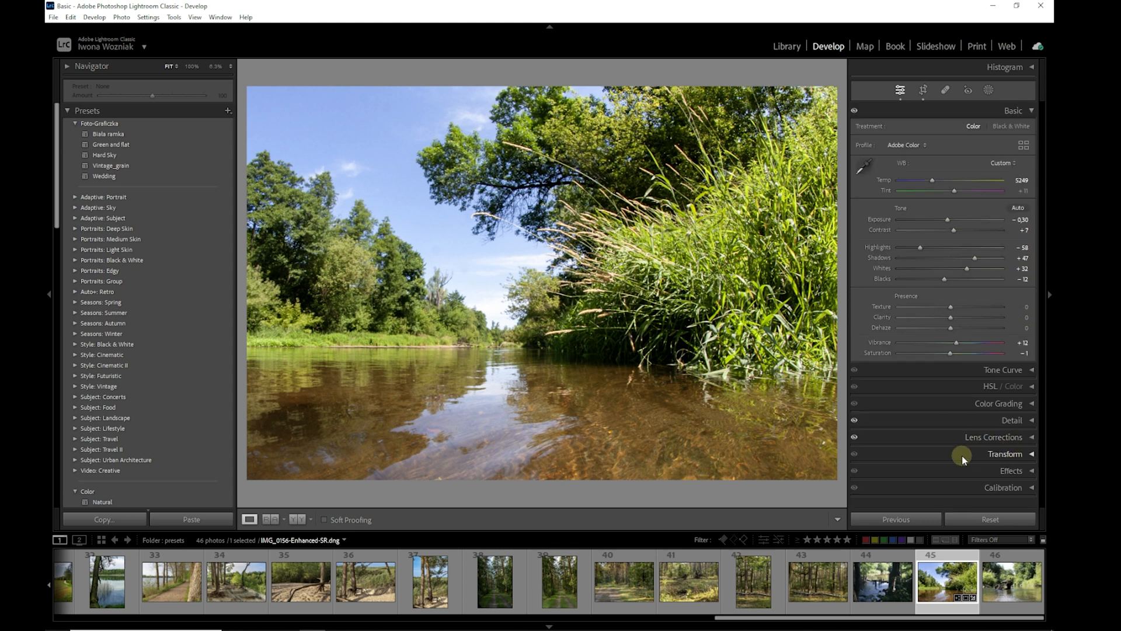
- Set the shadows tint to -18 in the river photo's Calibration settings
{"action": "left_click", "coordinate": [1033, 488]}
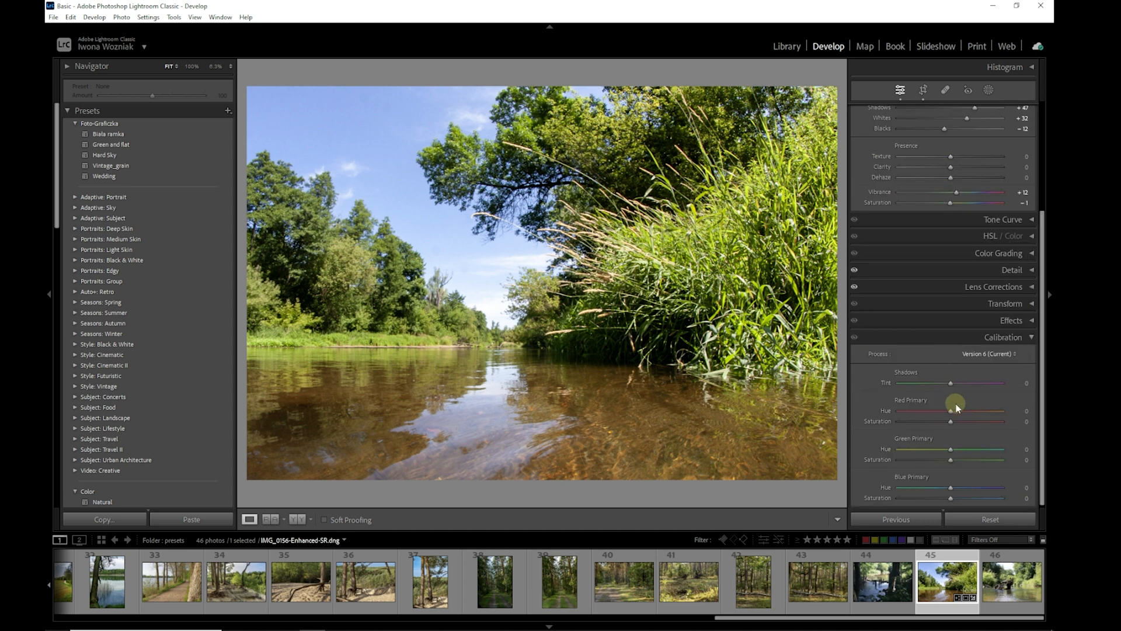
{"action": "left_click_drag", "start_coordinate": [951, 384], "coordinate": [942, 384]}
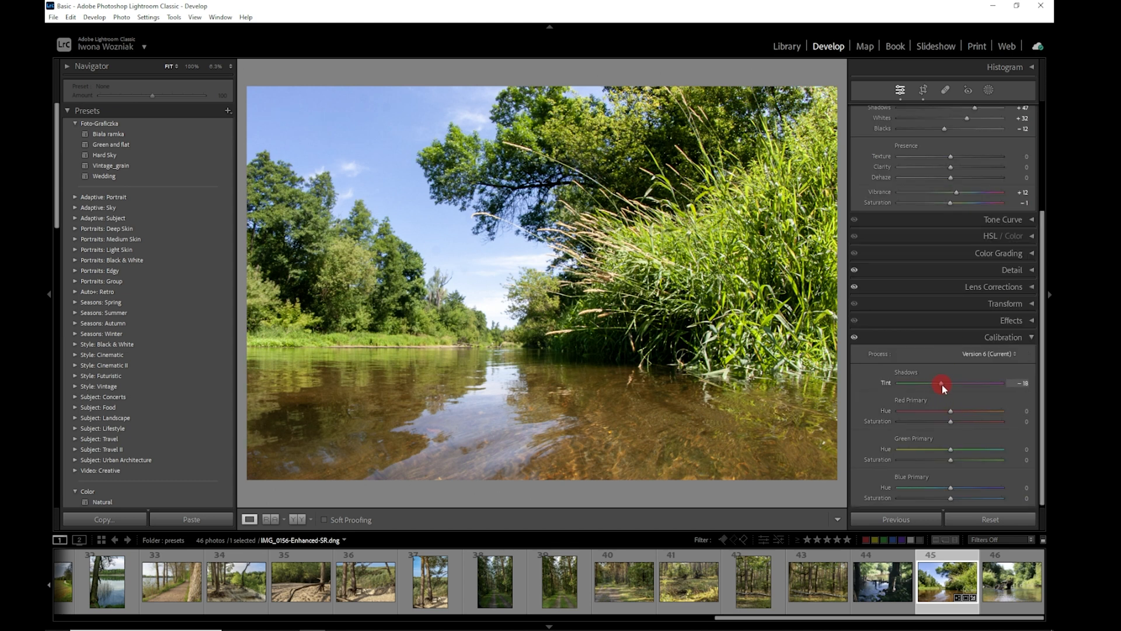
{"action": "left_click", "coordinate": [1032, 338]}
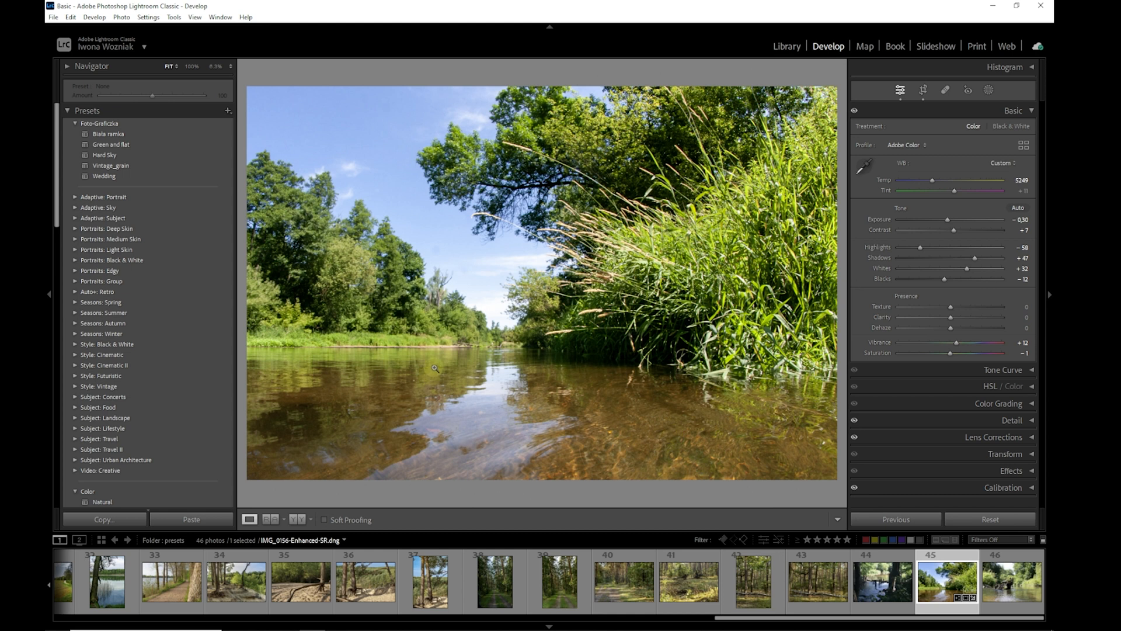
- Create a sky mask on the river photo and set its temperature to -36, saturation to 31 and highlights to -34
{"action": "left_click", "coordinate": [968, 89]}
{"action": "left_click", "coordinate": [992, 90]}
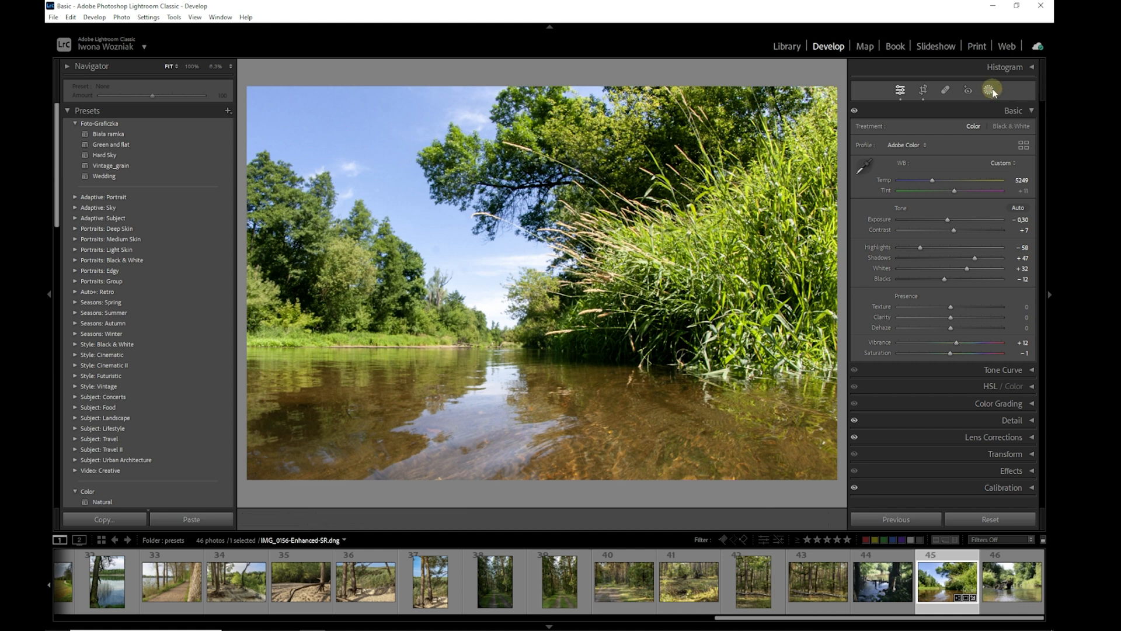
{"action": "left_click", "coordinate": [941, 134]}
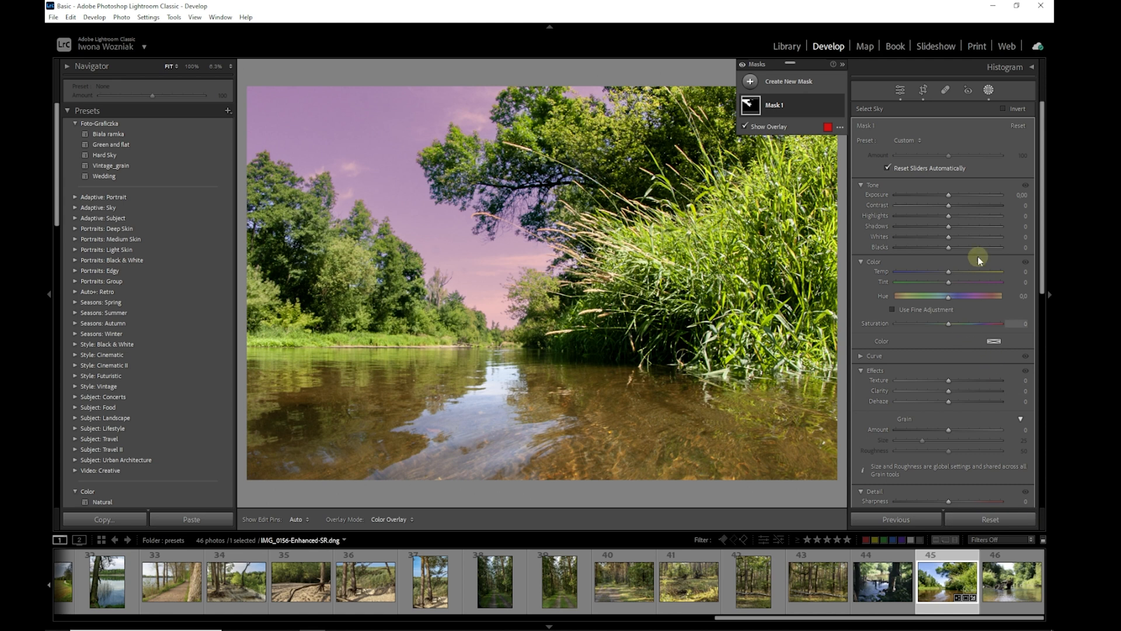
{"action": "left_click_drag", "start_coordinate": [949, 272], "coordinate": [930, 277]}
{"action": "left_click_drag", "start_coordinate": [948, 323], "coordinate": [965, 327]}
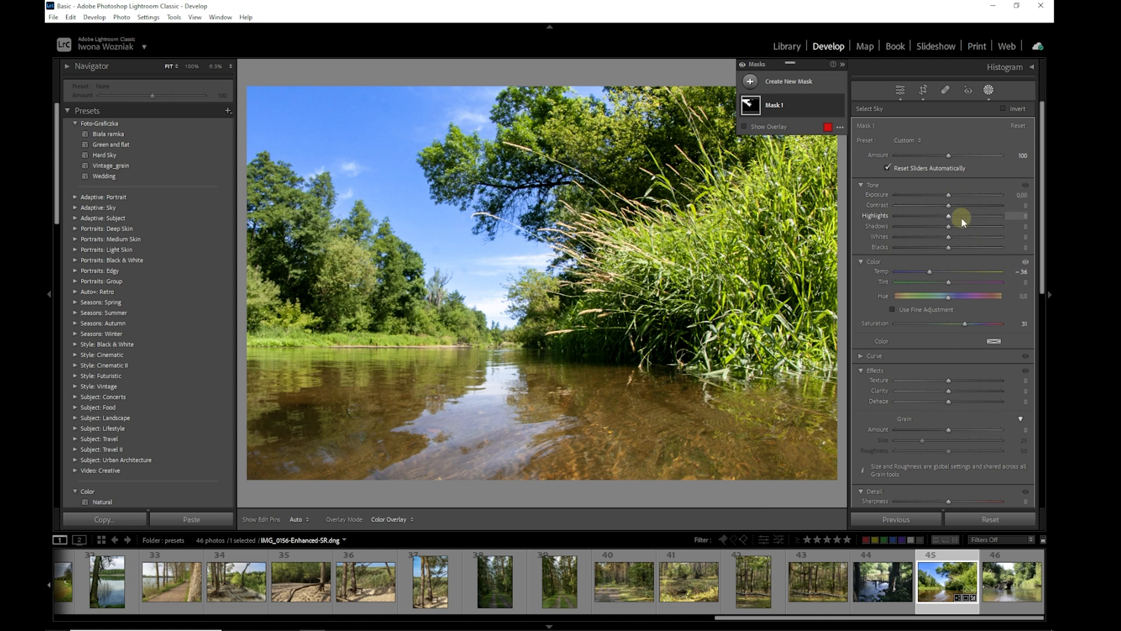
{"action": "left_click_drag", "start_coordinate": [953, 217], "coordinate": [931, 222]}
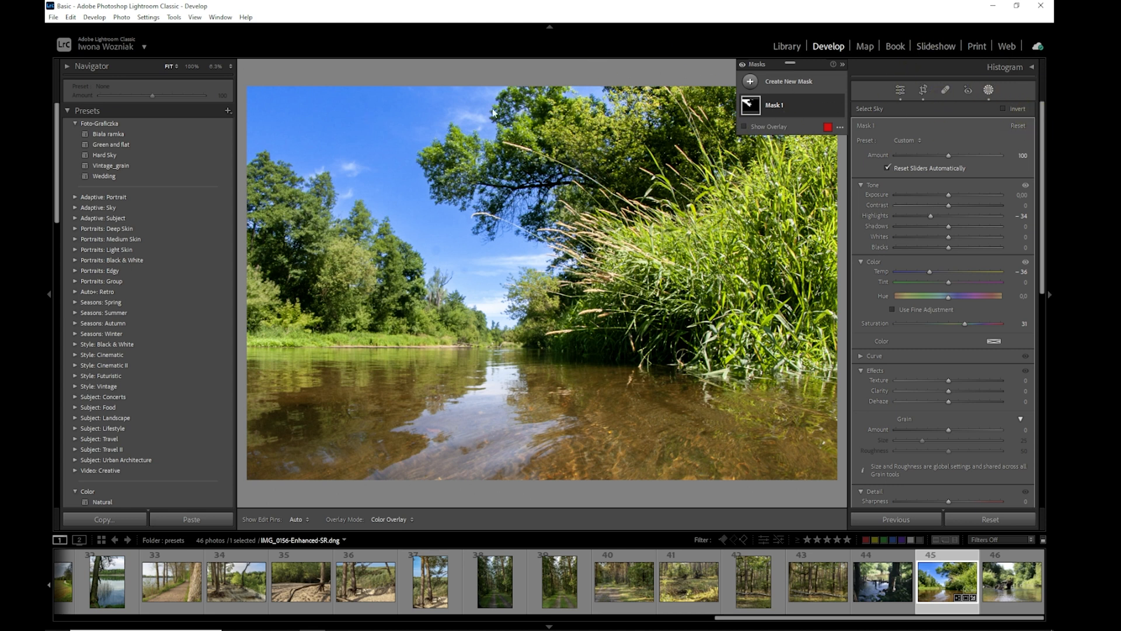
{"action": "left_click", "coordinate": [900, 91]}
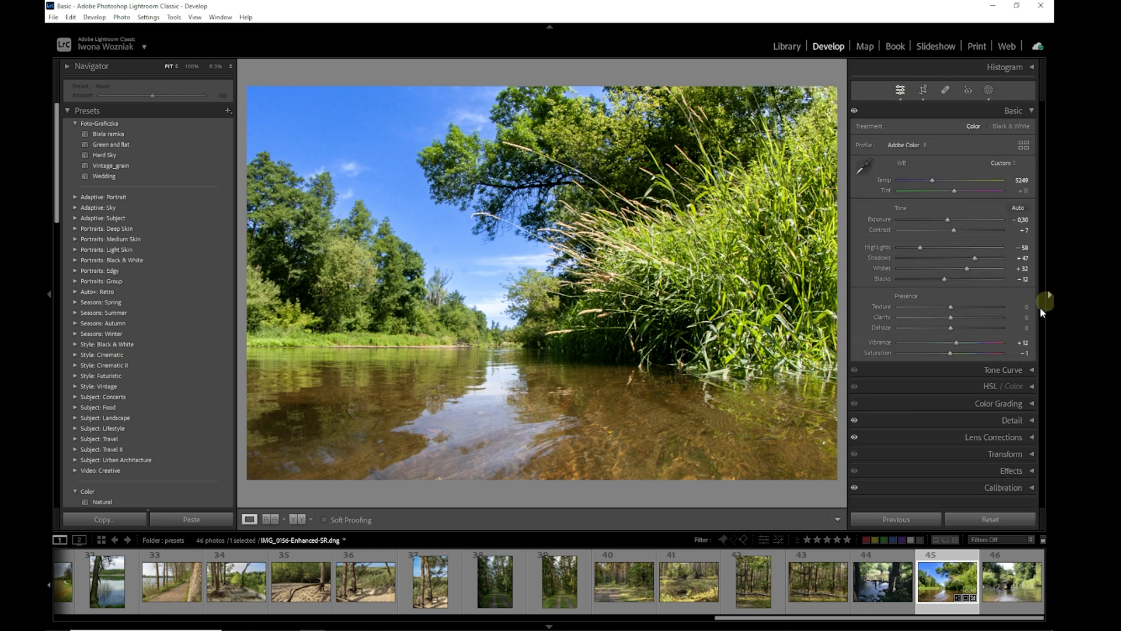
- Color-grade the river photo with blue shadows at hue 233 and saturation 75, plus yellow-orange highlights and midtones
{"action": "left_click", "coordinate": [1031, 110]}
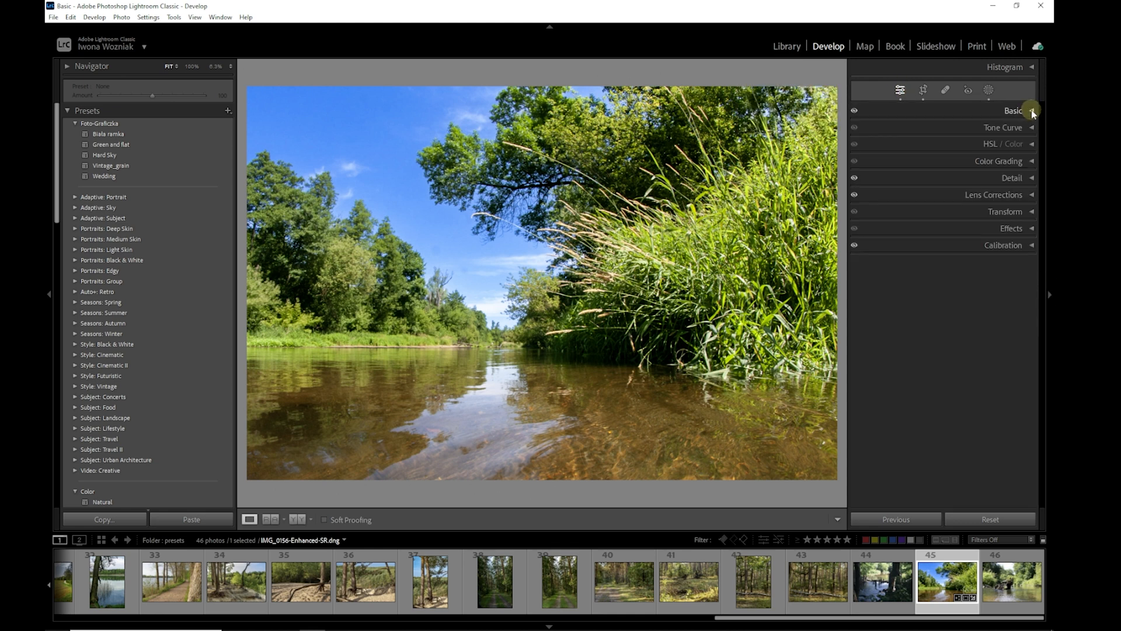
{"action": "left_click", "coordinate": [1031, 110]}
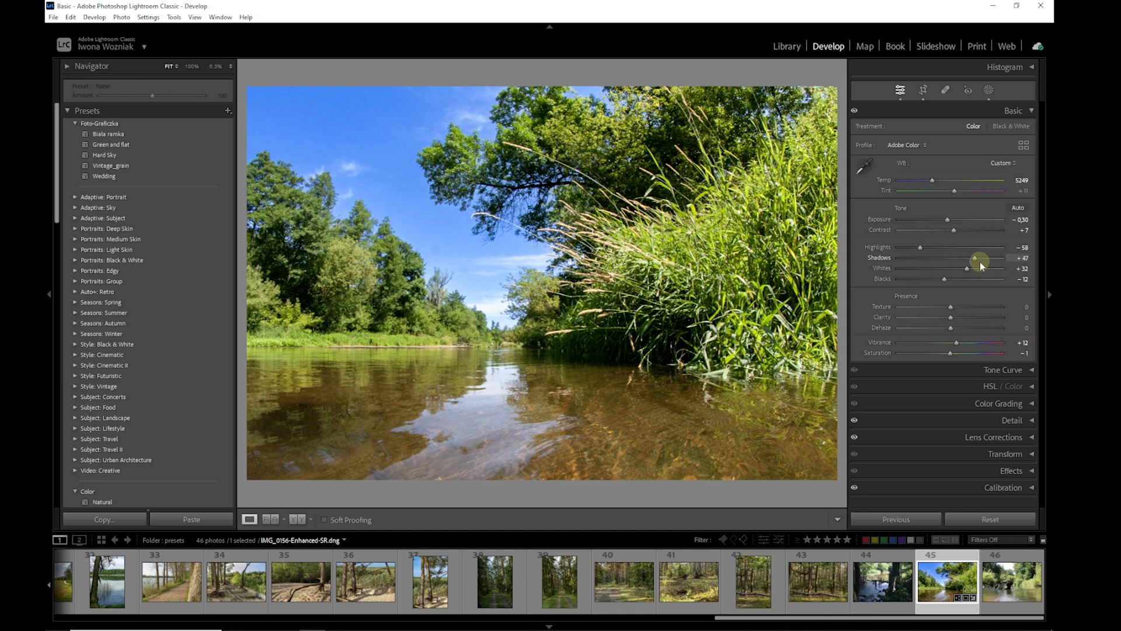
{"action": "left_click", "coordinate": [1031, 111]}
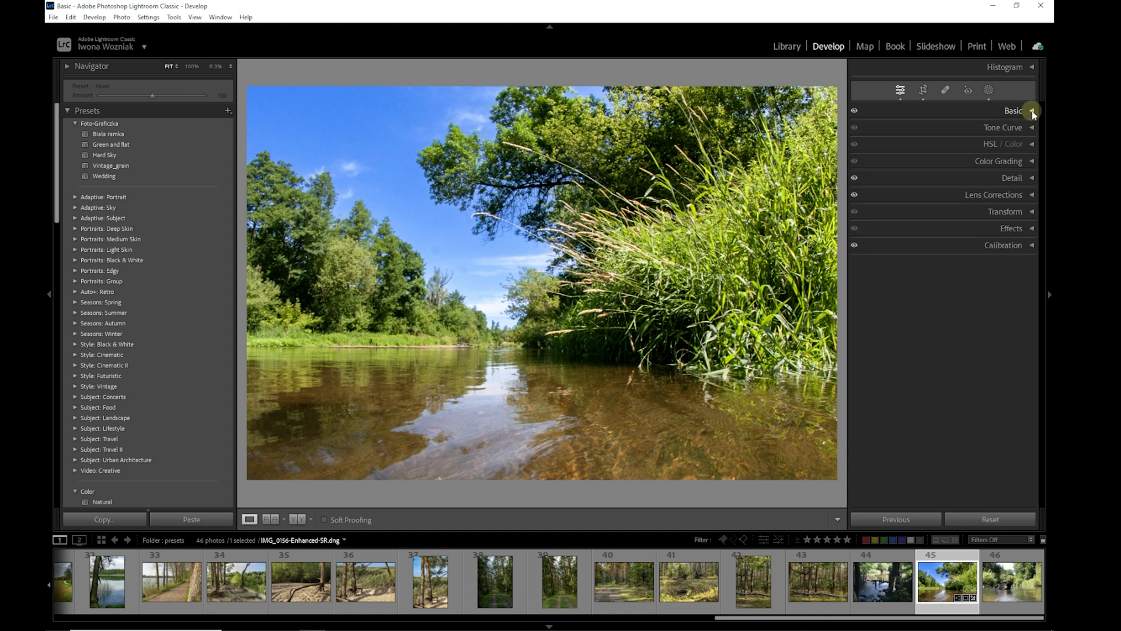
{"action": "left_click", "coordinate": [1032, 162]}
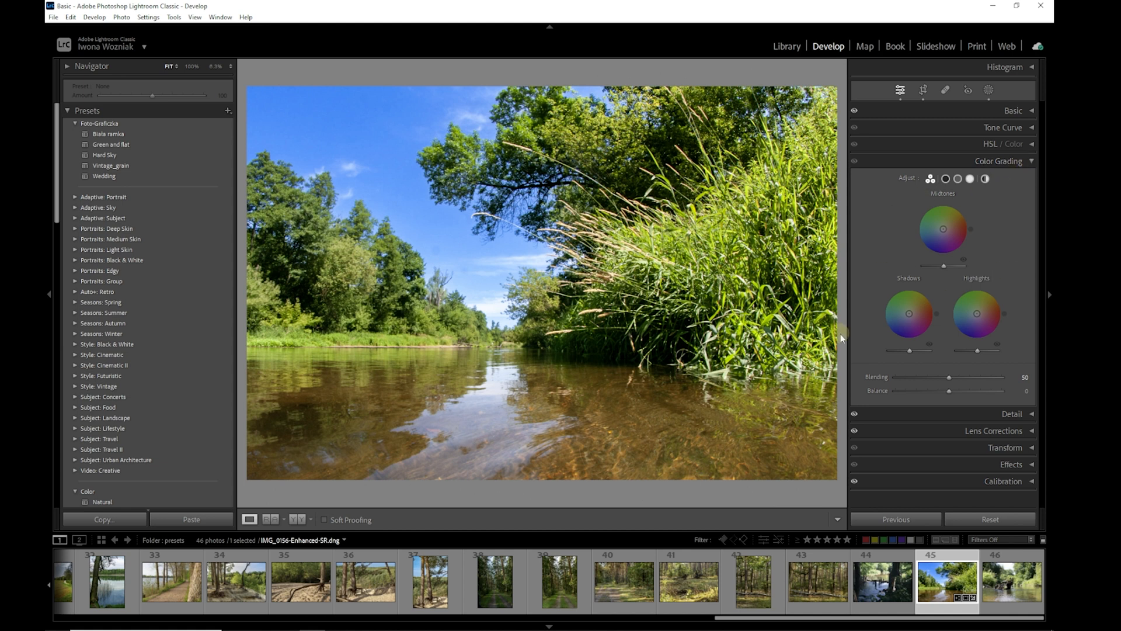
{"action": "left_click", "coordinate": [908, 316]}
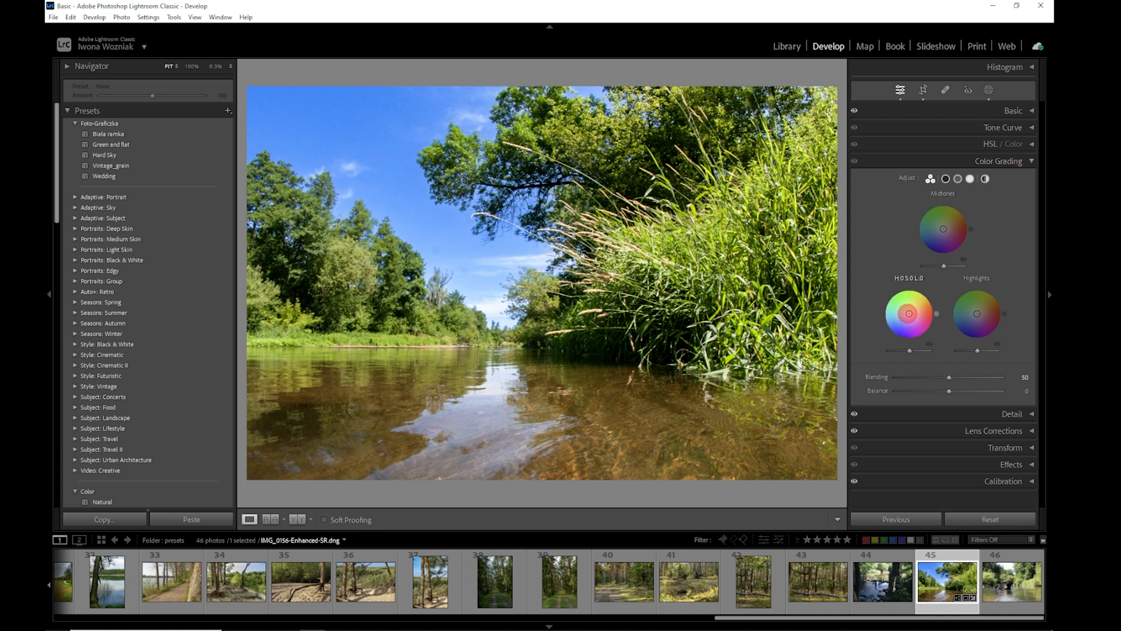
{"action": "left_click_drag", "start_coordinate": [909, 314], "coordinate": [902, 322]}
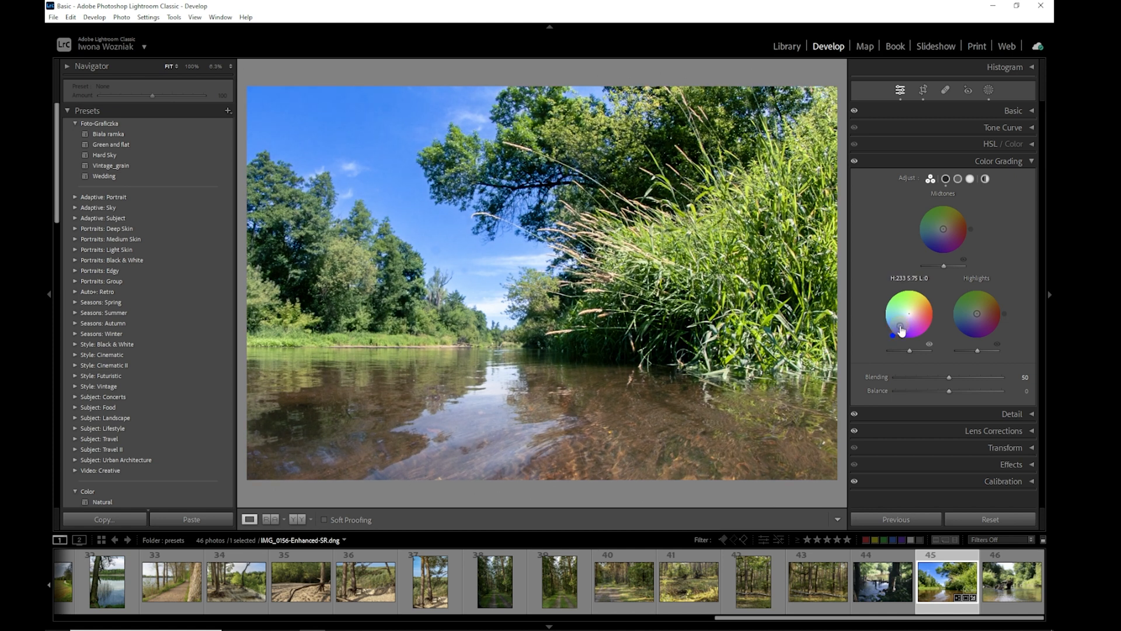
{"action": "left_click_drag", "start_coordinate": [977, 313], "coordinate": [987, 302]}
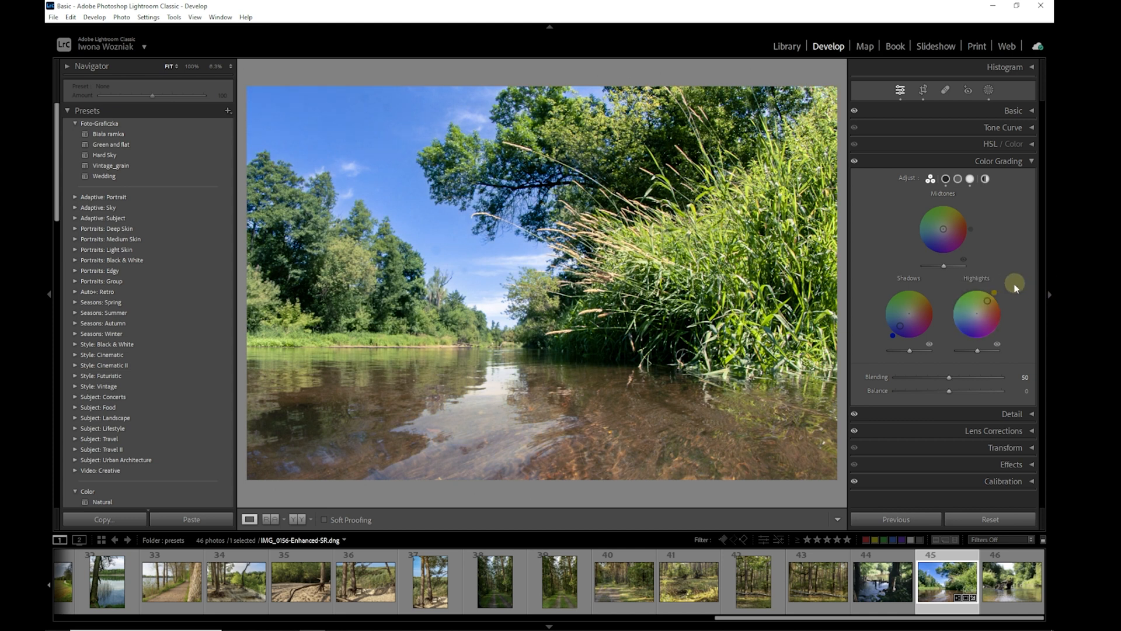
{"action": "left_click_drag", "start_coordinate": [944, 233], "coordinate": [947, 226]}
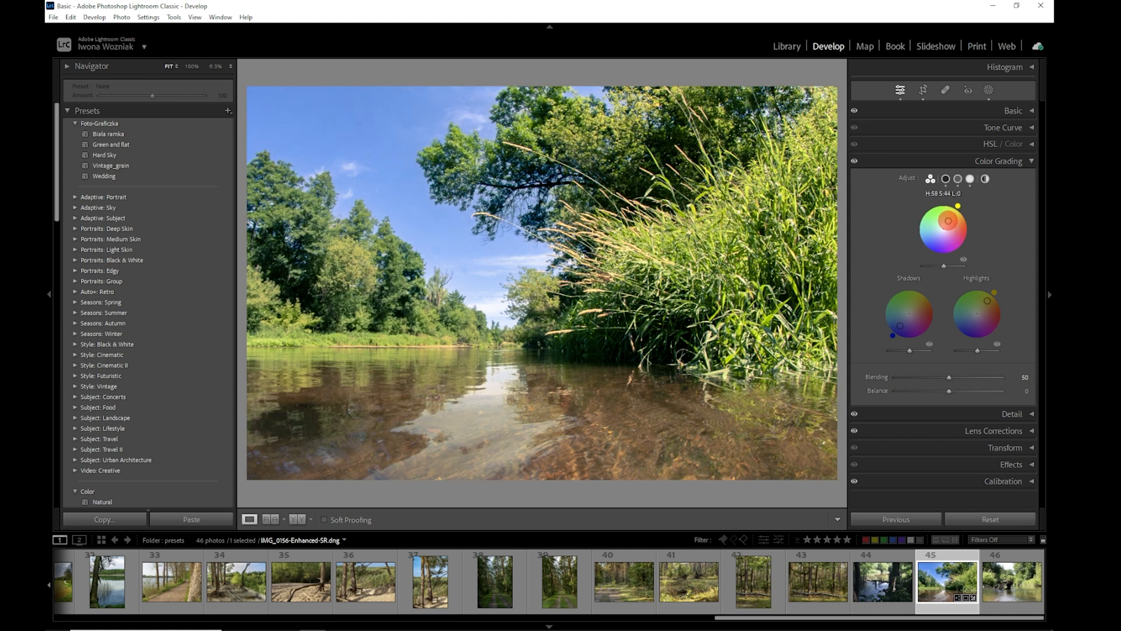
{"action": "left_click_drag", "start_coordinate": [948, 221], "coordinate": [948, 223]}
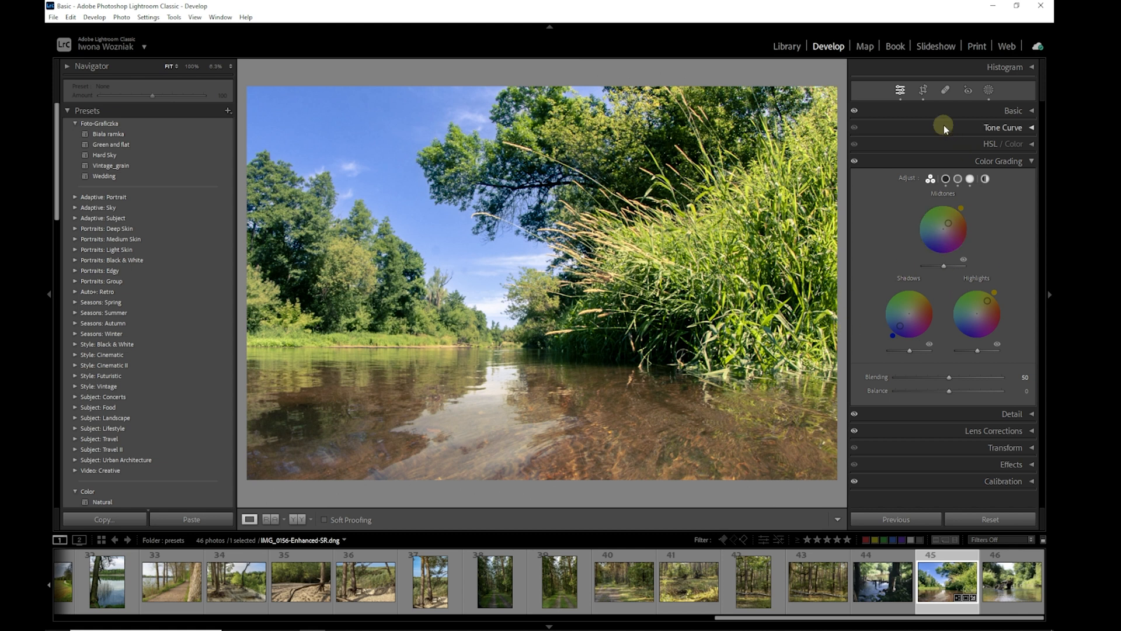
- Reshape the river photo's tone curve by raising the black point, adding an upper point, and placing a midtone point at input 121, output 119
{"action": "left_click", "coordinate": [1031, 128]}
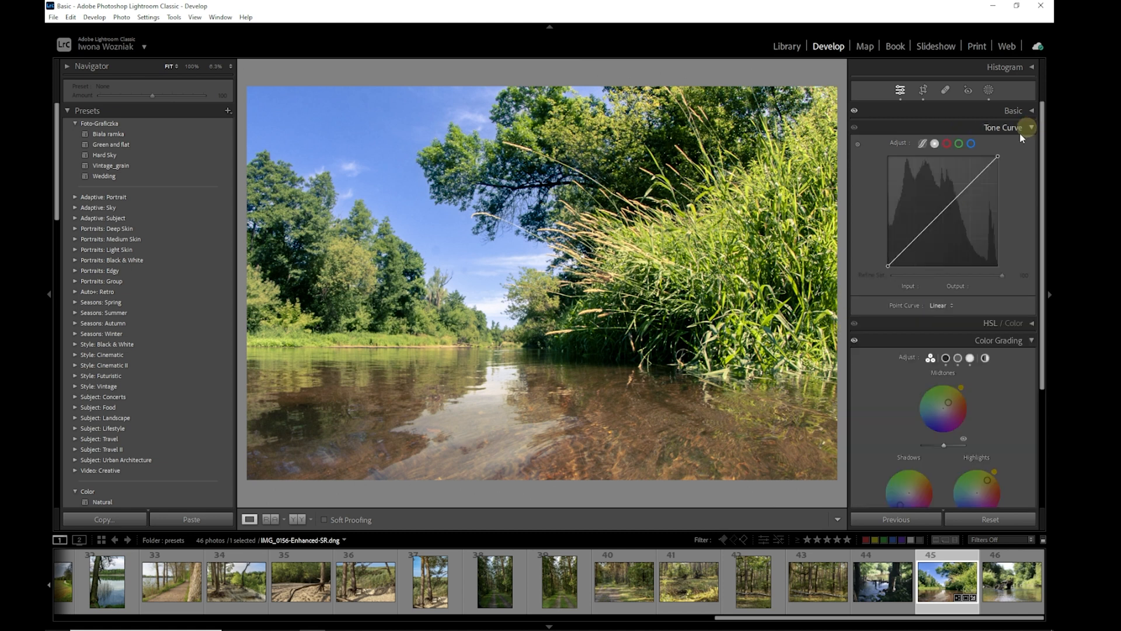
{"action": "left_click", "coordinate": [887, 268]}
{"action": "left_click_drag", "start_coordinate": [888, 266], "coordinate": [886, 260]}
{"action": "left_click", "coordinate": [967, 186]}
{"action": "left_click_drag", "start_coordinate": [967, 187], "coordinate": [941, 219]}
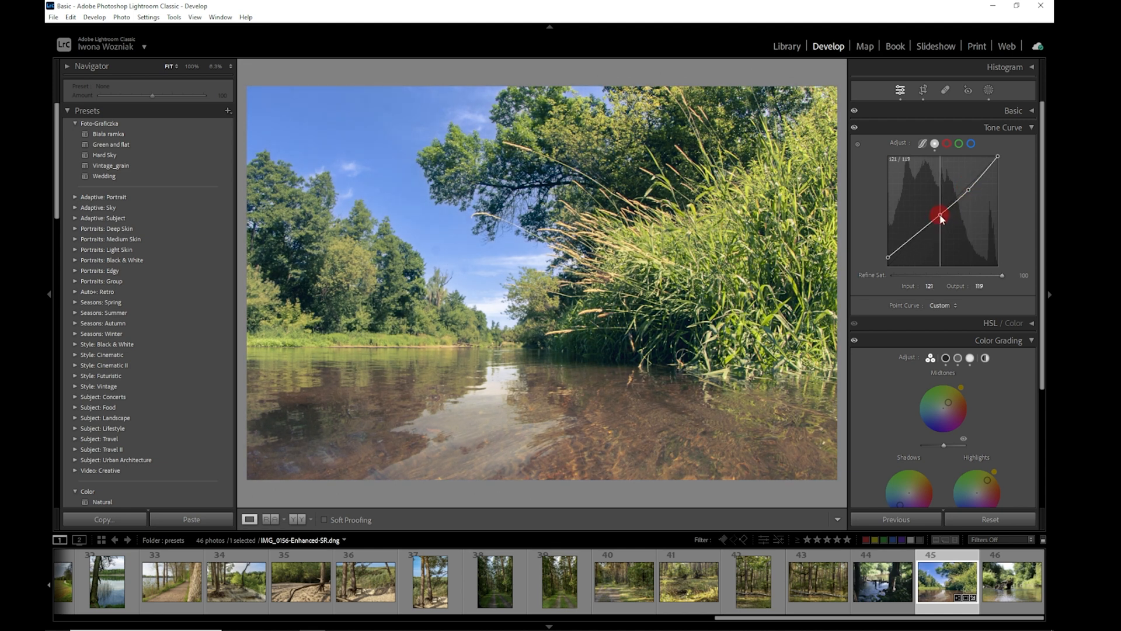
{"action": "left_click_drag", "start_coordinate": [941, 215], "coordinate": [940, 214]}
{"action": "left_click", "coordinate": [1032, 341]}
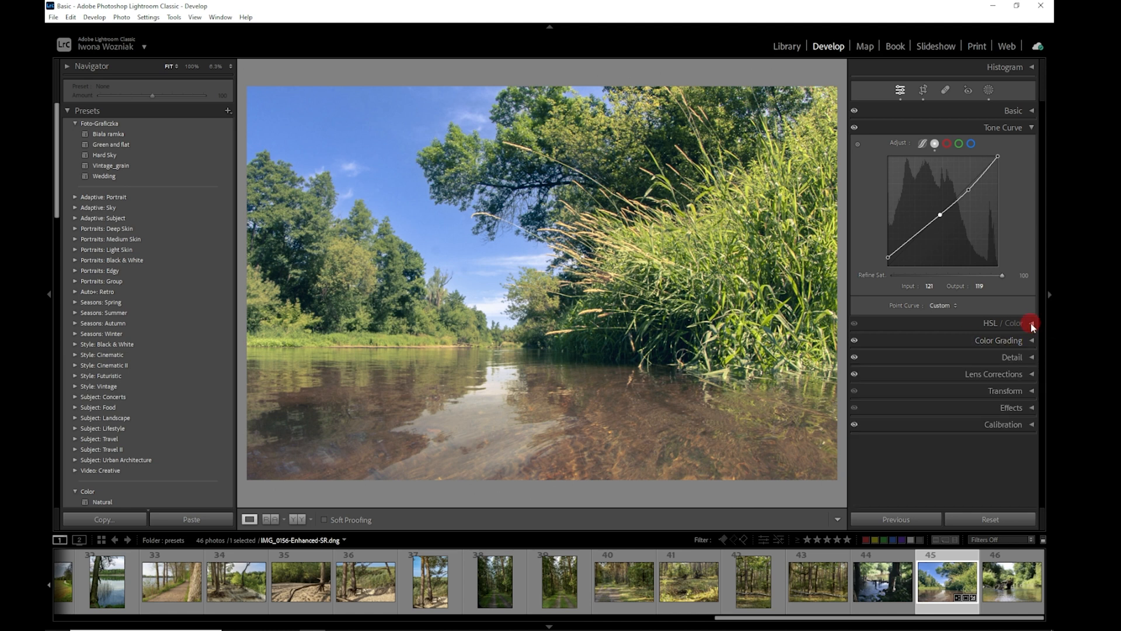
- Shift the river photo's grass colors with the targeted hue adjustment, setting yellow hue to +3 and green hue to +13
{"action": "left_click", "coordinate": [1031, 324]}
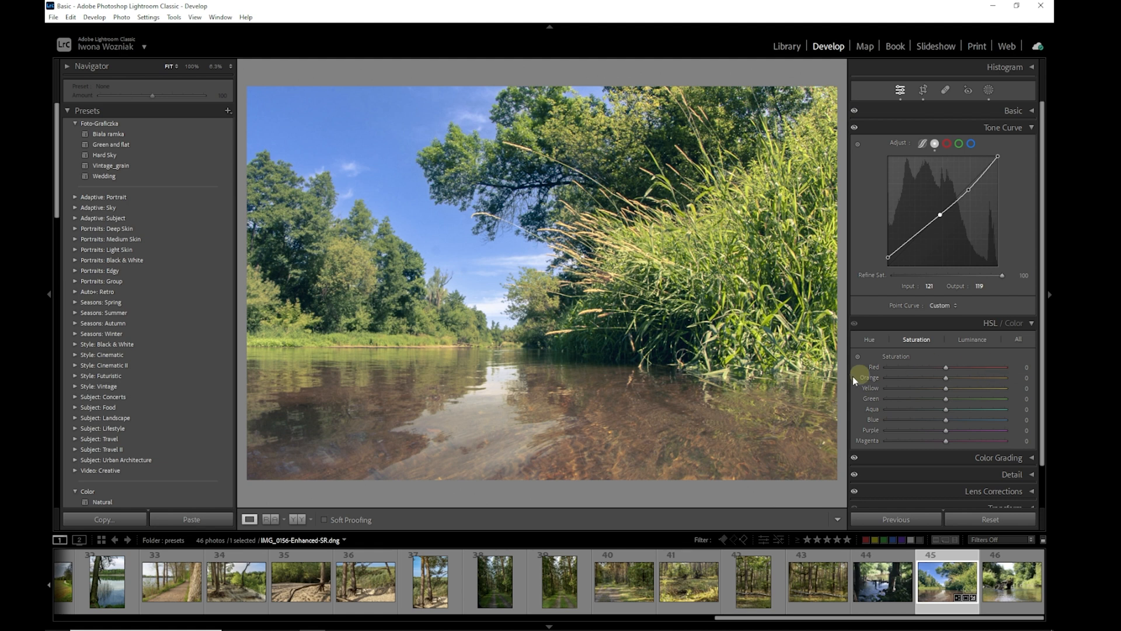
{"action": "left_click", "coordinate": [870, 342]}
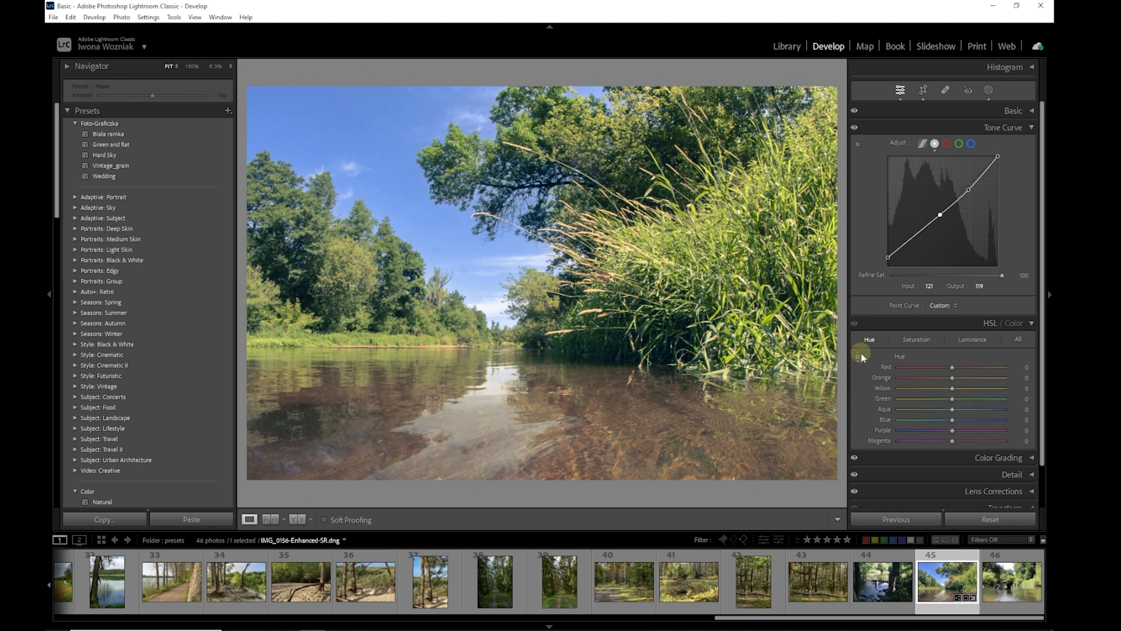
{"action": "left_click", "coordinate": [771, 303]}
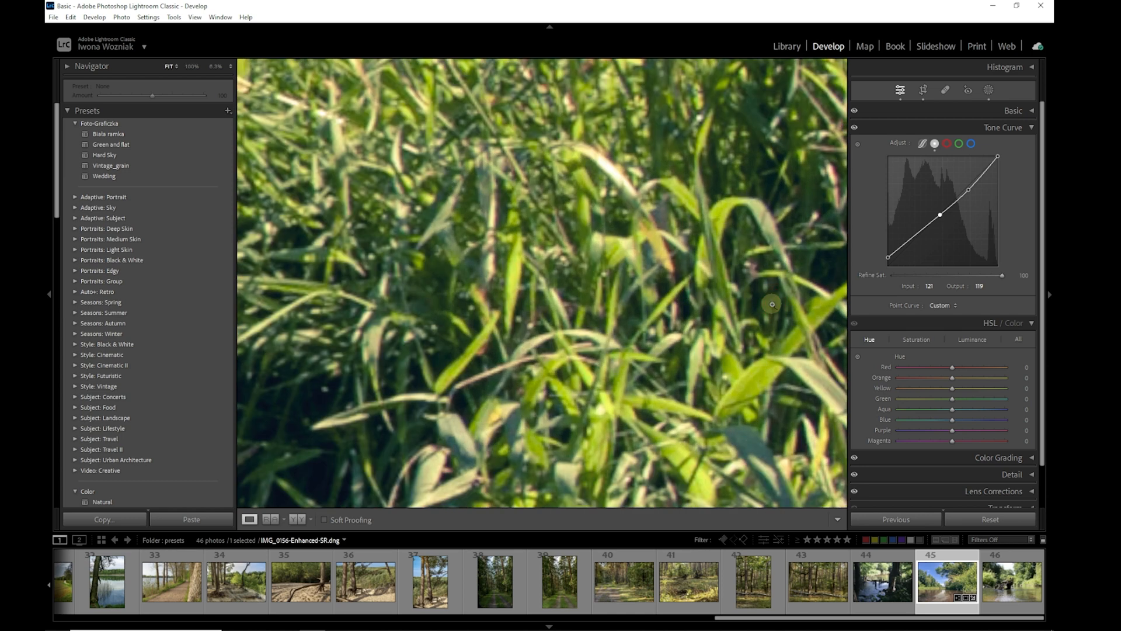
{"action": "left_click", "coordinate": [771, 303]}
{"action": "left_click", "coordinate": [922, 341]}
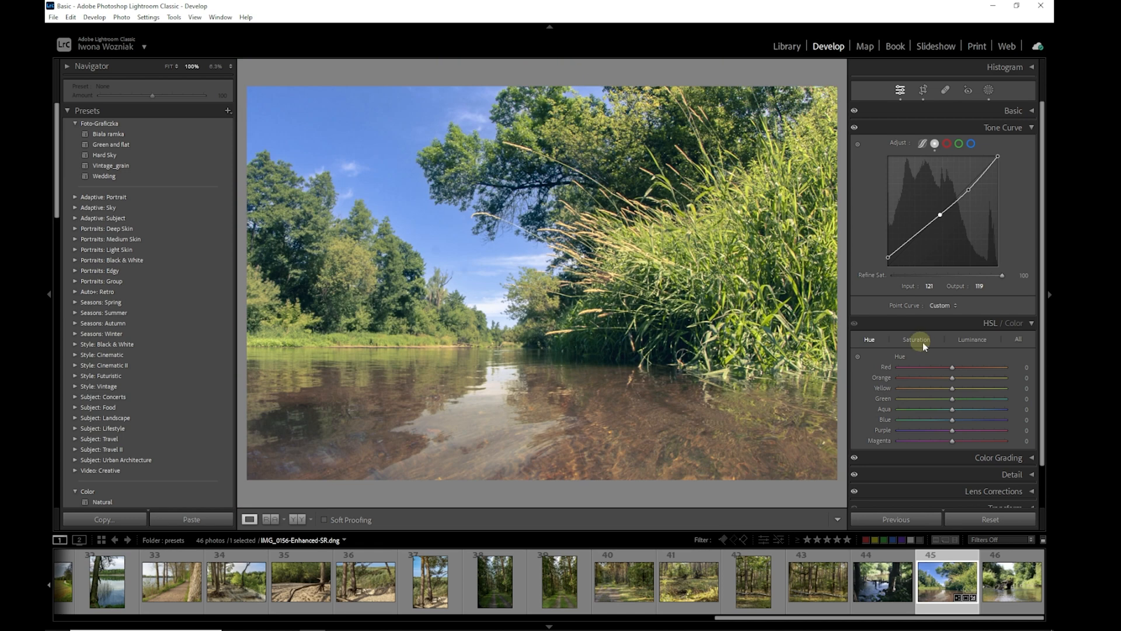
{"action": "key", "text": "z"}
{"action": "left_click", "coordinate": [864, 342]}
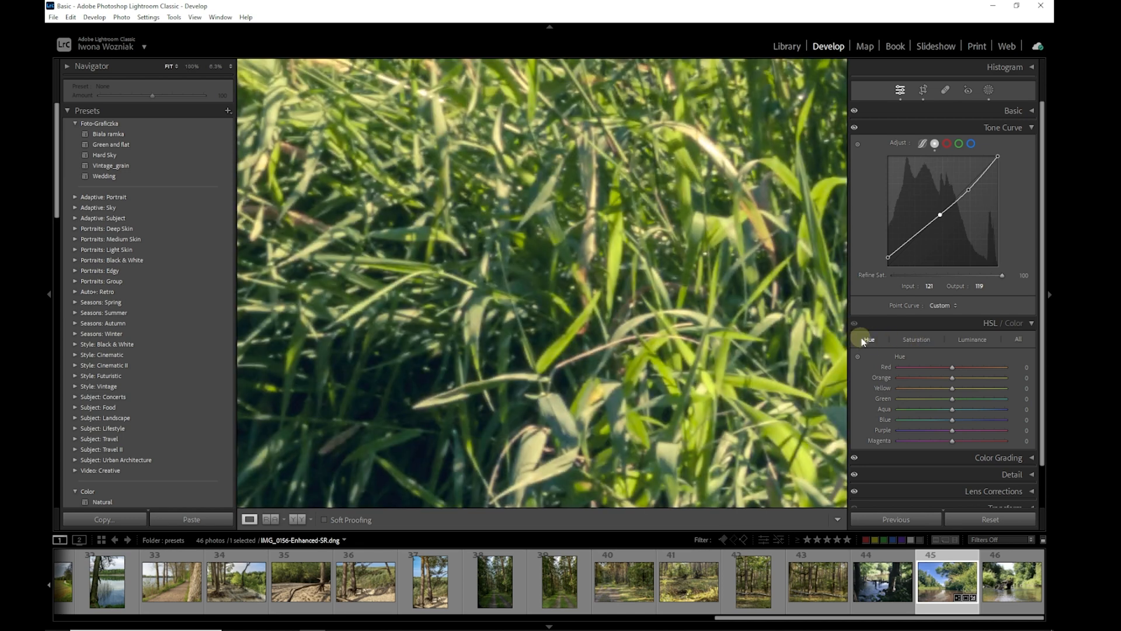
{"action": "key", "text": "z"}
{"action": "left_click", "coordinate": [854, 354]}
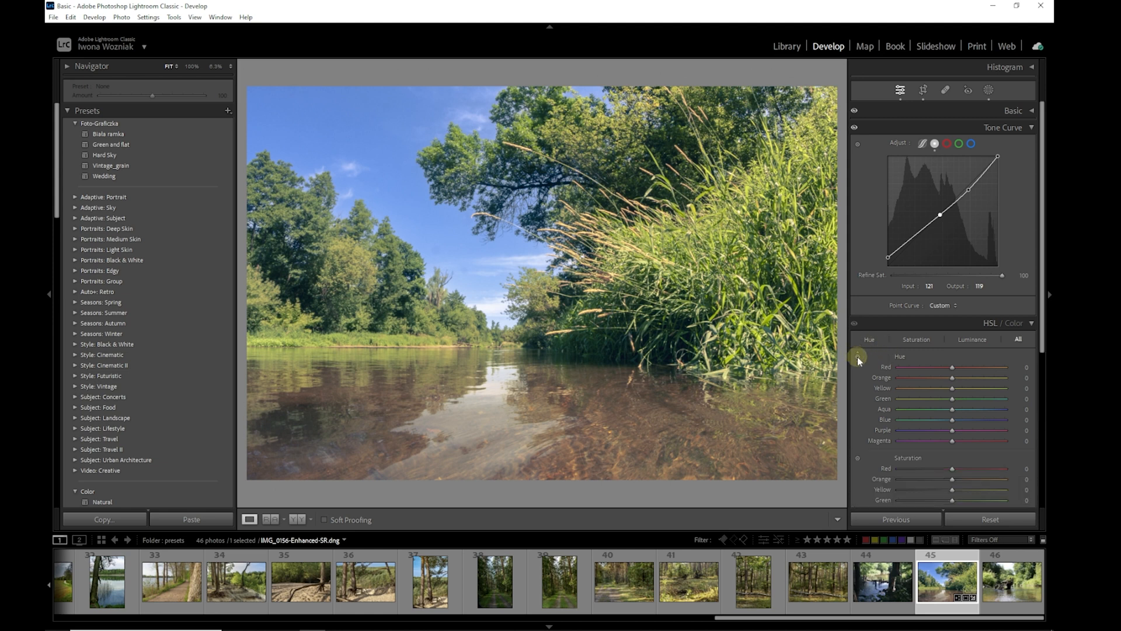
{"action": "mouse_move", "coordinate": [738, 310]}
{"action": "left_mouse_down"}
{"action": "mouse_move", "coordinate": [723, 276]}
{"action": "mouse_move", "coordinate": [729, 292]}
{"action": "left_mouse_up"}
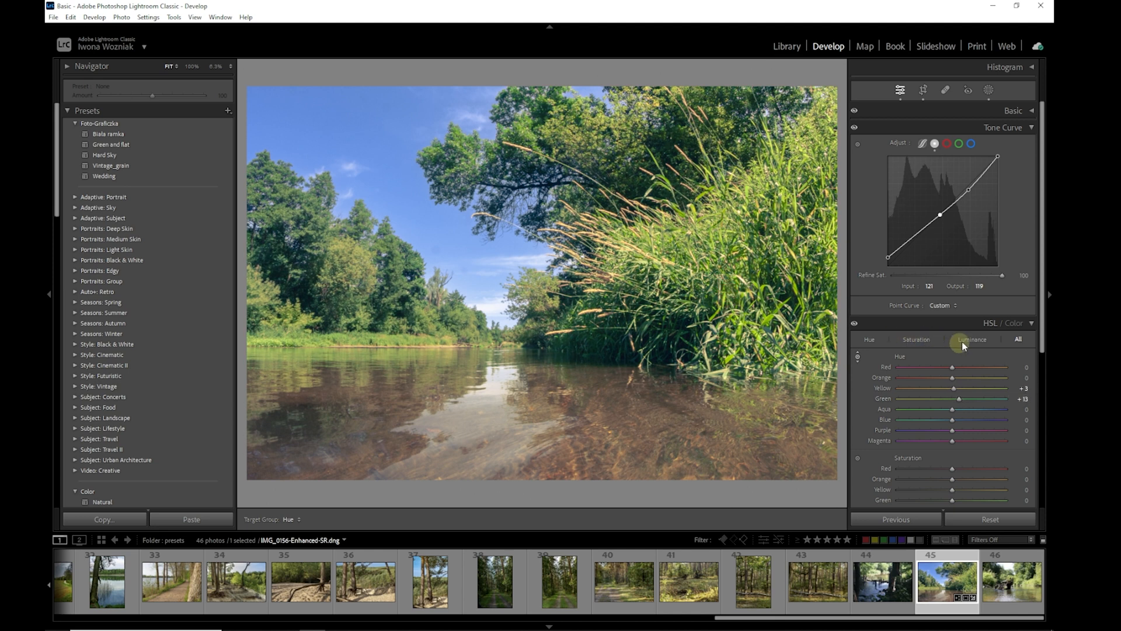
- Shift the river photo's sky colors with the targeted hue adjustment, setting blue hue to -11 and purple hue to -1
{"action": "left_click_drag", "start_coordinate": [419, 210], "coordinate": [421, 217]}
{"action": "left_click", "coordinate": [1032, 131]}
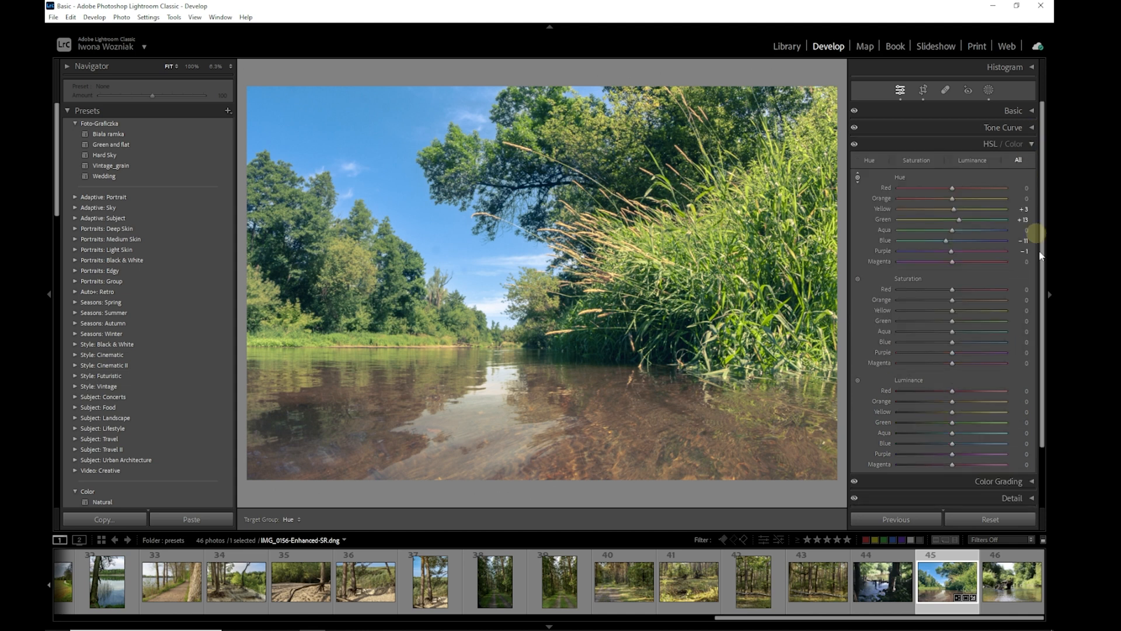
{"action": "left_click", "coordinate": [1032, 143]}
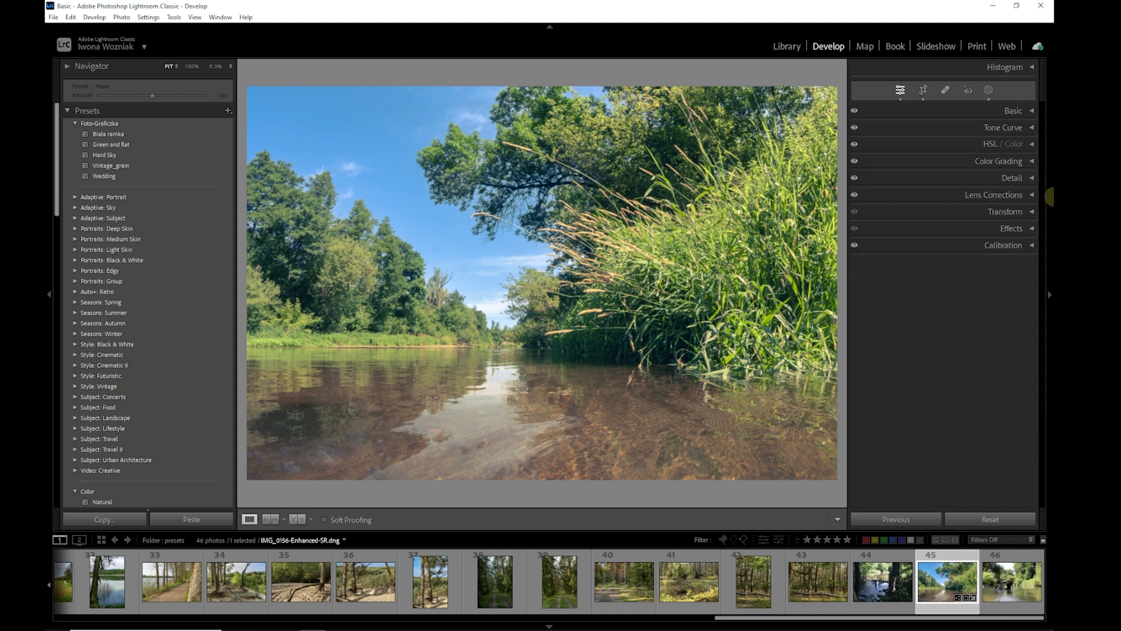
- Set the river photo's post-crop vignetting amount to -44 and raise the grain amount to roughly mid-scale
{"action": "left_click", "coordinate": [1032, 228]}
{"action": "left_click_drag", "start_coordinate": [952, 268], "coordinate": [929, 272]}
{"action": "left_click_drag", "start_coordinate": [899, 338], "coordinate": [933, 339]}
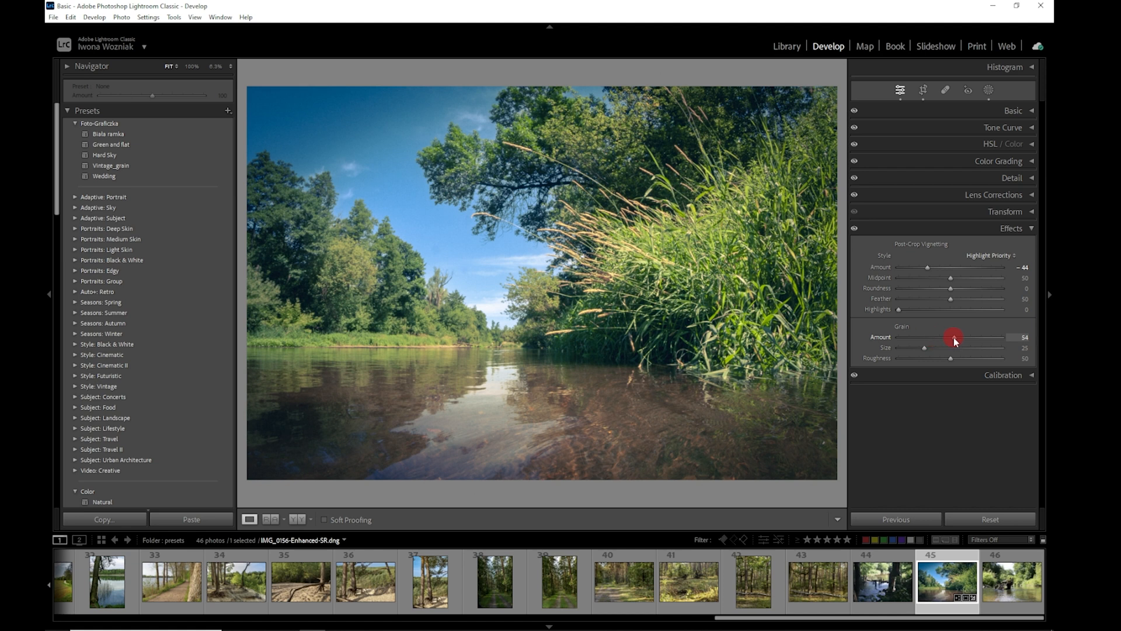
{"action": "mouse_move", "coordinate": [955, 337]}
{"action": "left_mouse_down"}
{"action": "mouse_move", "coordinate": [933, 348]}
{"action": "mouse_move", "coordinate": [952, 341]}
{"action": "left_mouse_up"}
- Lower the blue-channel tone curve with a midtone point at input 132, output 110, and compare the photo before and after
{"action": "left_click", "coordinate": [1032, 128]}
{"action": "left_click", "coordinate": [973, 146]}
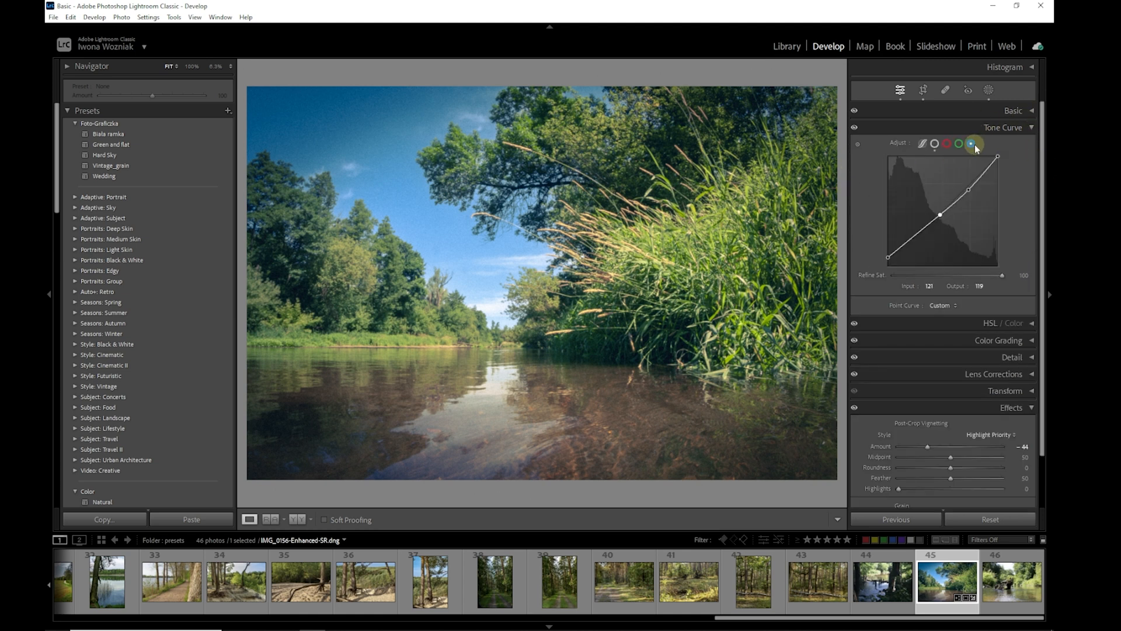
{"action": "left_click", "coordinate": [944, 213]}
{"action": "left_click_drag", "start_coordinate": [944, 214], "coordinate": [945, 218]}
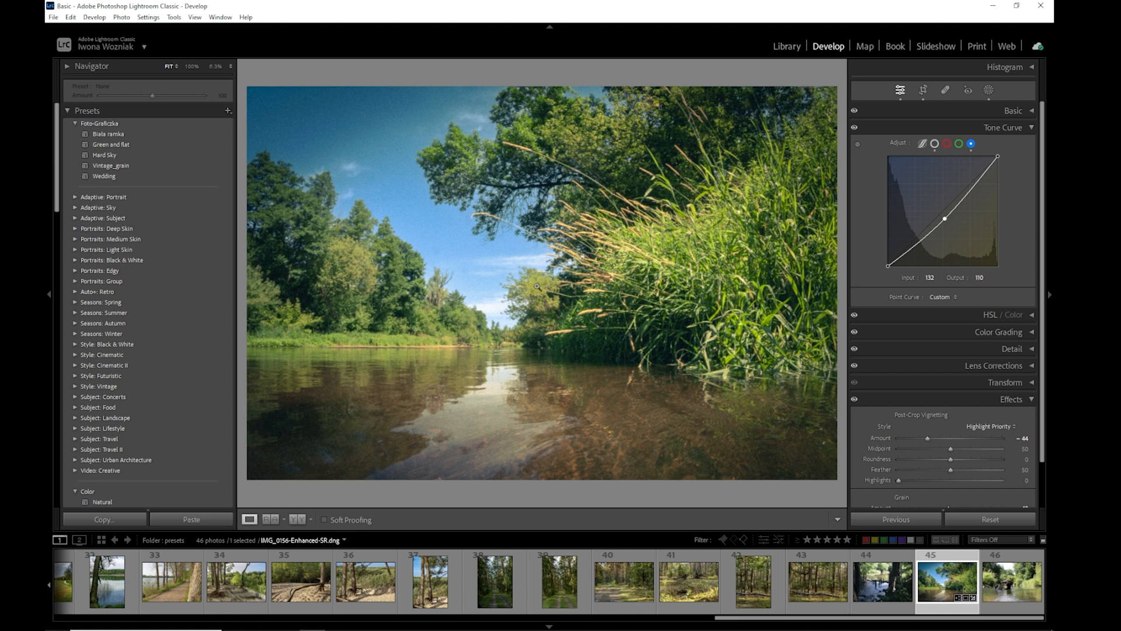
{"action": "key", "text": "y"}
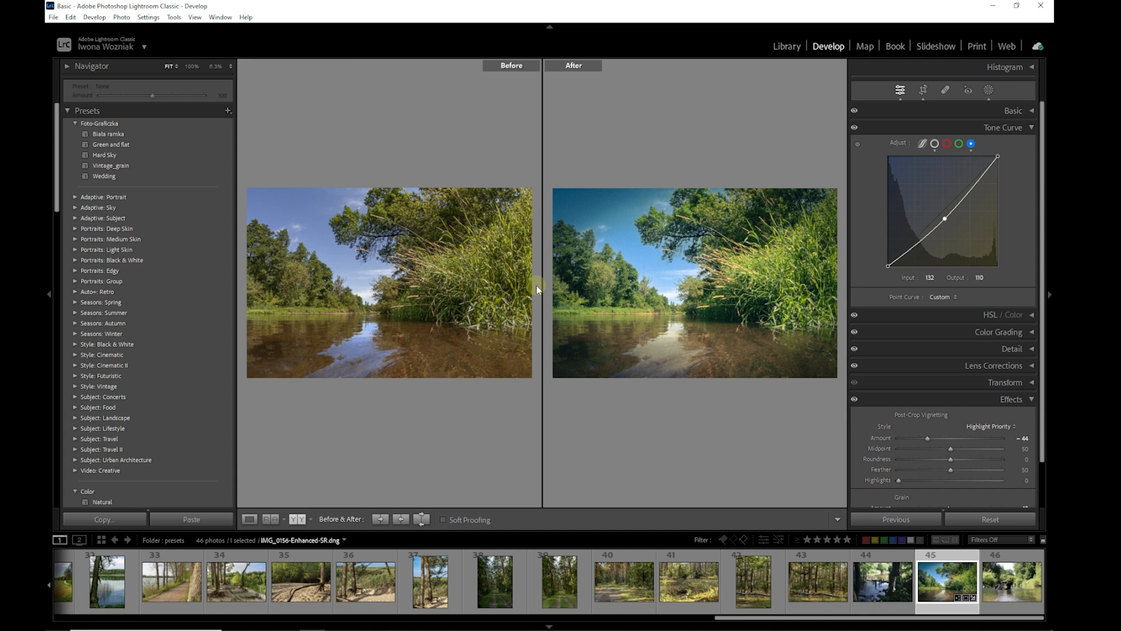
{"action": "key", "text": "y"}
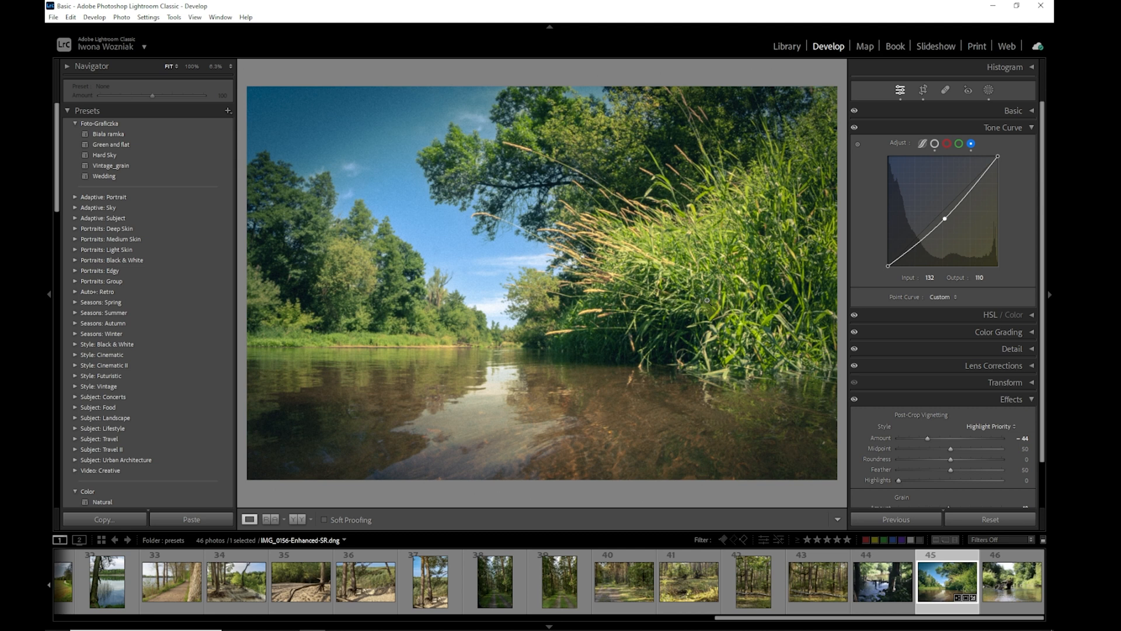
- Start a new develop preset in the Foto-Graficzka group and name it krajobraz_01_ziarno
{"action": "left_click", "coordinate": [228, 111]}
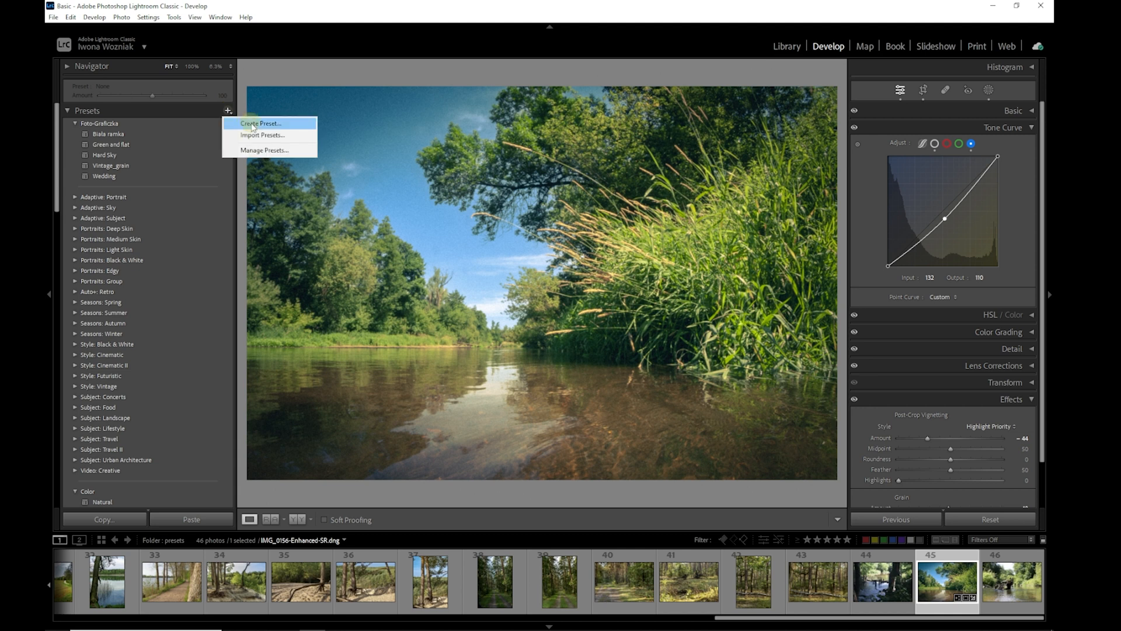
{"action": "left_click", "coordinate": [253, 125]}
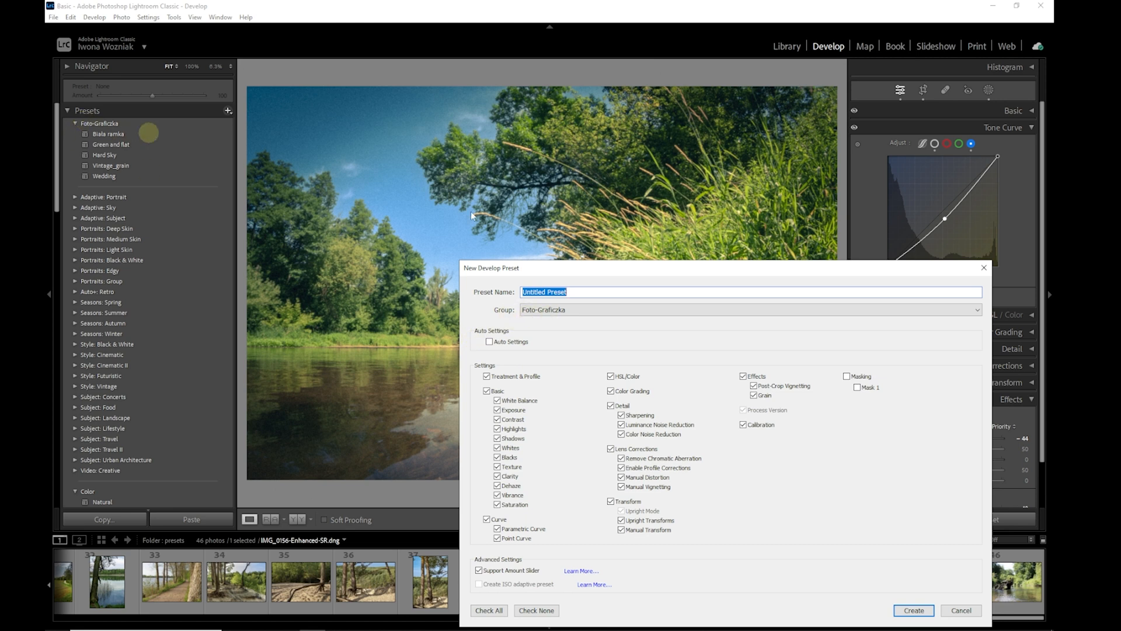
{"action": "left_click", "coordinate": [978, 311]}
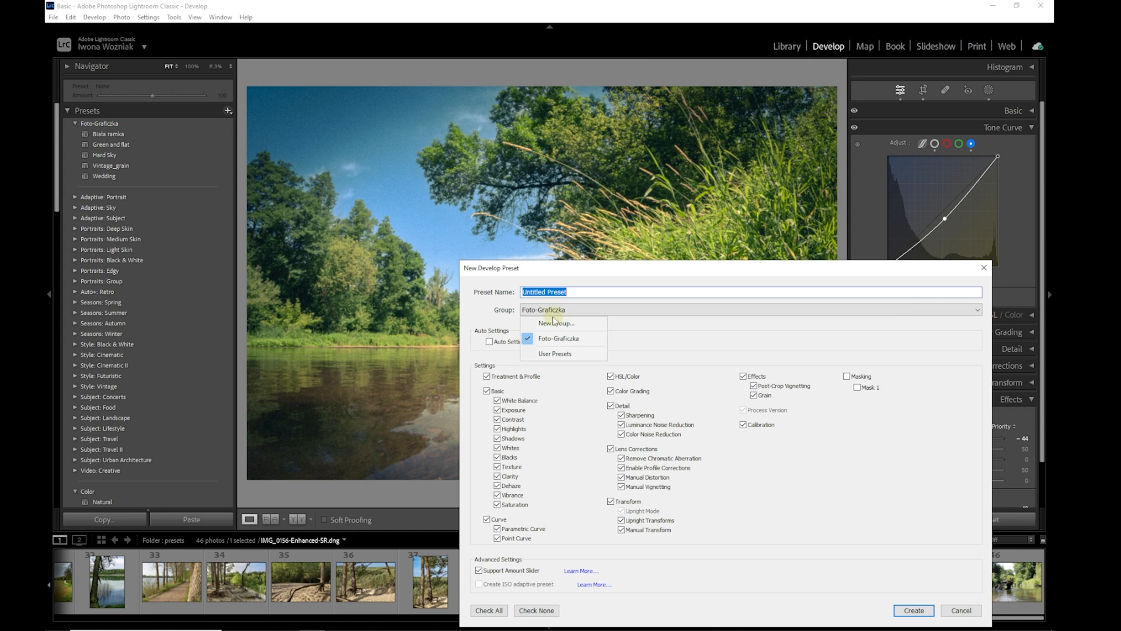
{"action": "left_click", "coordinate": [578, 292]}
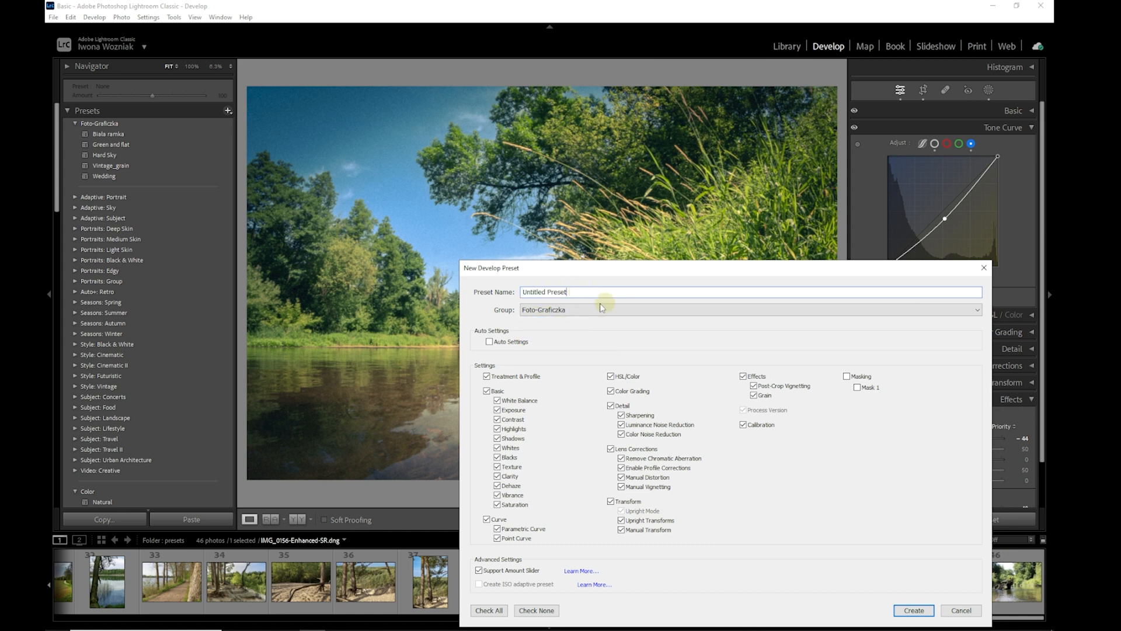
{"action": "left_click_drag", "start_coordinate": [582, 292], "coordinate": [514, 292]}
{"action": "type", "text": "krajobraz_01_ziarno"}
- Clear all the new preset's settings, include Curve, HSL/Color, Color Grading and Masking, and create the preset
{"action": "left_click", "coordinate": [545, 611]}
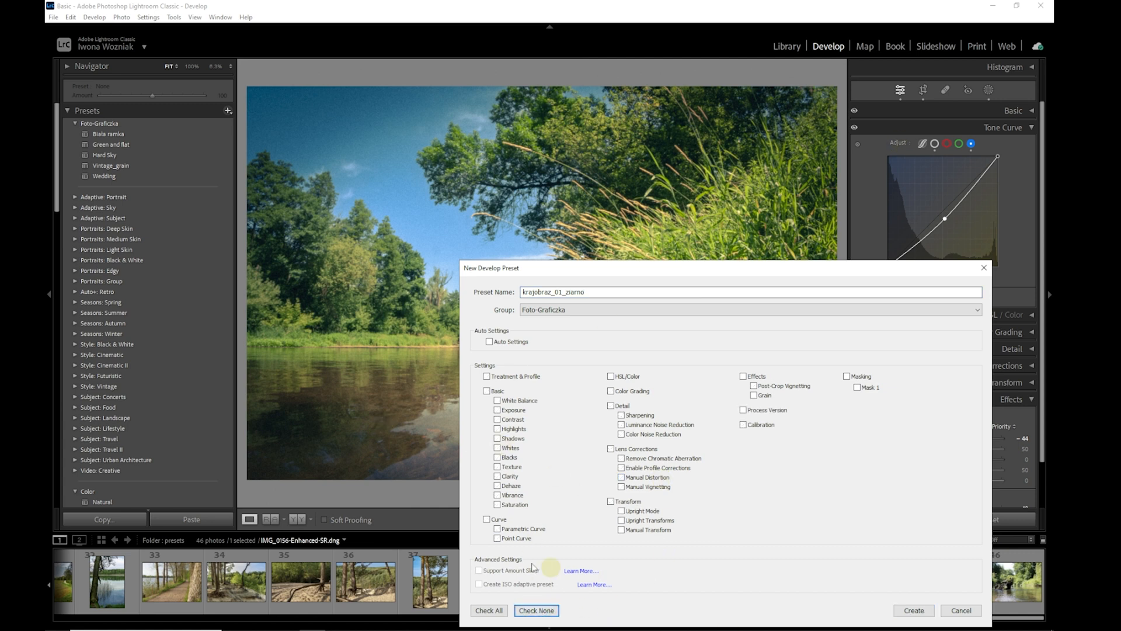
{"action": "left_click", "coordinate": [487, 520]}
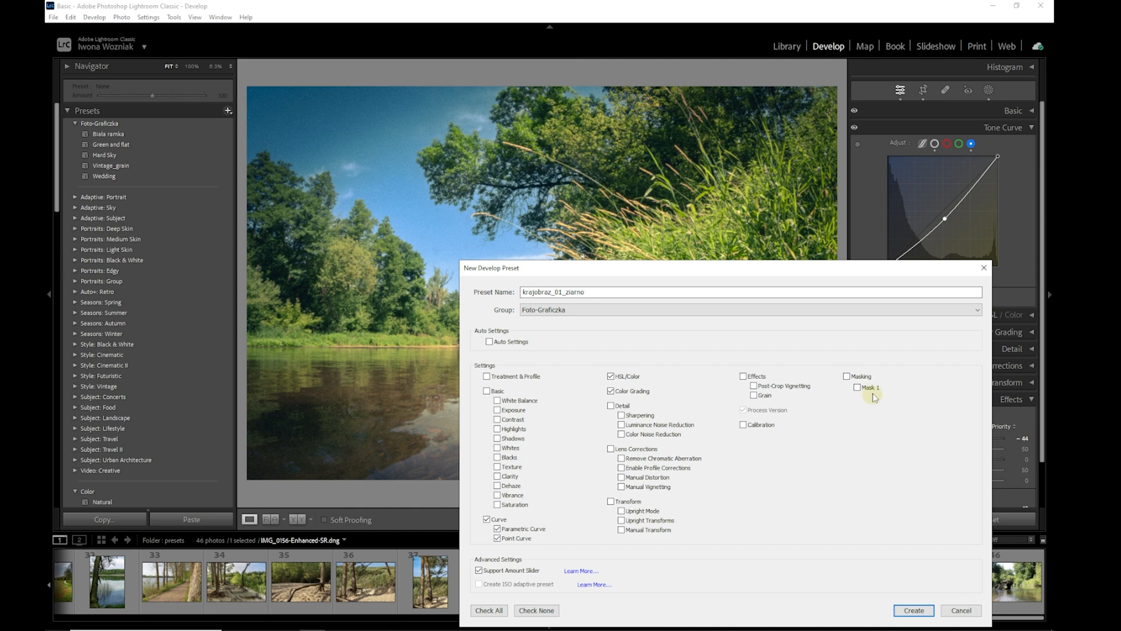
{"action": "left_click", "coordinate": [847, 377]}
{"action": "left_click", "coordinate": [915, 610]}
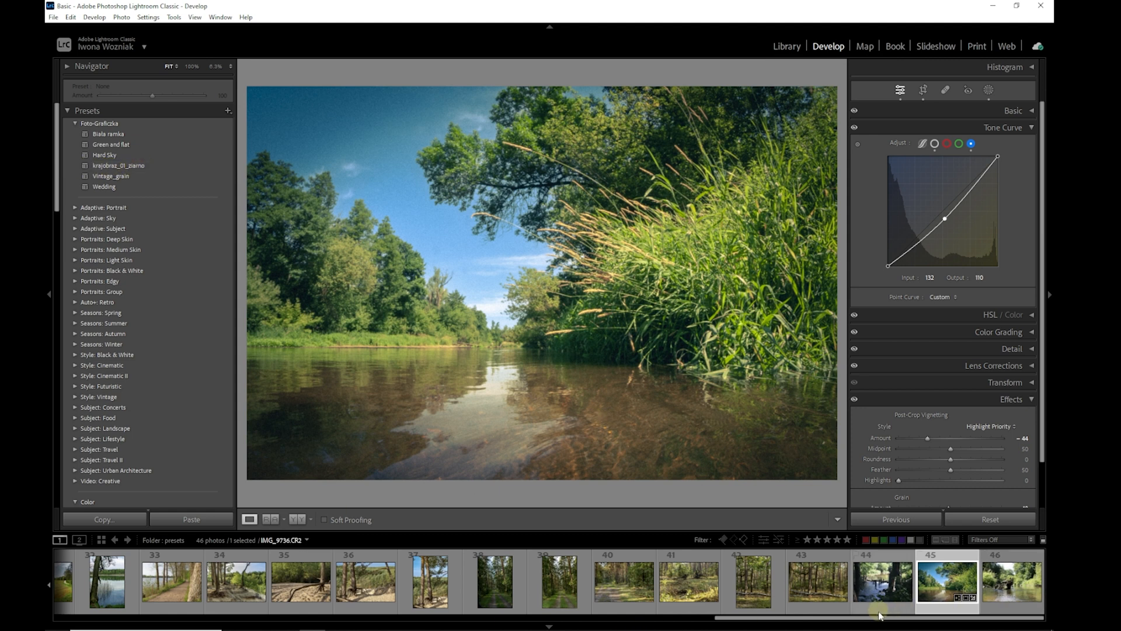
- Apply auto tone to the river photo with the tree stump, and set its exposure to -0.33 and temperature to 5198
{"action": "left_click", "coordinate": [1002, 596]}
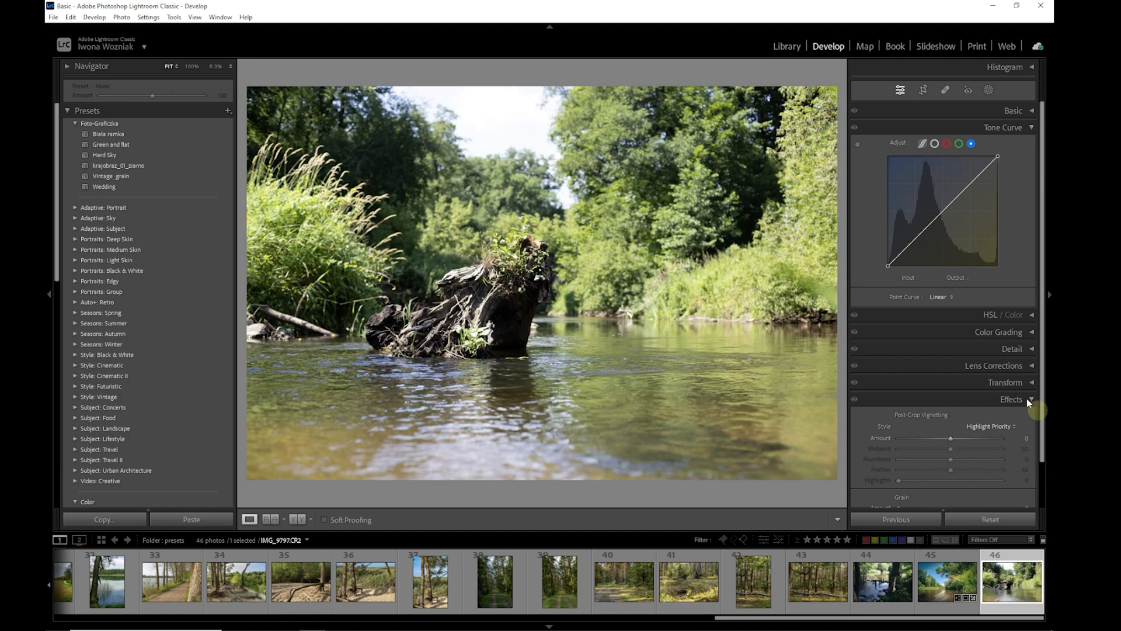
{"action": "left_click", "coordinate": [1033, 112]}
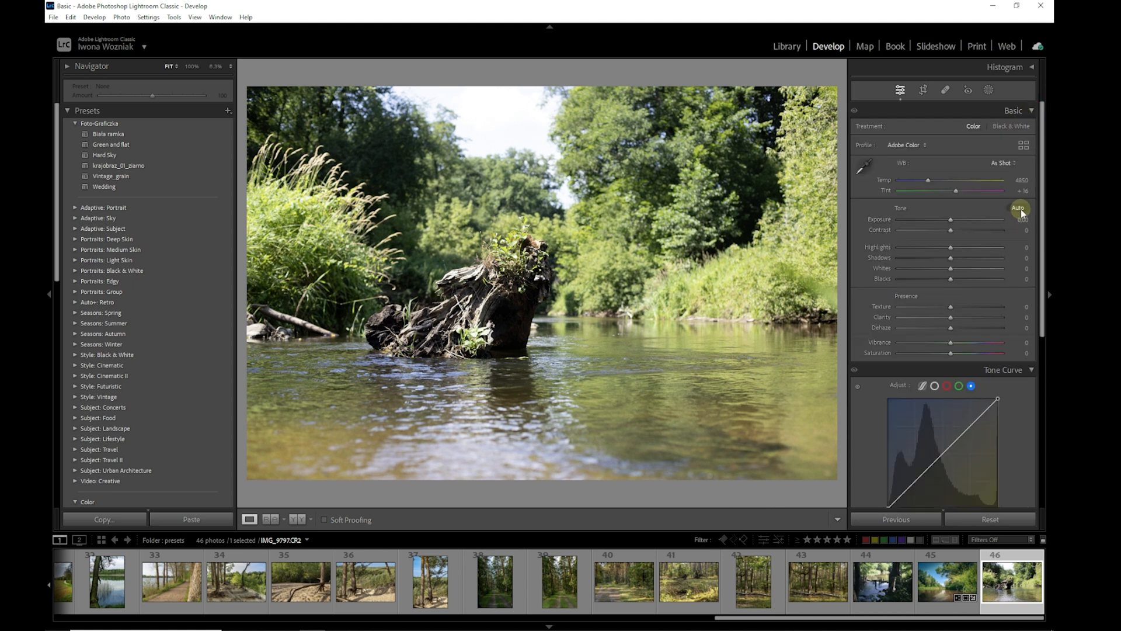
{"action": "left_click", "coordinate": [1019, 209]}
{"action": "left_click_drag", "start_coordinate": [949, 218], "coordinate": [946, 219]}
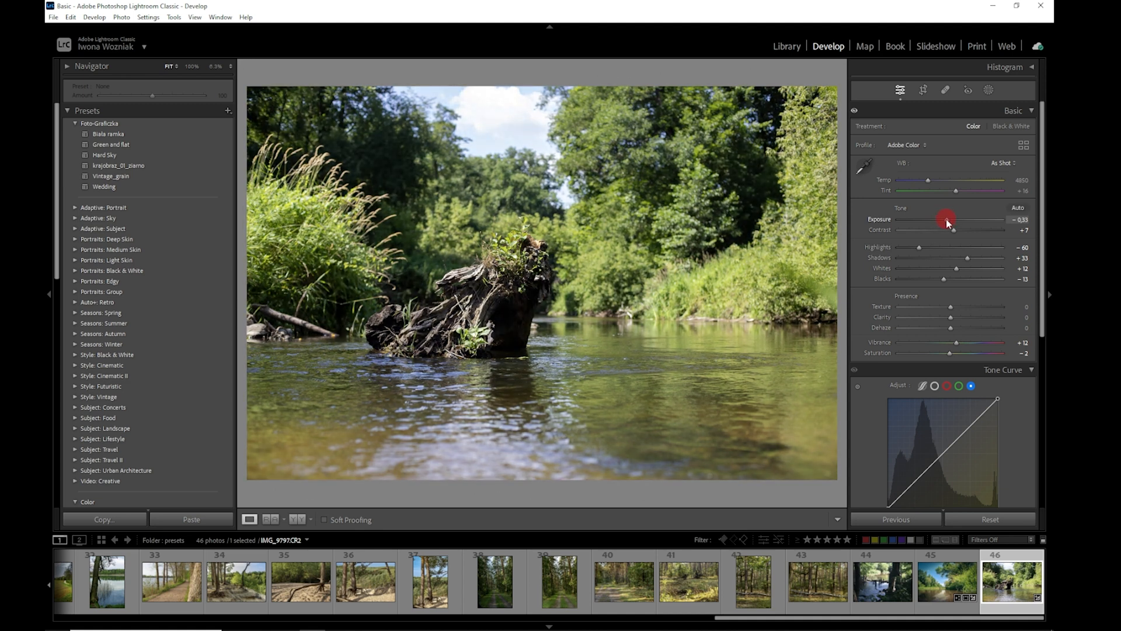
{"action": "left_click_drag", "start_coordinate": [920, 182], "coordinate": [929, 183]}
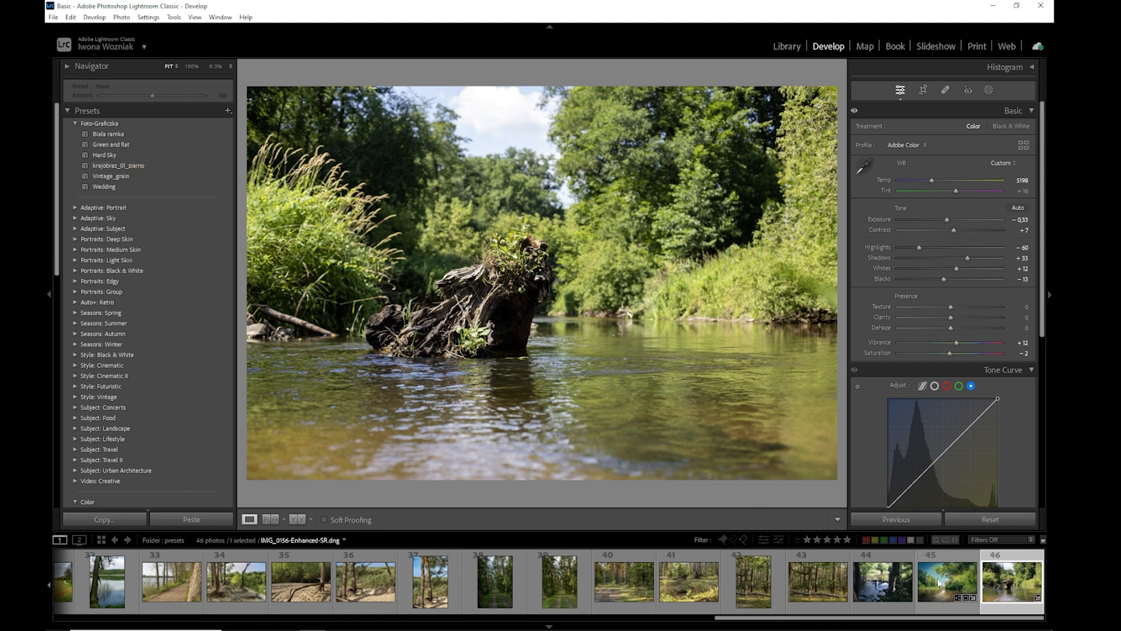
- Apply the krajobraz_01_ziarno preset to the tree stump photo and set its amount to 87
{"action": "left_click", "coordinate": [137, 166]}
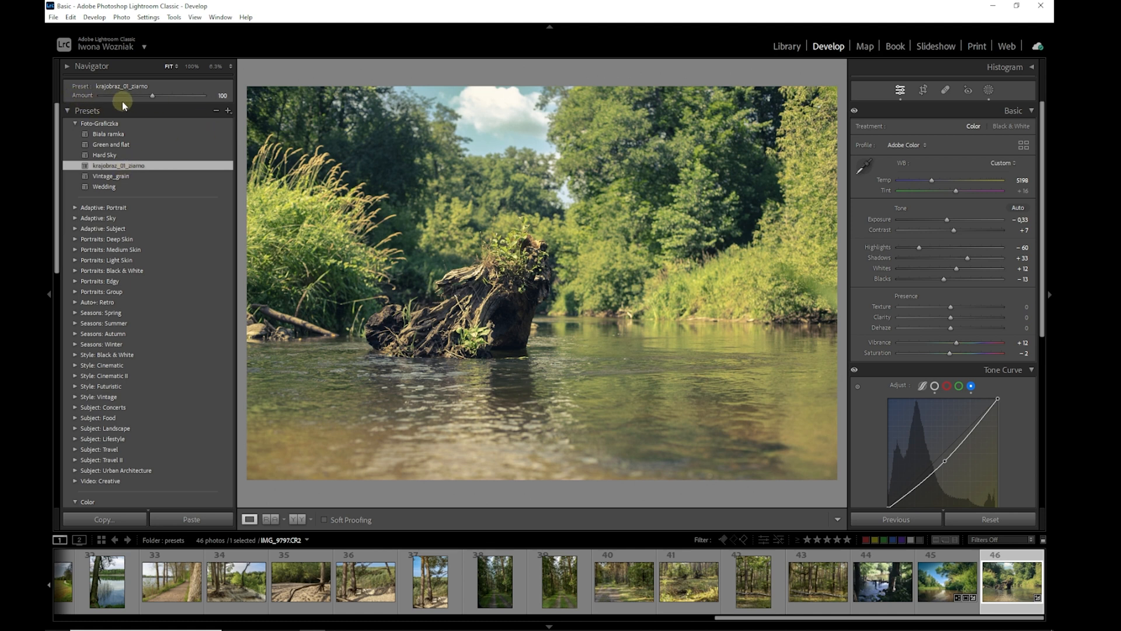
{"action": "left_click_drag", "start_coordinate": [153, 98], "coordinate": [120, 98]}
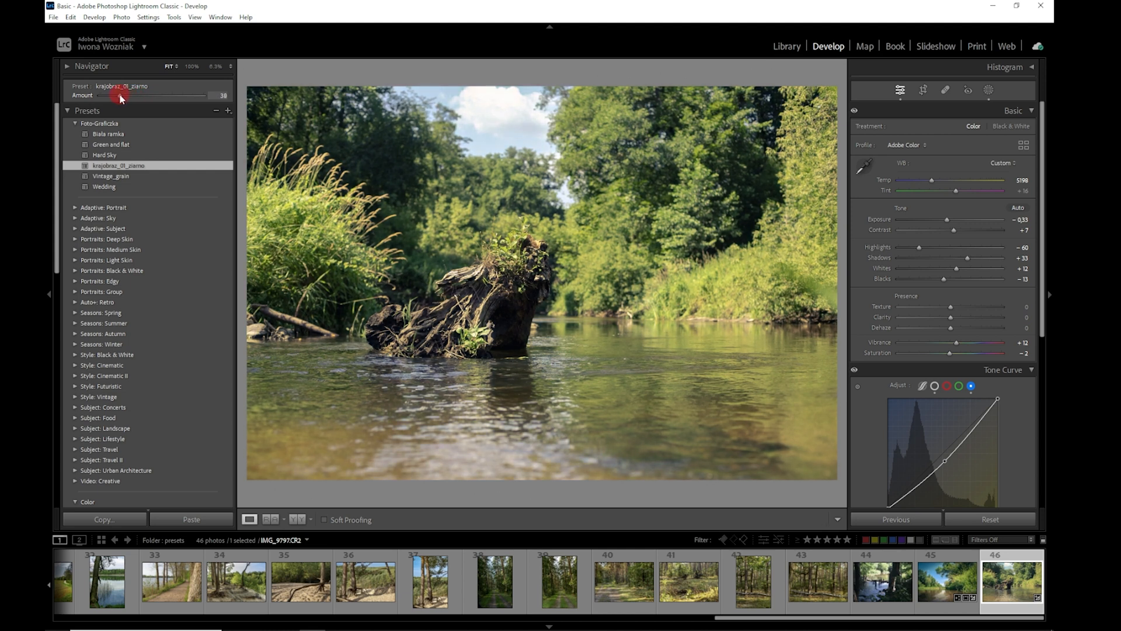
{"action": "left_click_drag", "start_coordinate": [120, 97], "coordinate": [147, 109]}
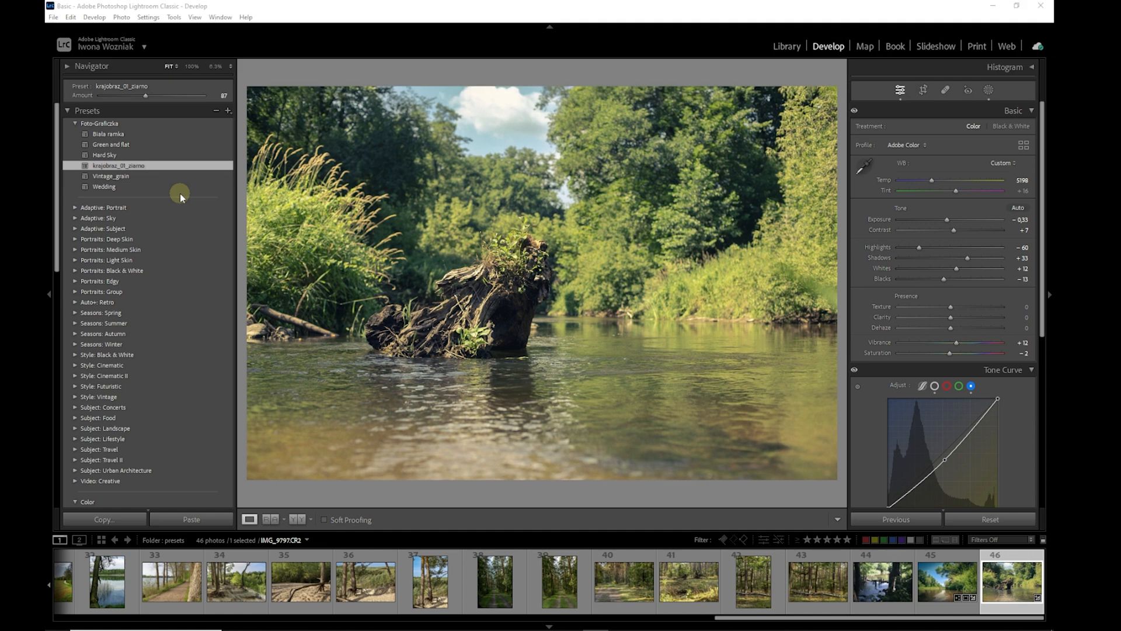
- Export the Foto-Graficzka preset group and check its file in the Pobrane folder in File Explorer
{"action": "left_click", "coordinate": [130, 124]}
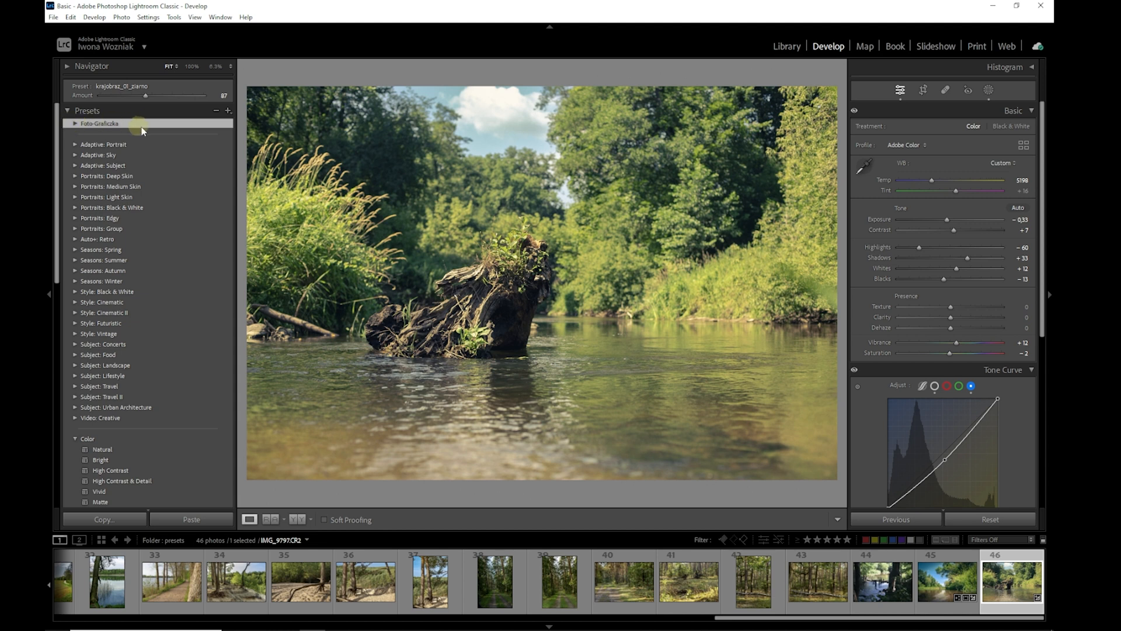
{"action": "right_click", "coordinate": [142, 123]}
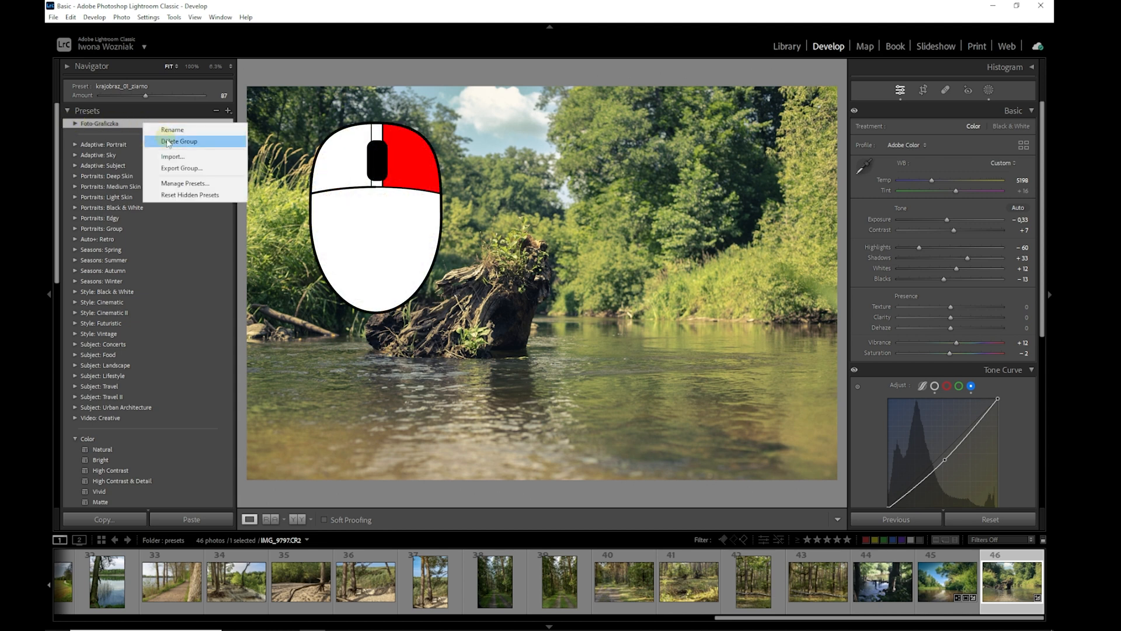
{"action": "left_click", "coordinate": [173, 170]}
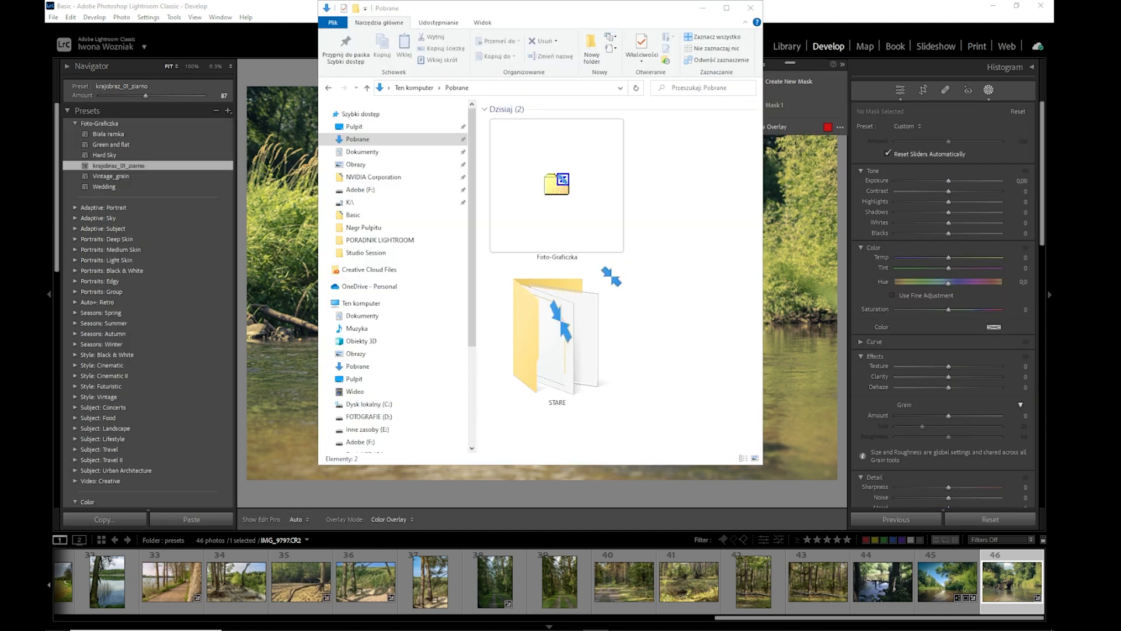
{"action": "left_click", "coordinate": [553, 231]}
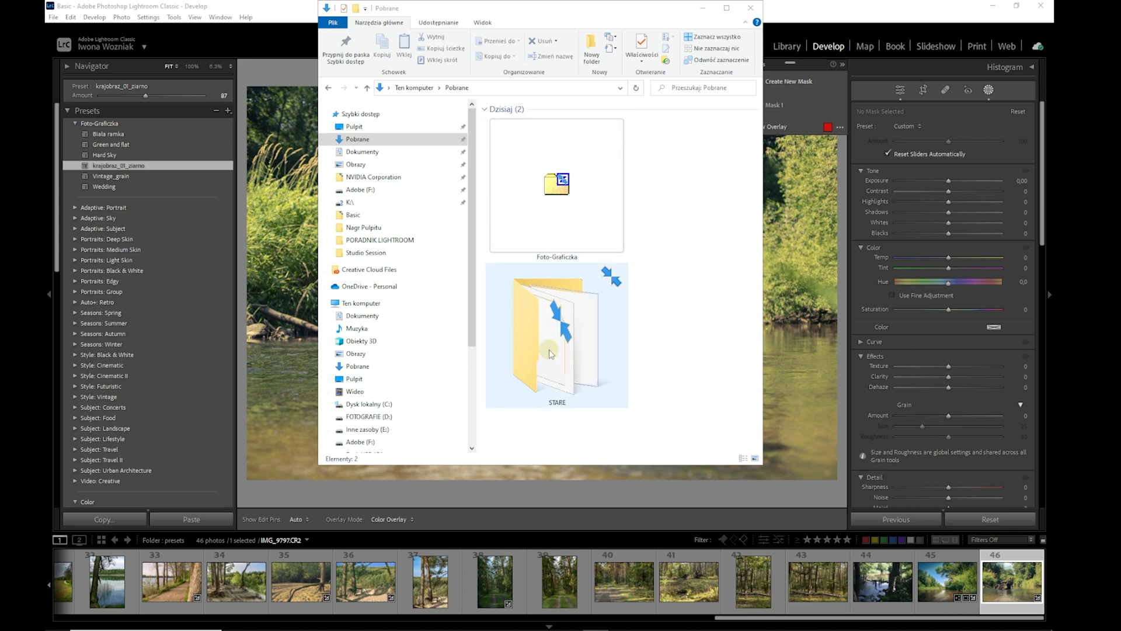
{"action": "left_click", "coordinate": [752, 8]}
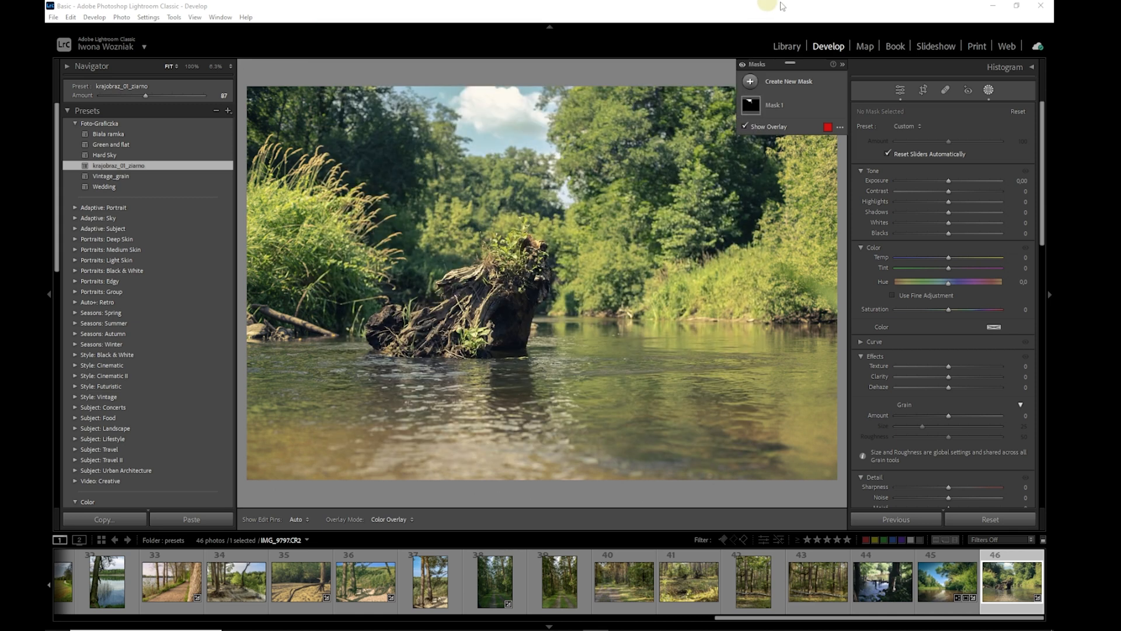